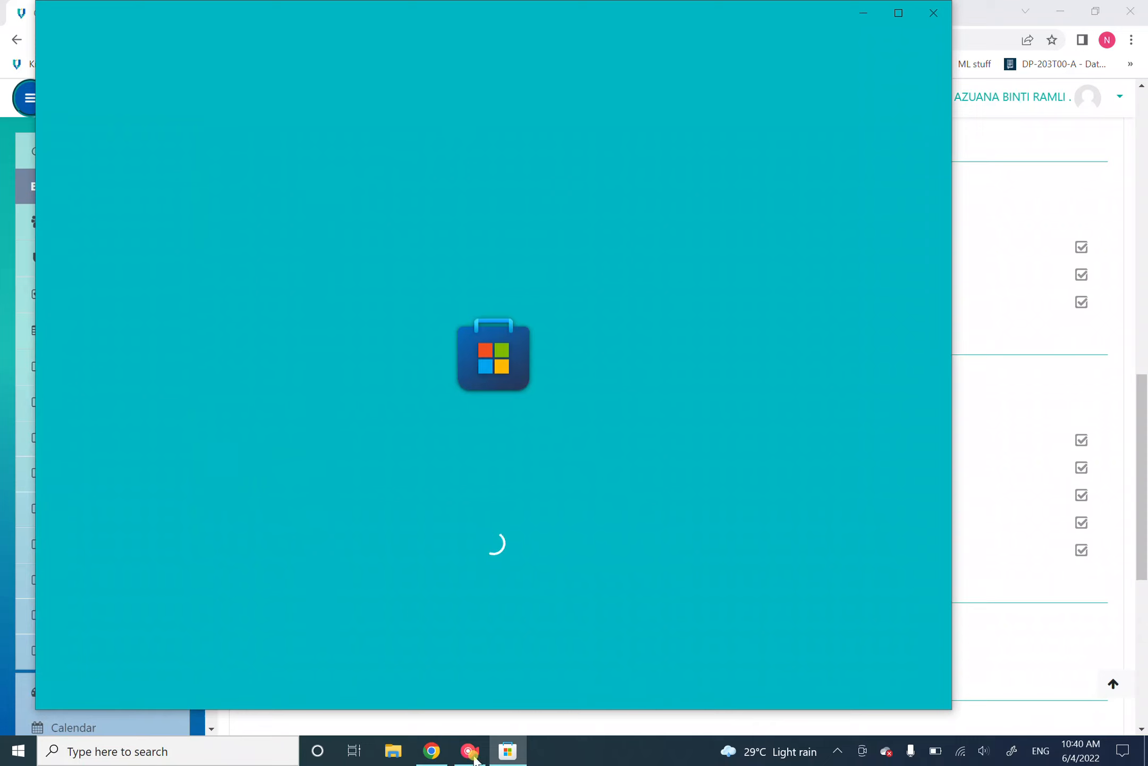
Step: Switch to Chrome, search for "power bi download" in a new tab and view Microsoft's Power BI downloads page
left_click(432, 750)
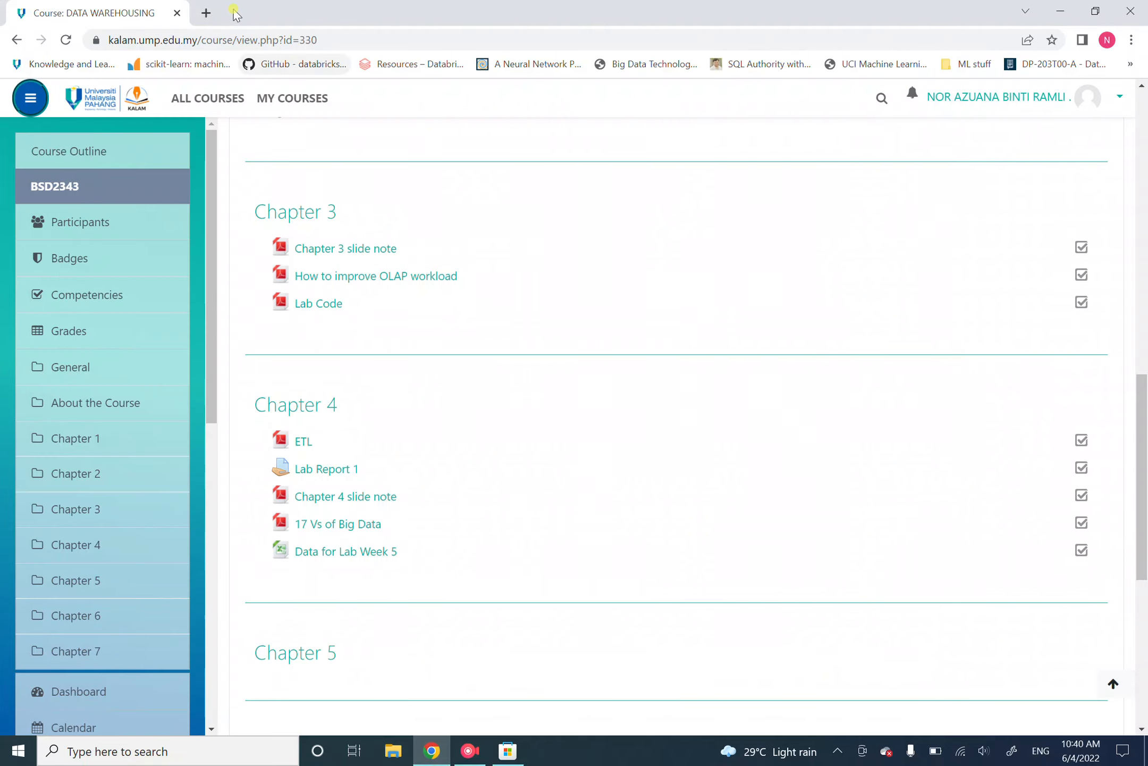
left_click(197, 16)
type("power")
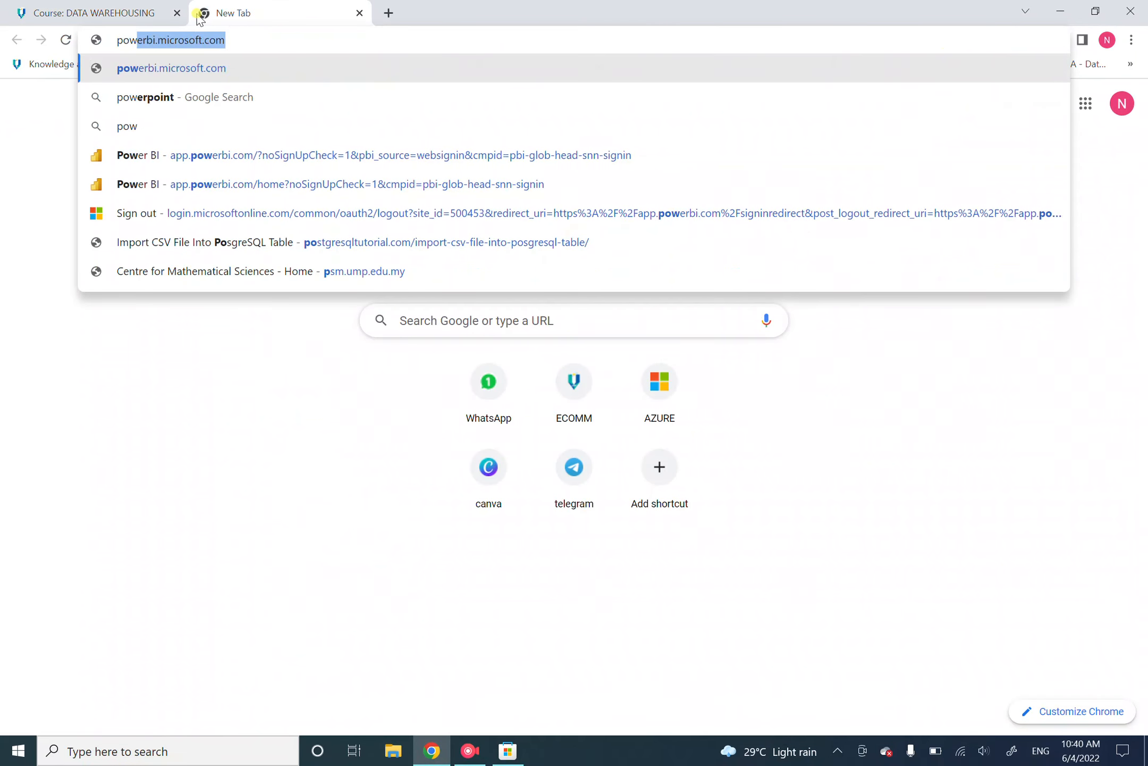
type(" bi")
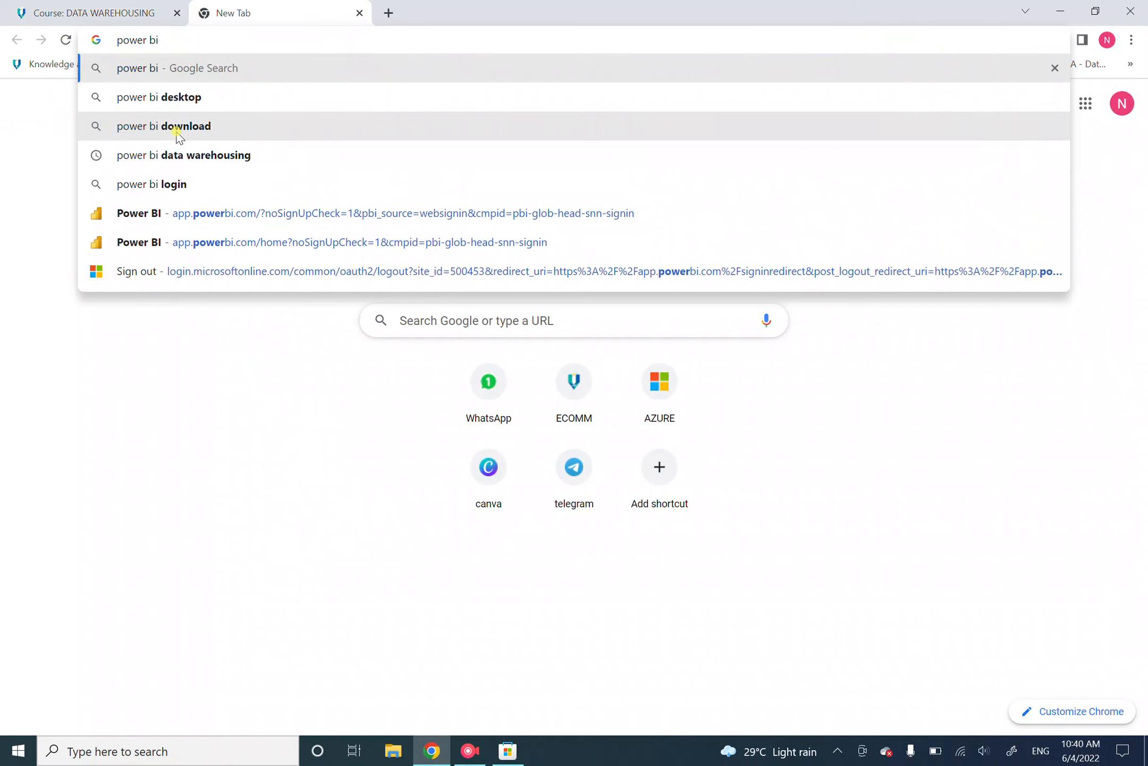
left_click(176, 130)
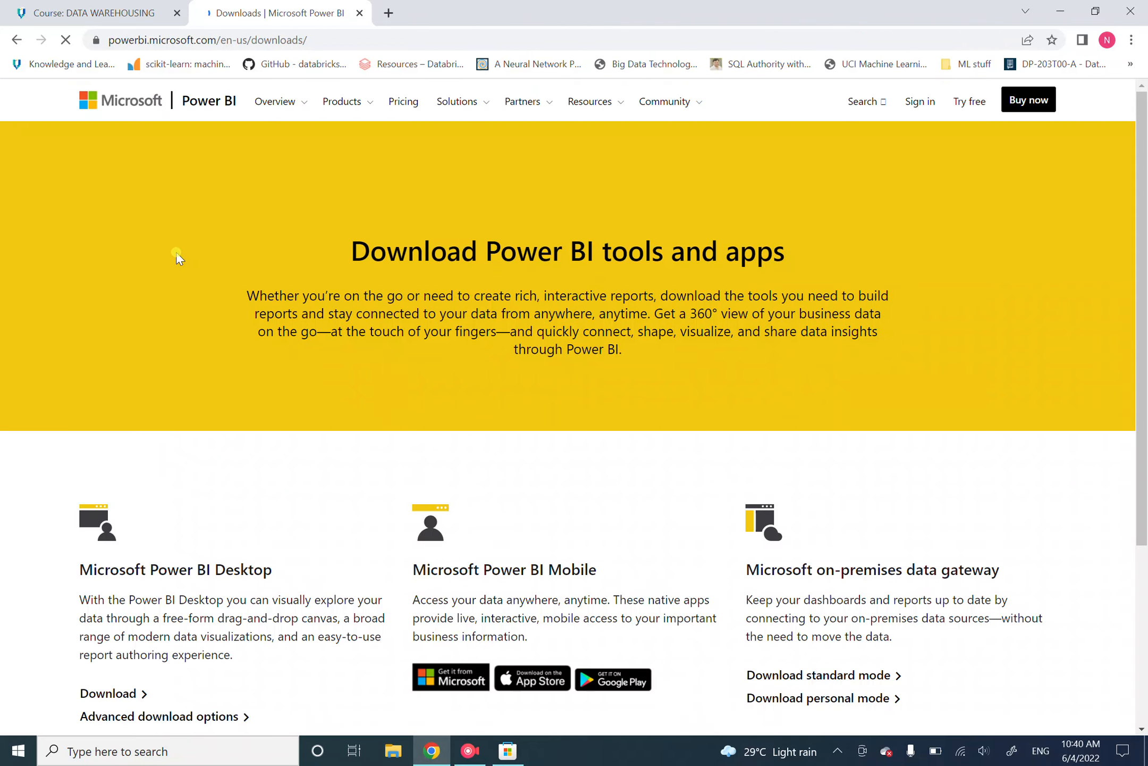
scroll(177, 255, "down", 3)
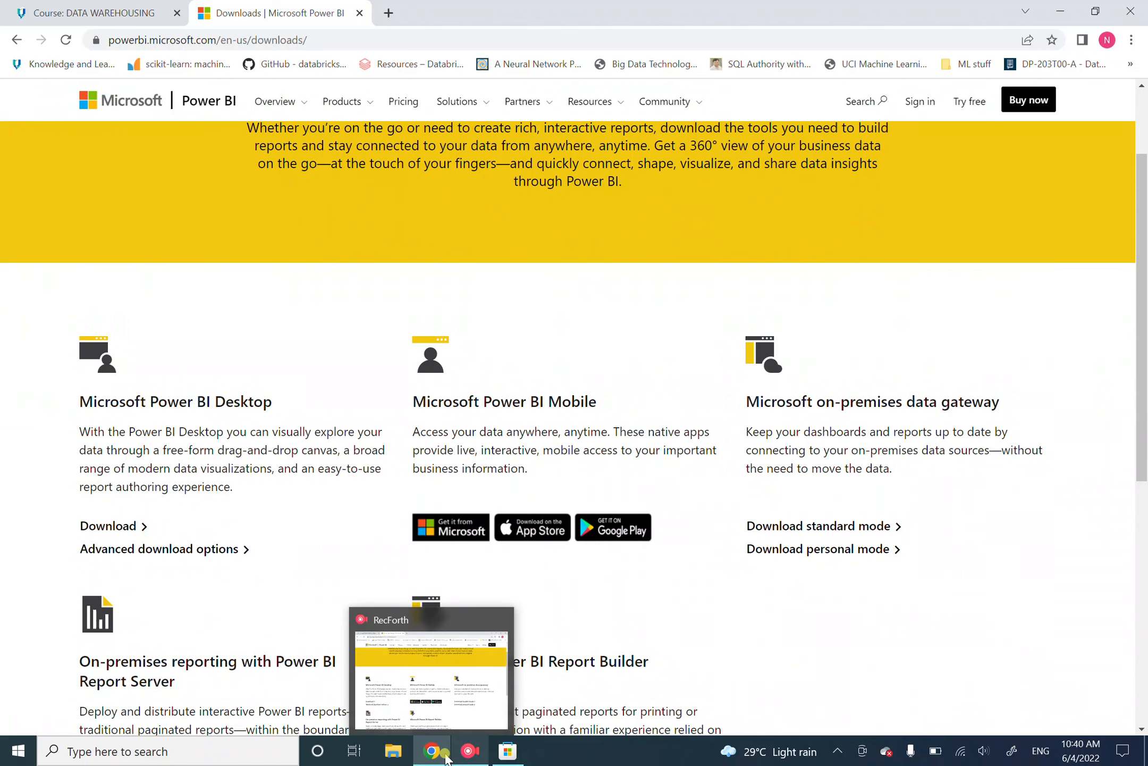
Step: Bring up the Microsoft Store window and close it
left_click(525, 752)
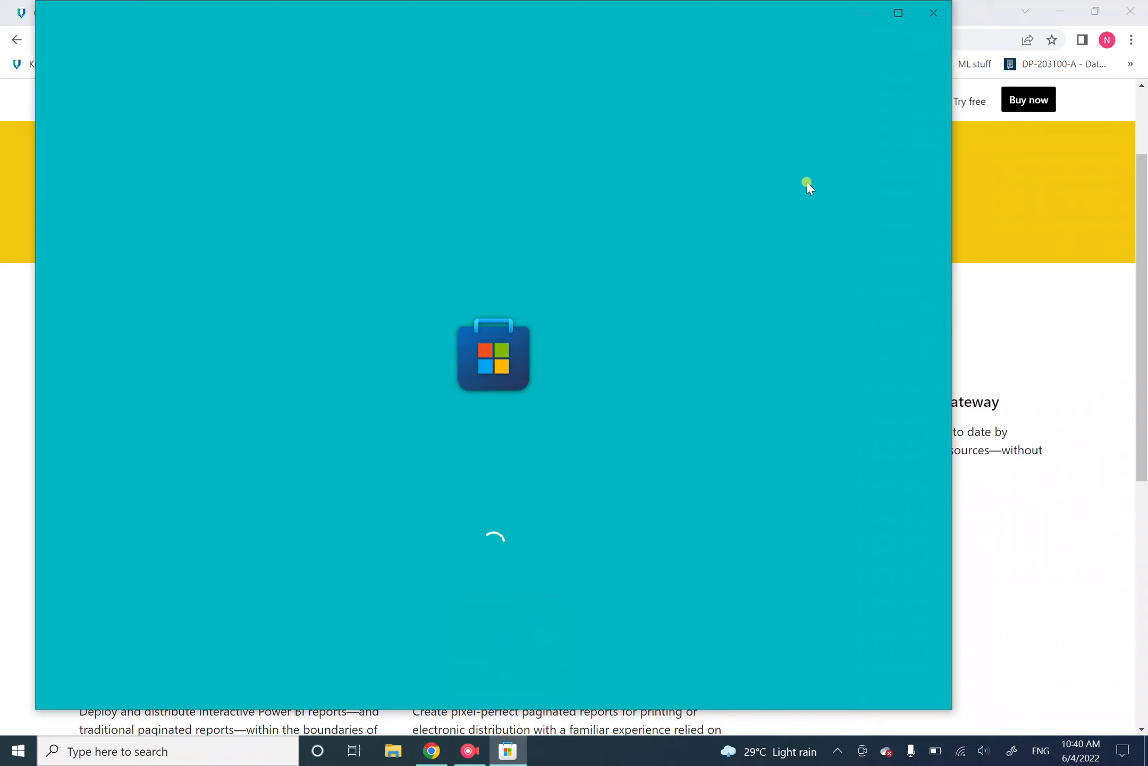
right_click(504, 752)
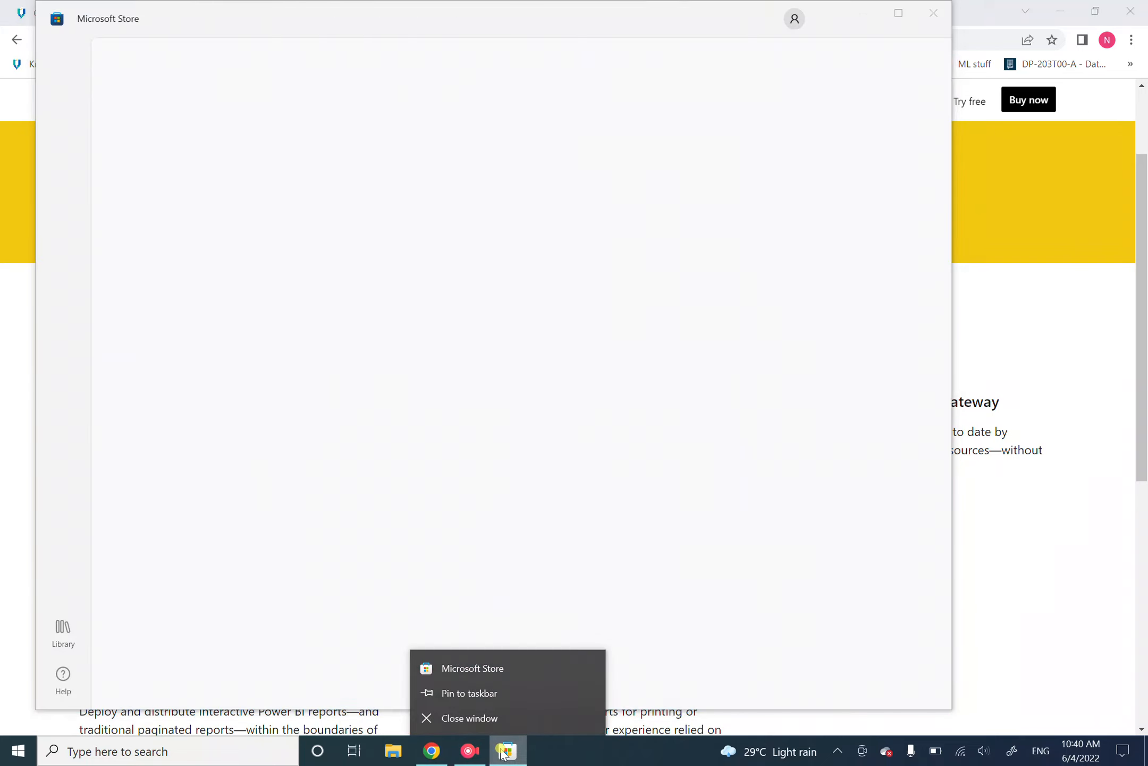
left_click(501, 719)
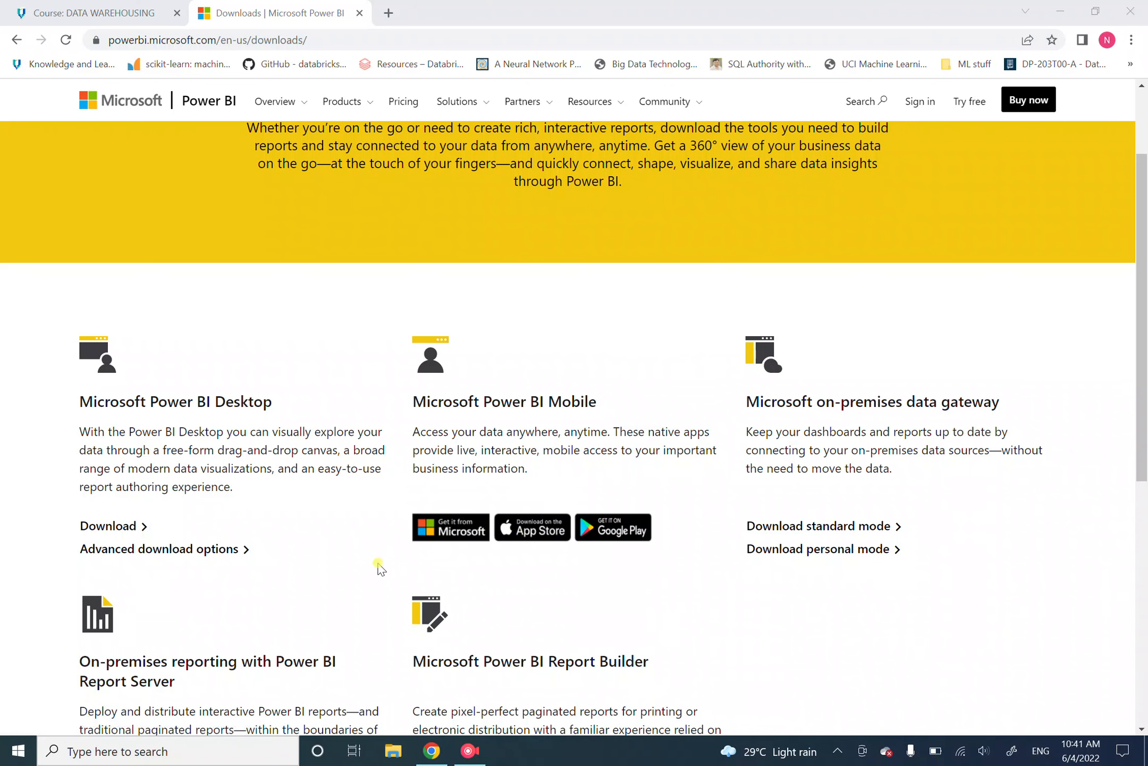
Step: Launch Power BI Desktop from the installed programs and dismiss its welcome screen
left_click(18, 750)
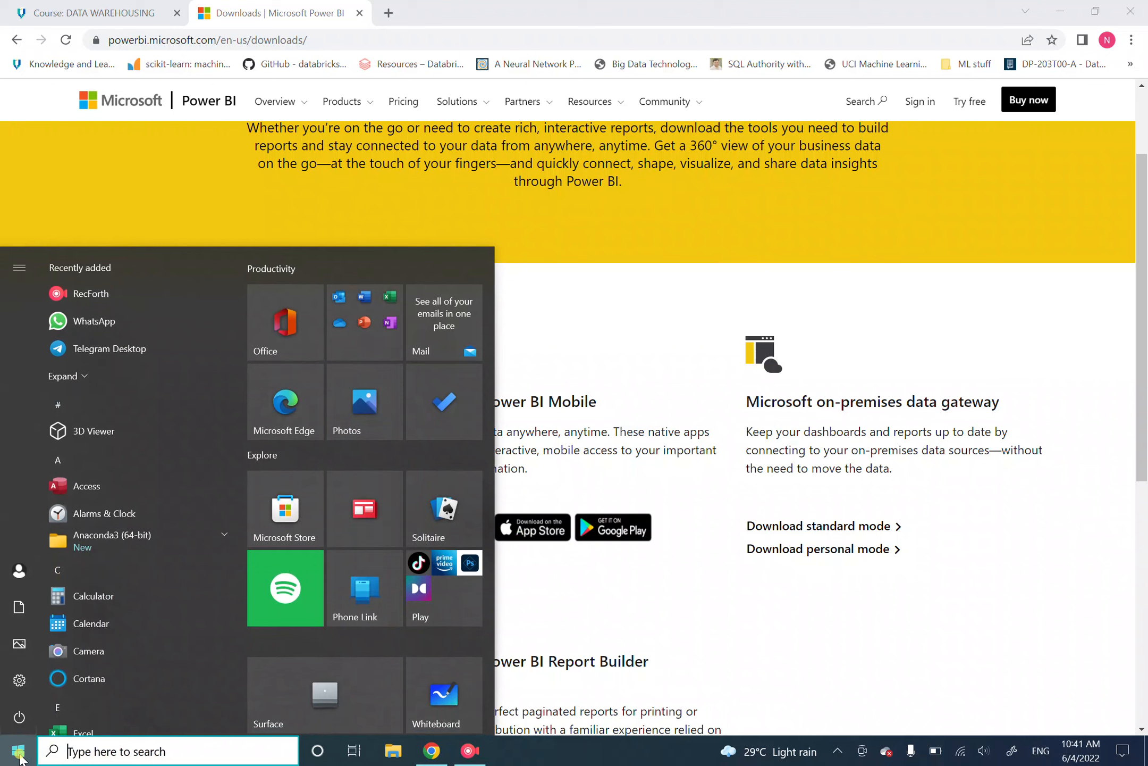
left_click(18, 276)
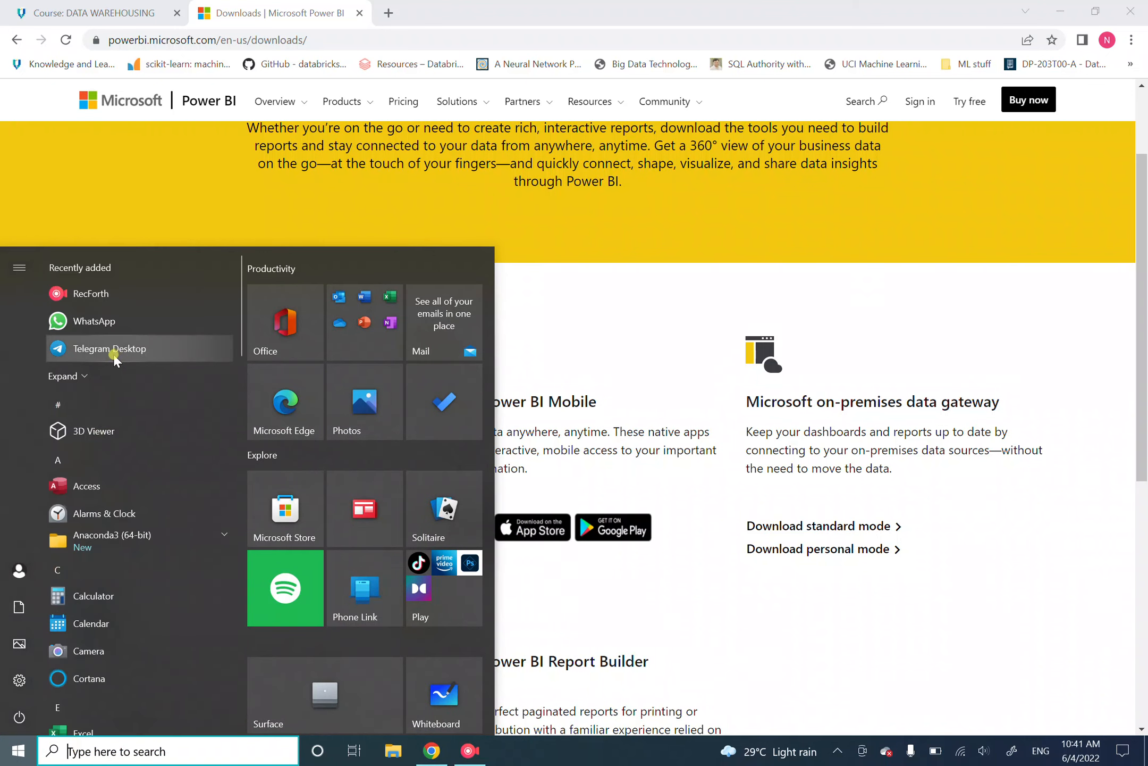
left_click_drag(241, 339, 238, 545)
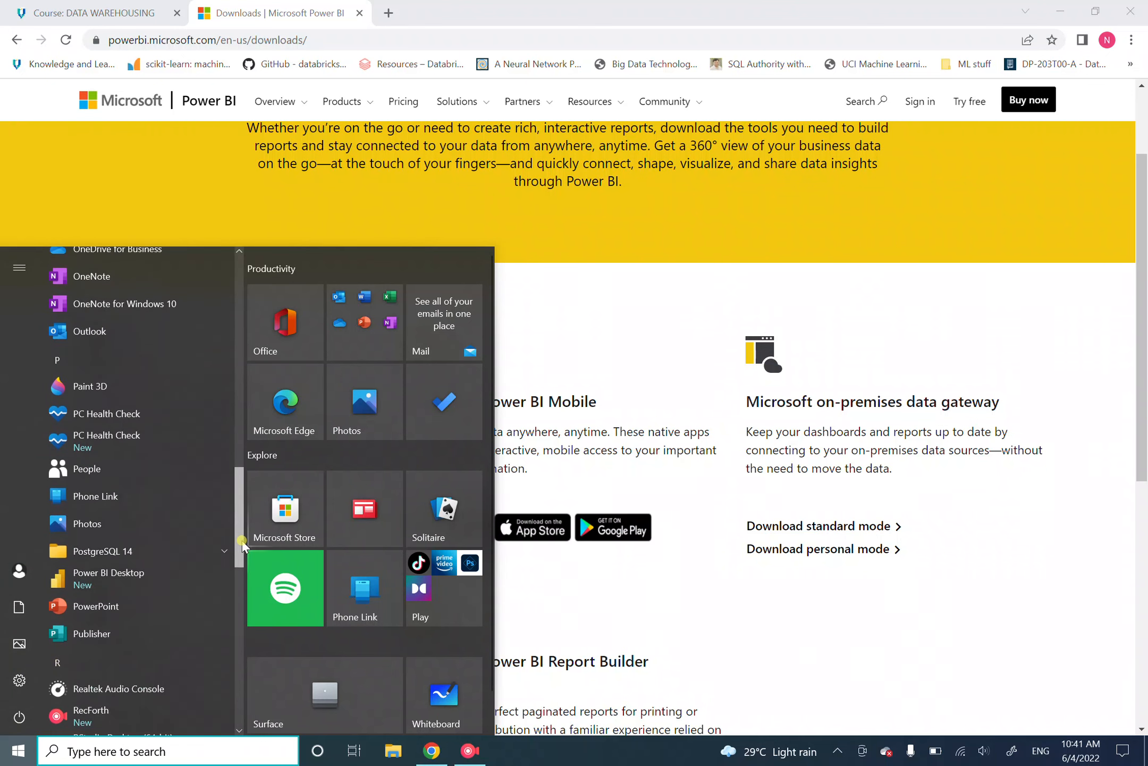
left_click(125, 583)
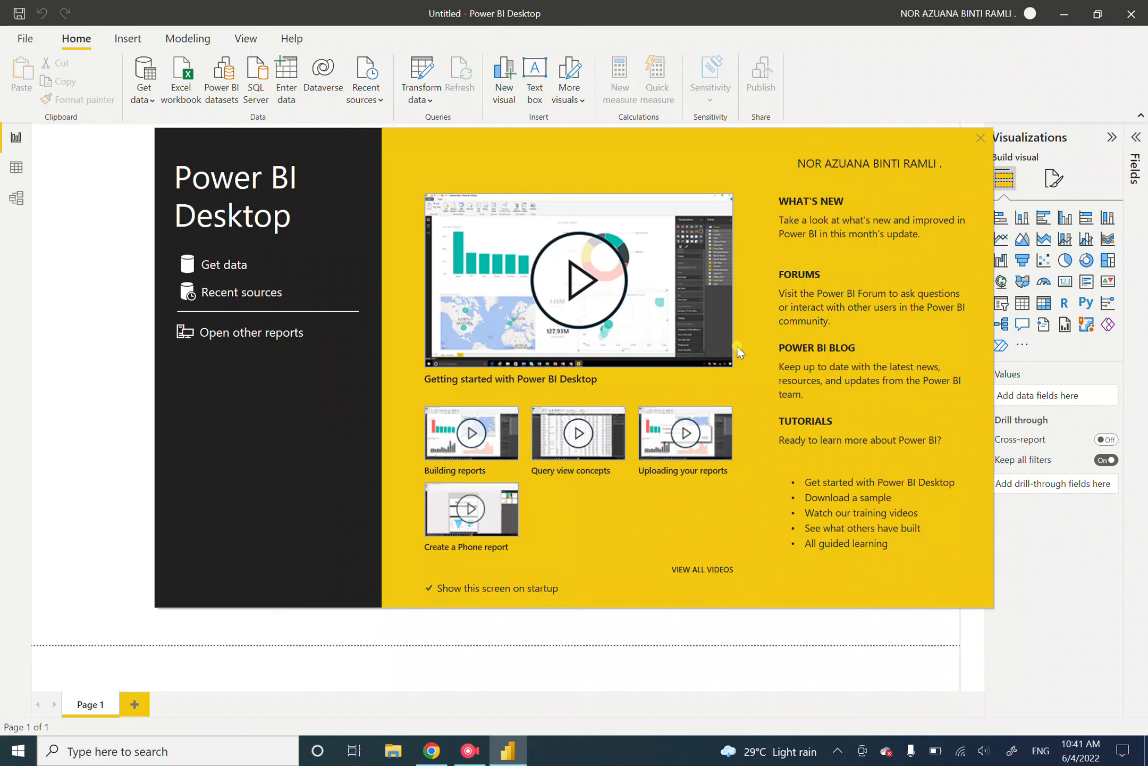
left_click(982, 138)
left_click(981, 139)
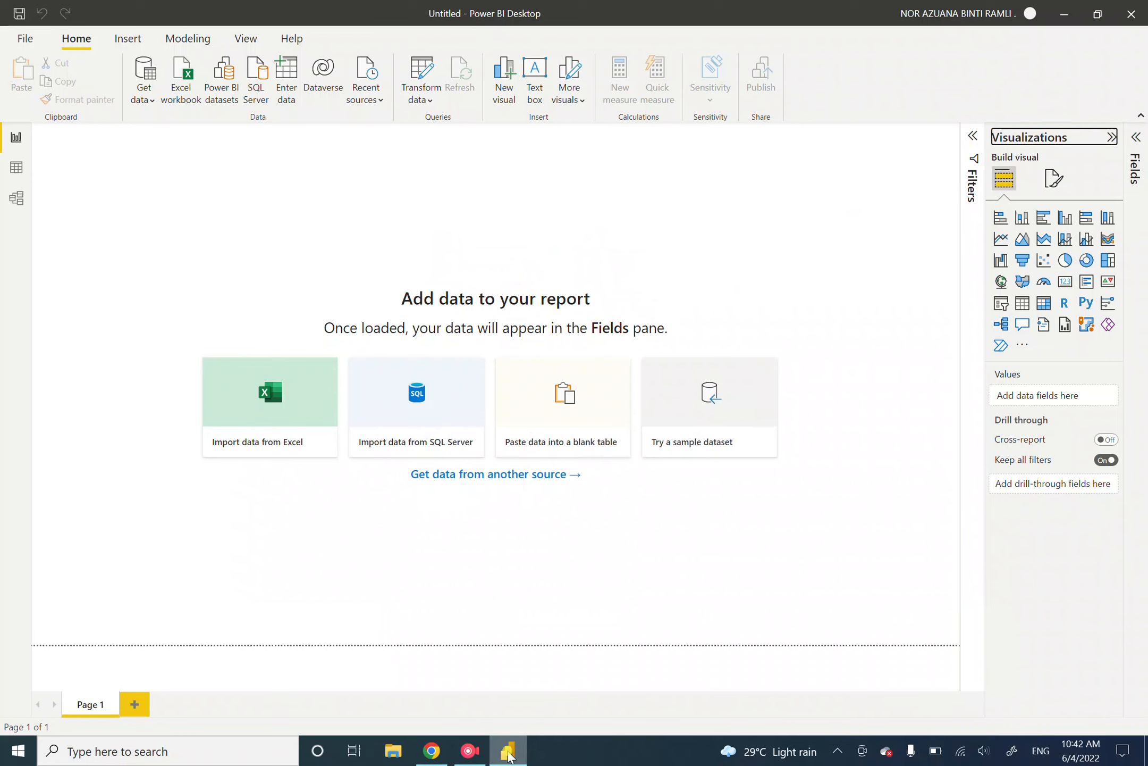
Step: Return to the Power BI website in Chrome and sign in with the listed account, entering the account password and choosing to stay signed in
left_click(507, 756)
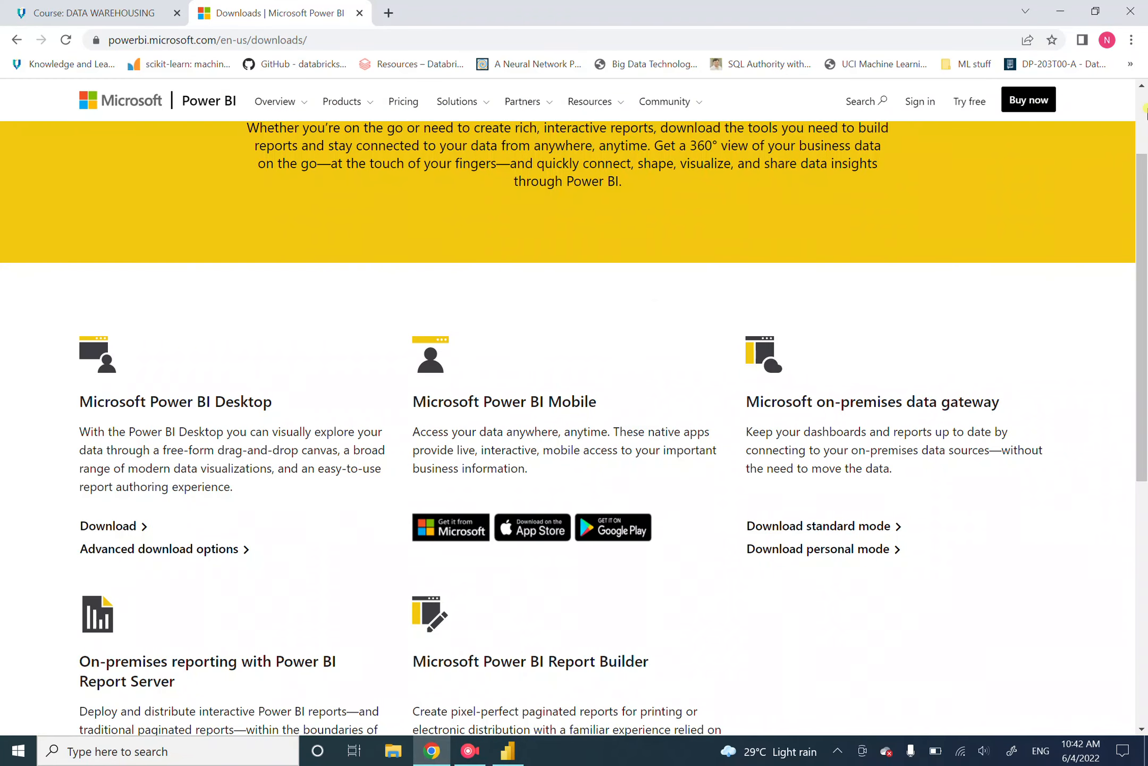
scroll(1143, 112, "up", 3)
left_click(907, 107)
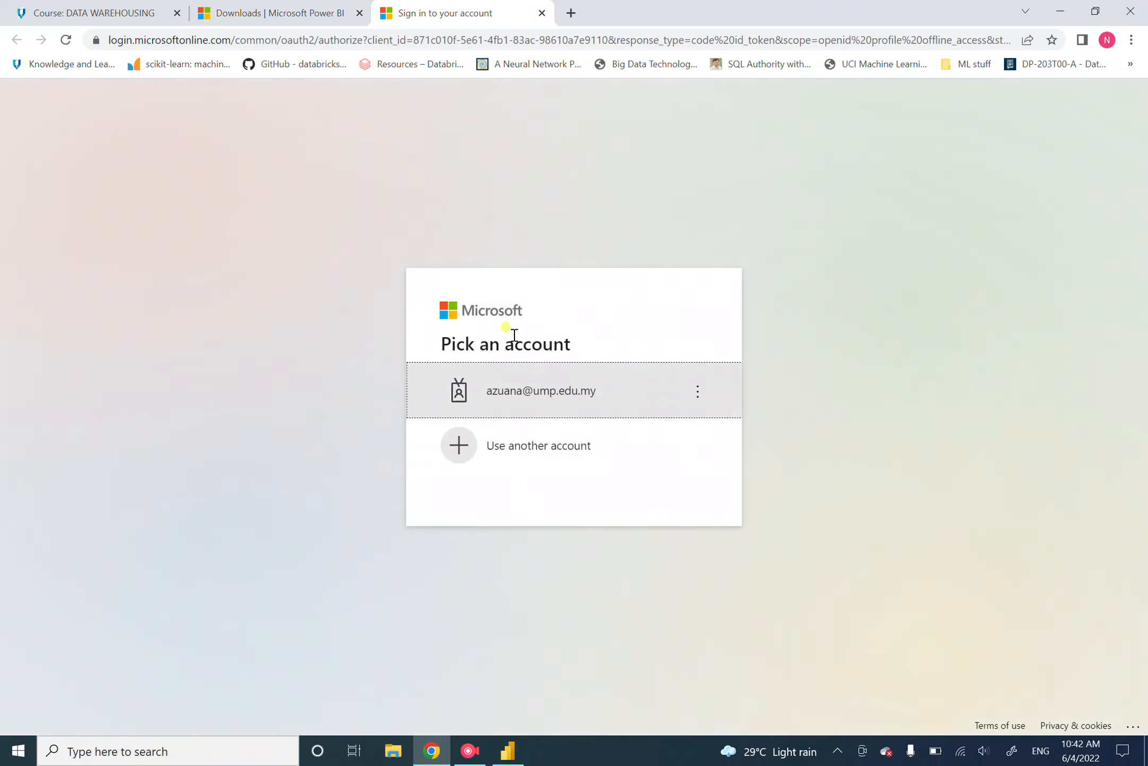
left_click(485, 405)
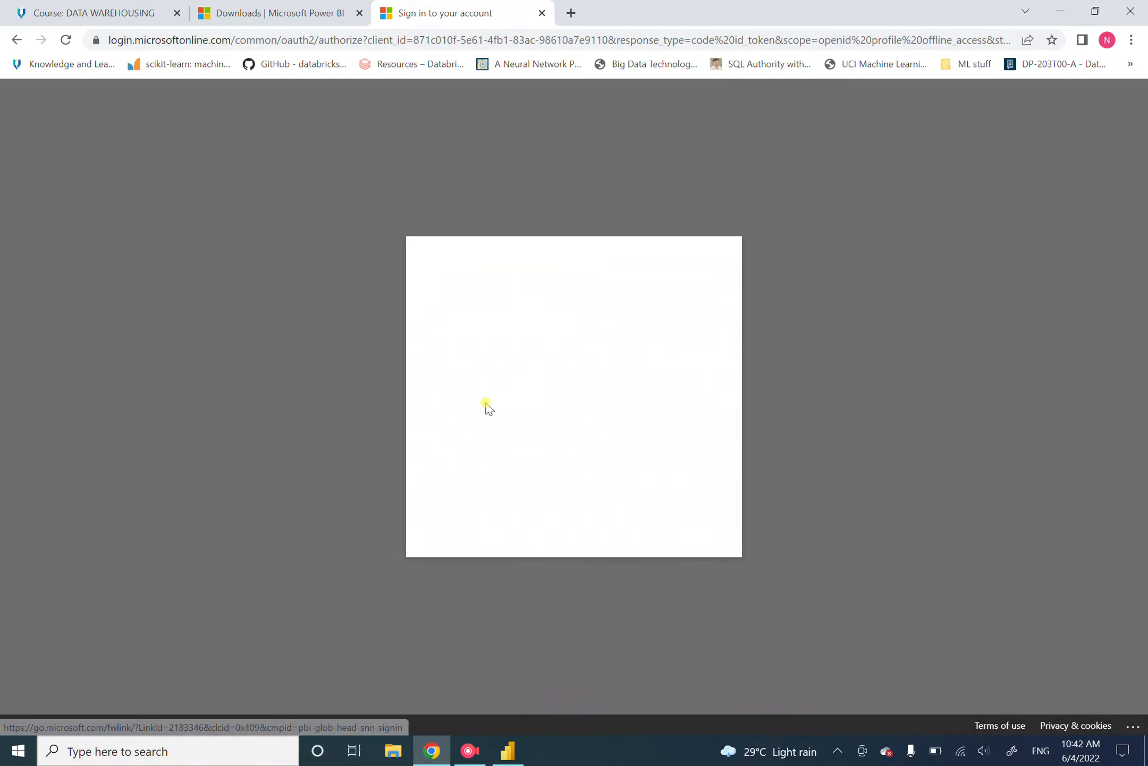
type("*")
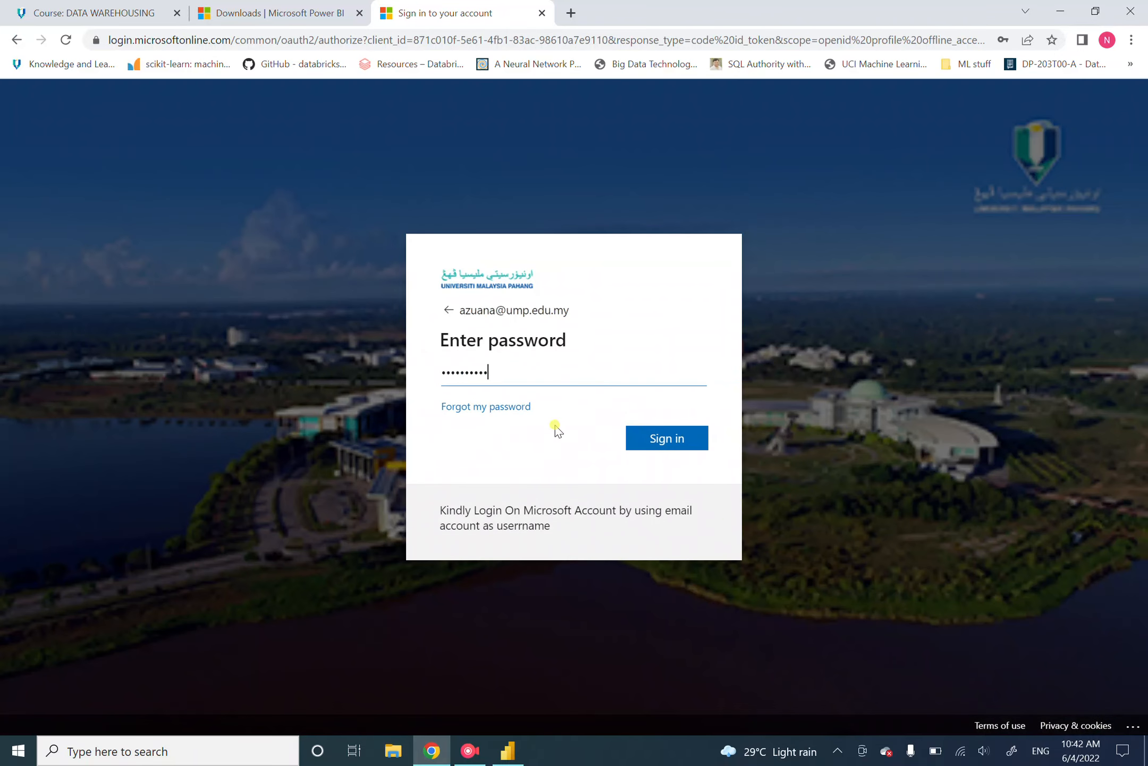
left_click(635, 442)
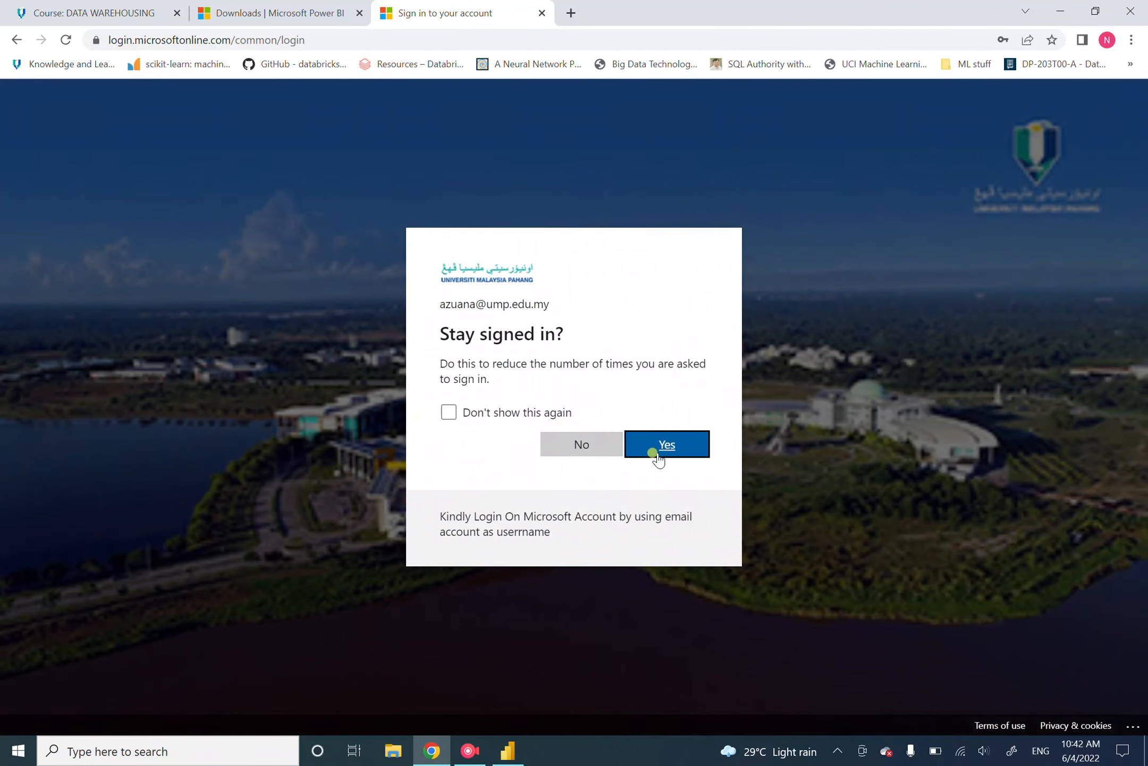
left_click(659, 453)
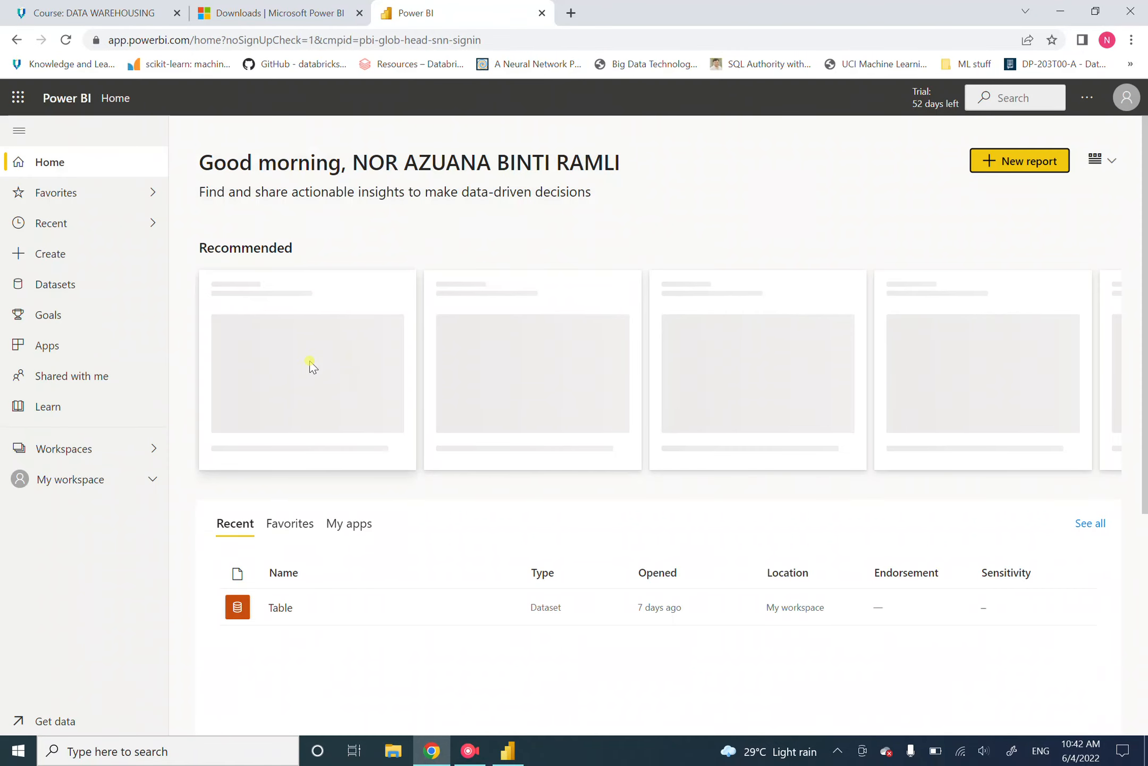
Step: Compare the Power BI service home page in Chrome with the Power BI Desktop window, finishing in Power BI Desktop
left_click(507, 752)
left_click(507, 755)
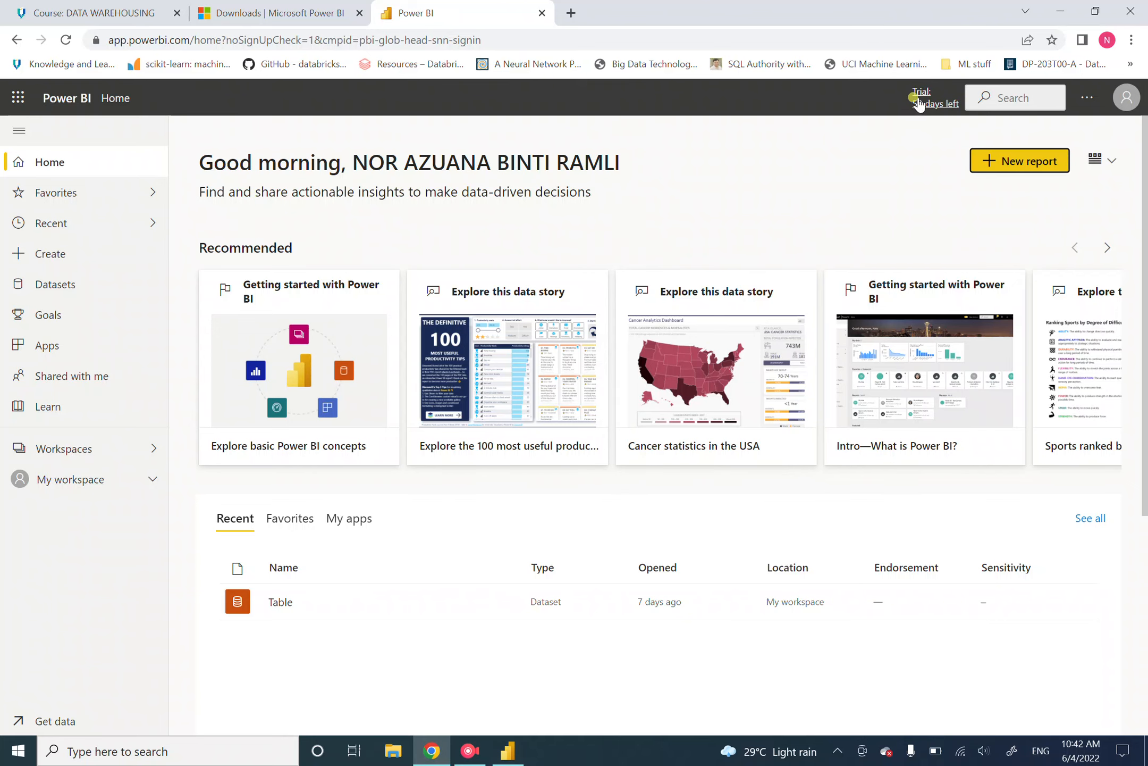
left_click(508, 755)
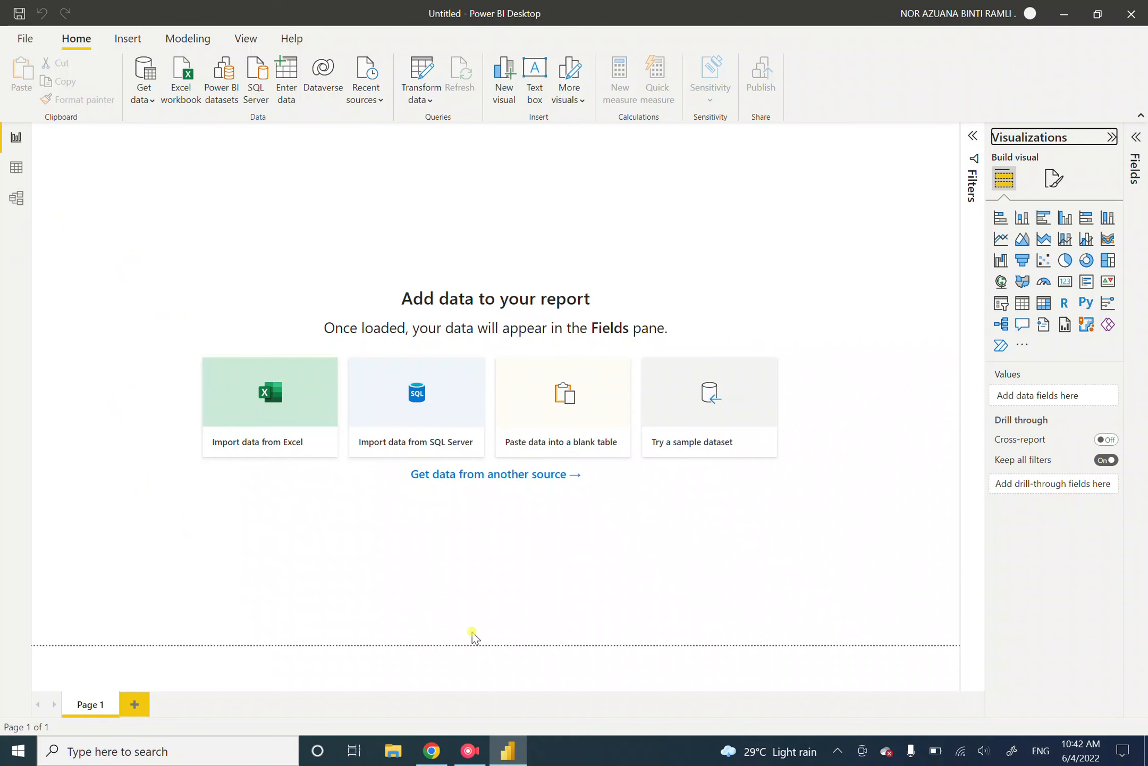
left_click(431, 751)
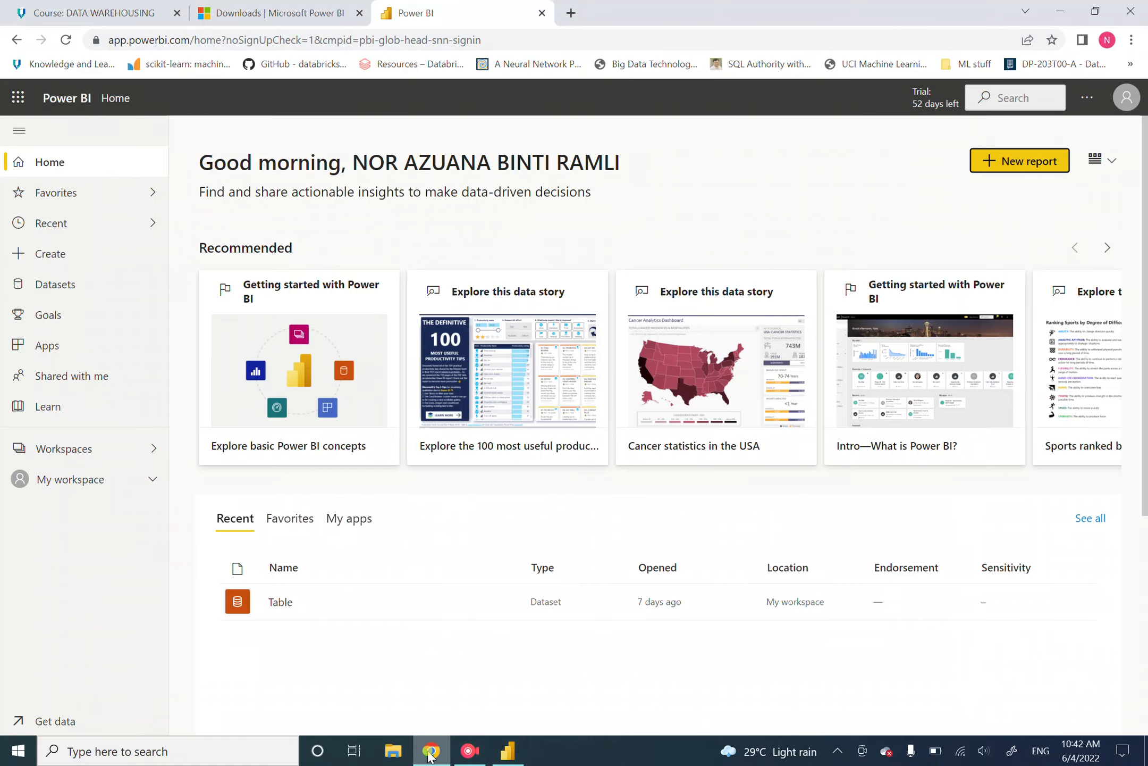
left_click(432, 751)
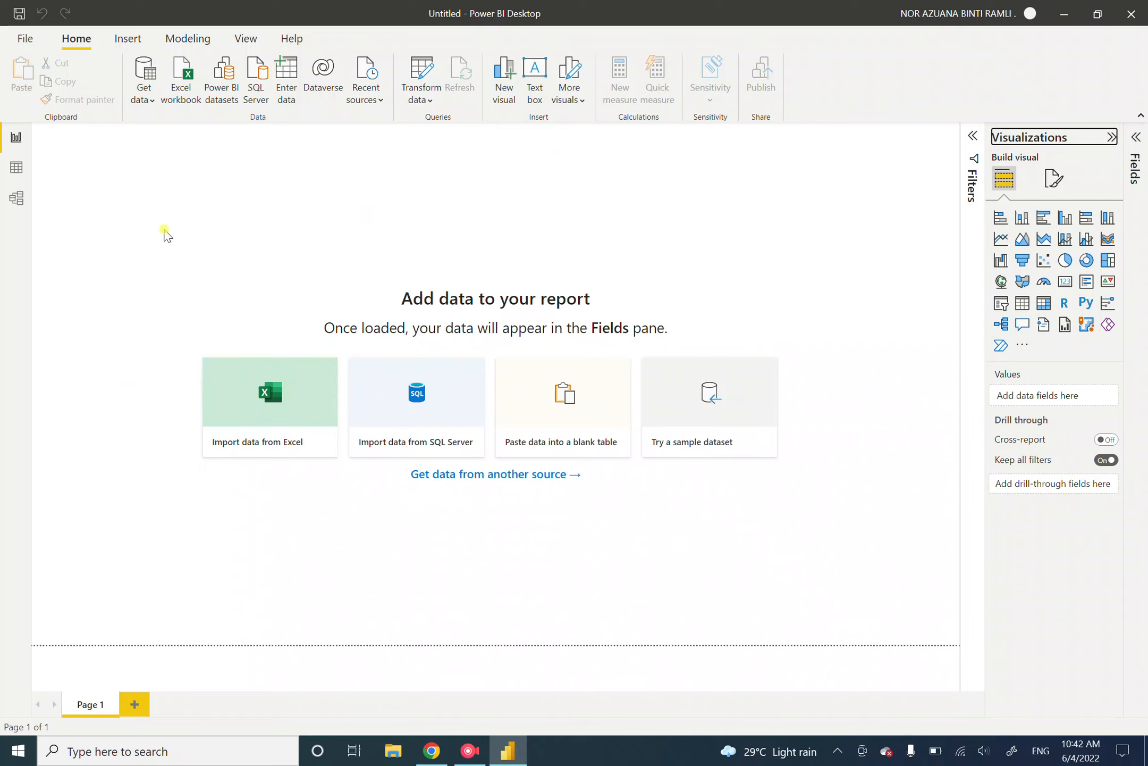
Step: Open the full Get Data source list and examine the connectors offered under File and Database
left_click(149, 102)
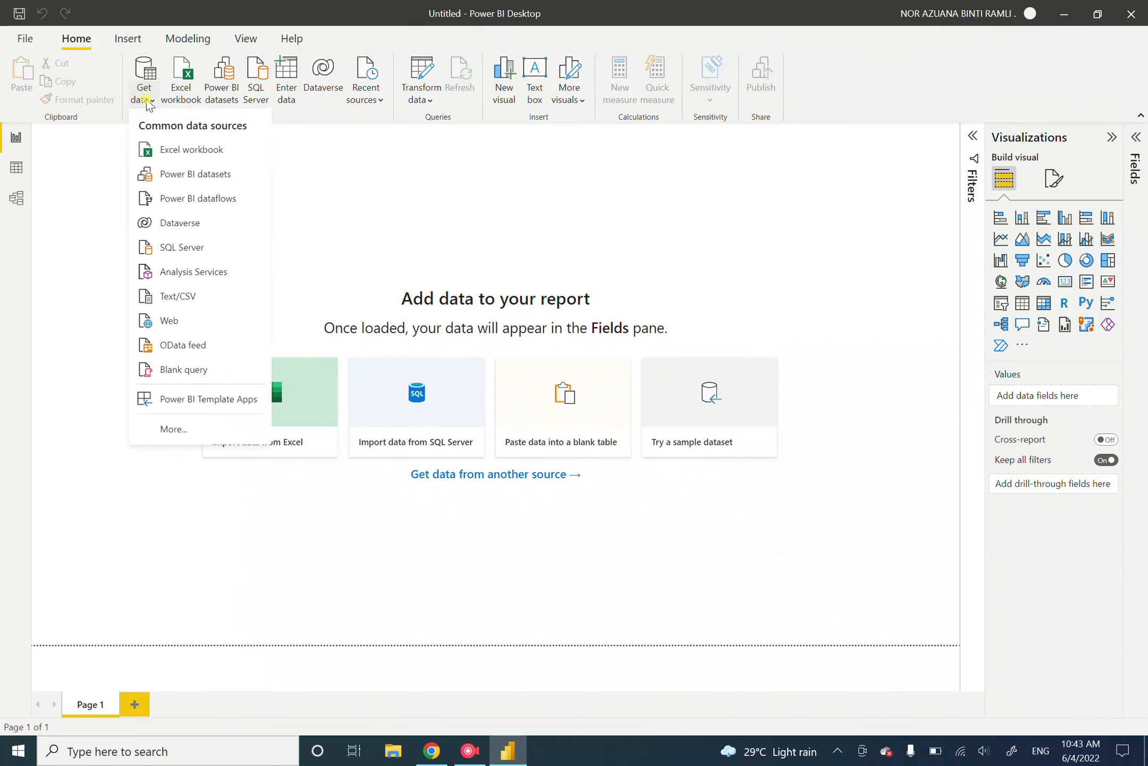
left_click(162, 429)
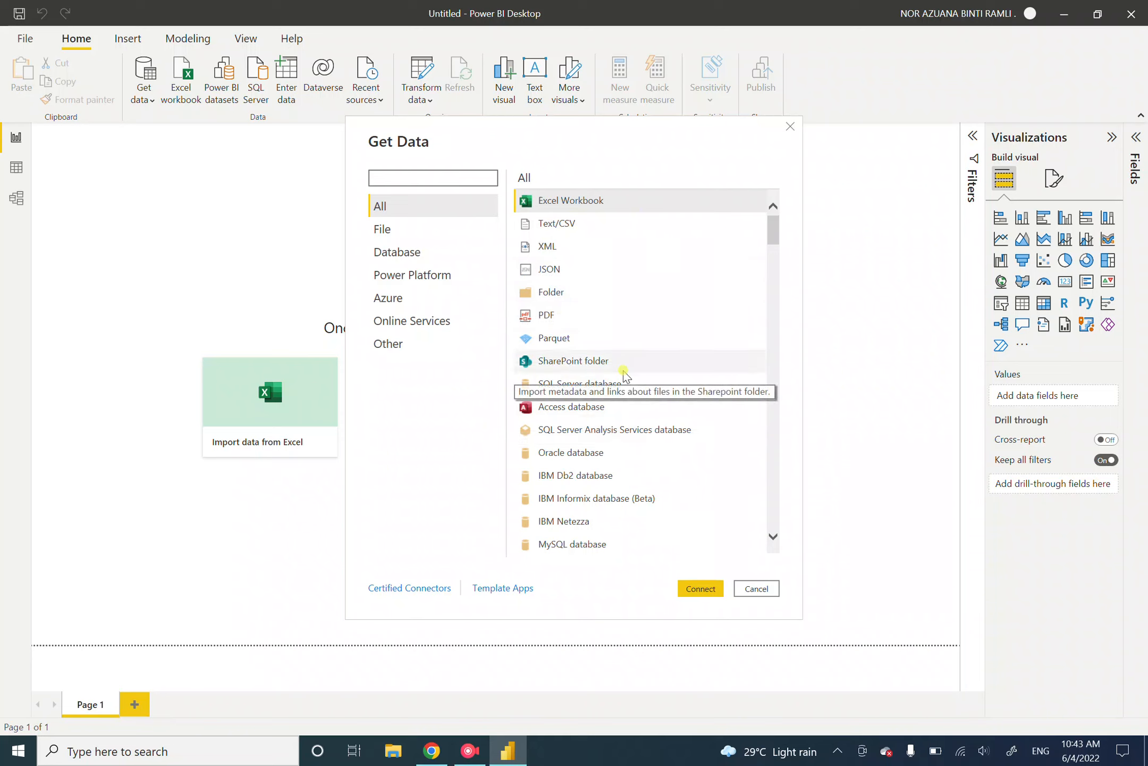
left_click(407, 228)
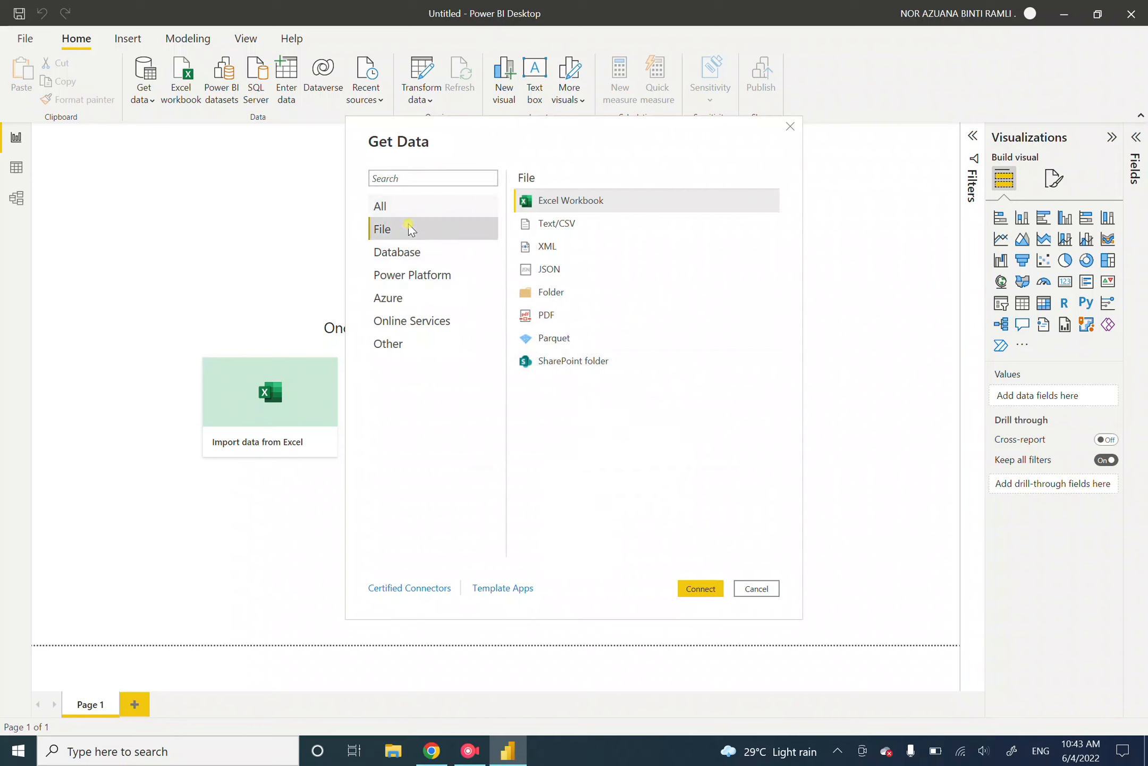
left_click(405, 253)
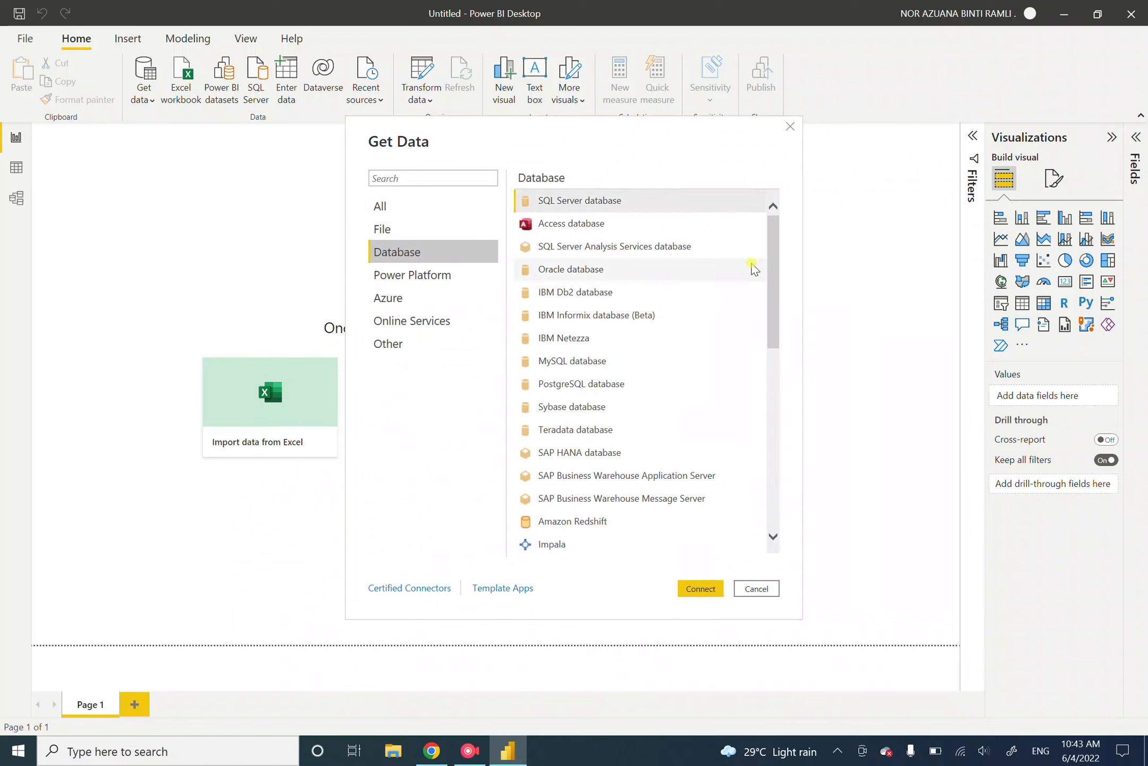
left_click_drag(769, 249, 771, 252)
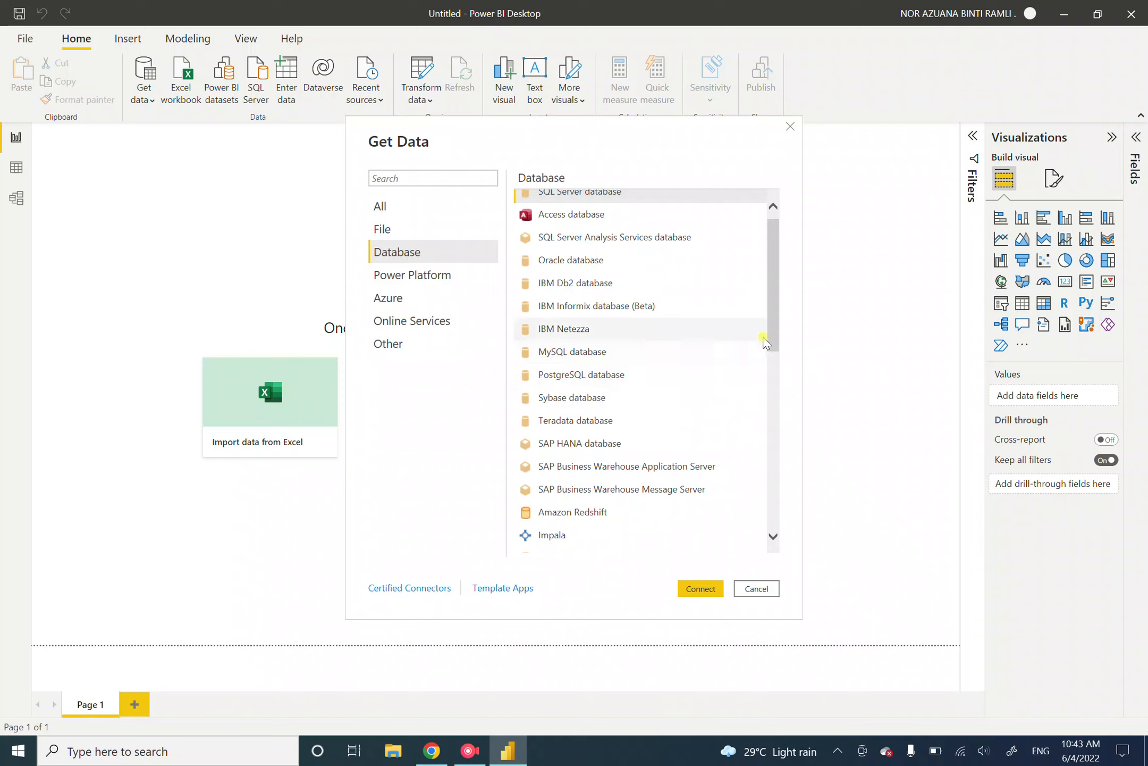
left_click_drag(775, 340, 790, 536)
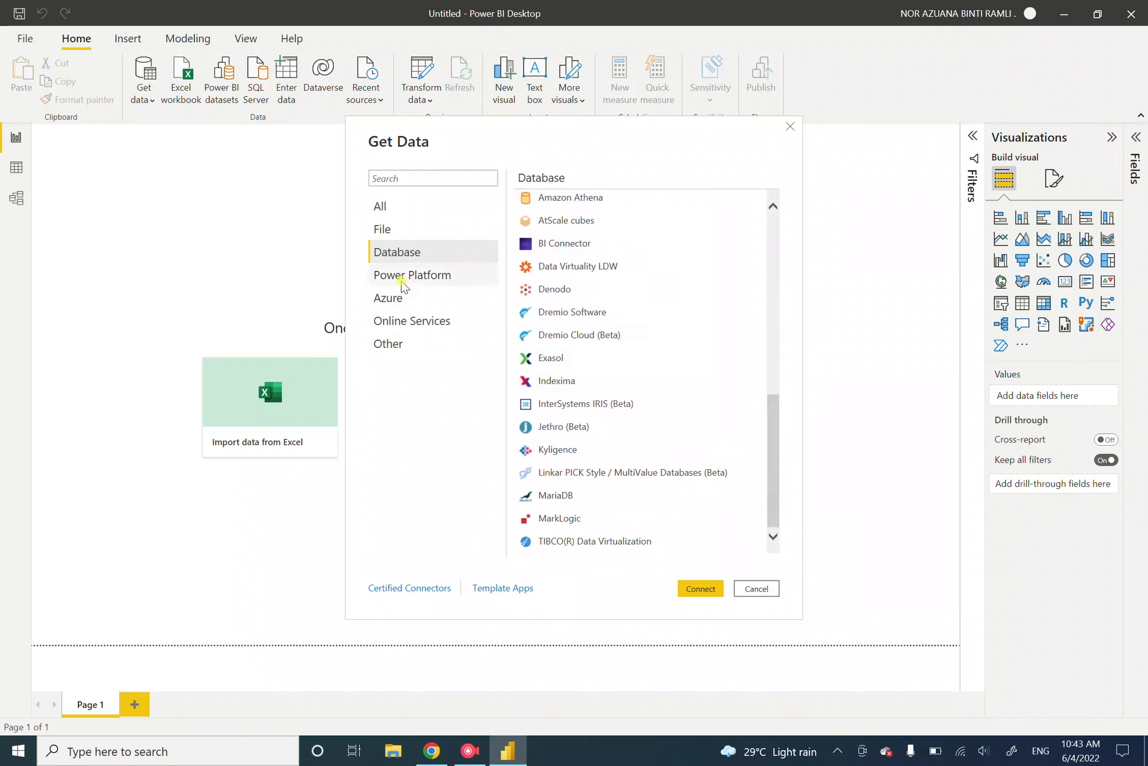
left_click_drag(778, 396, 759, 303)
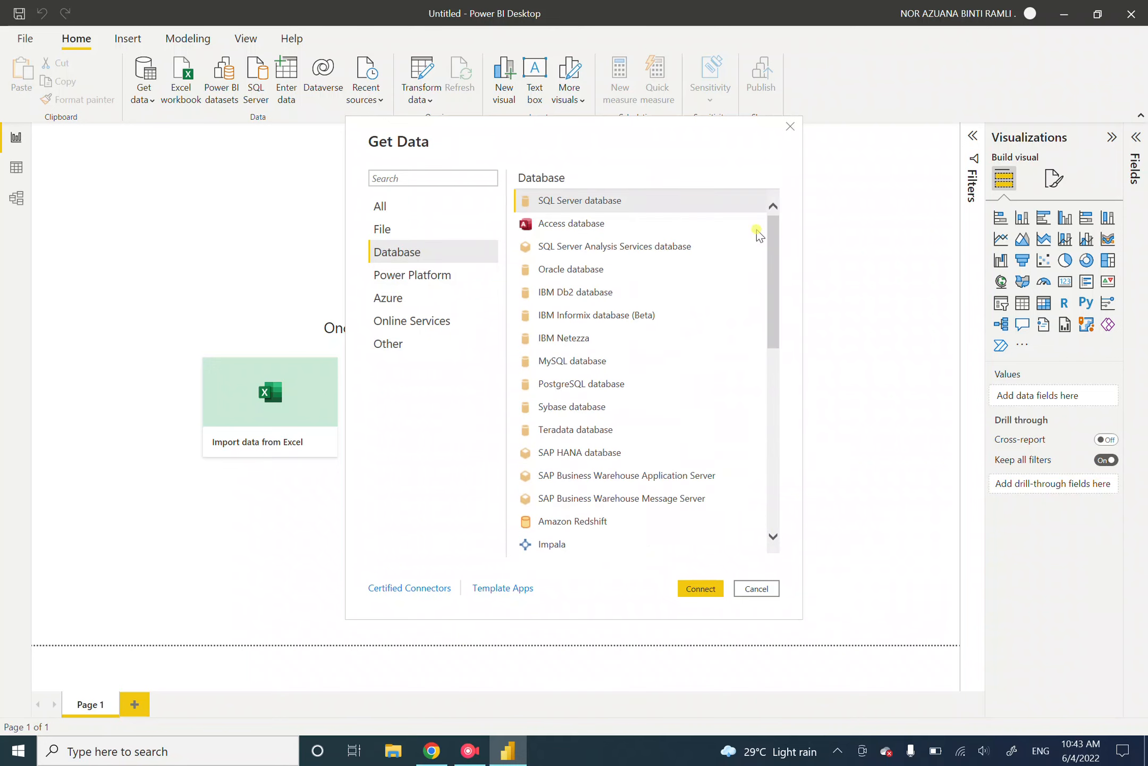
Step: Examine the data connectors offered under Power Platform, Azure, Online Services and Other
left_click(436, 278)
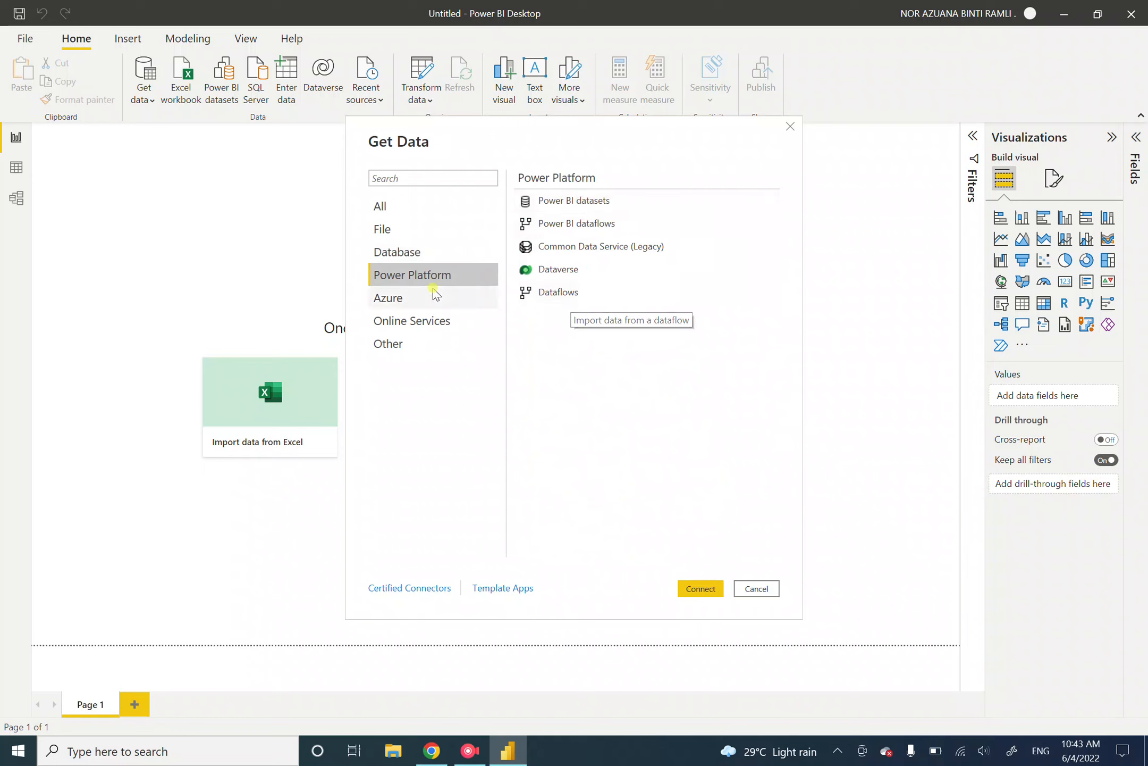
left_click(403, 301)
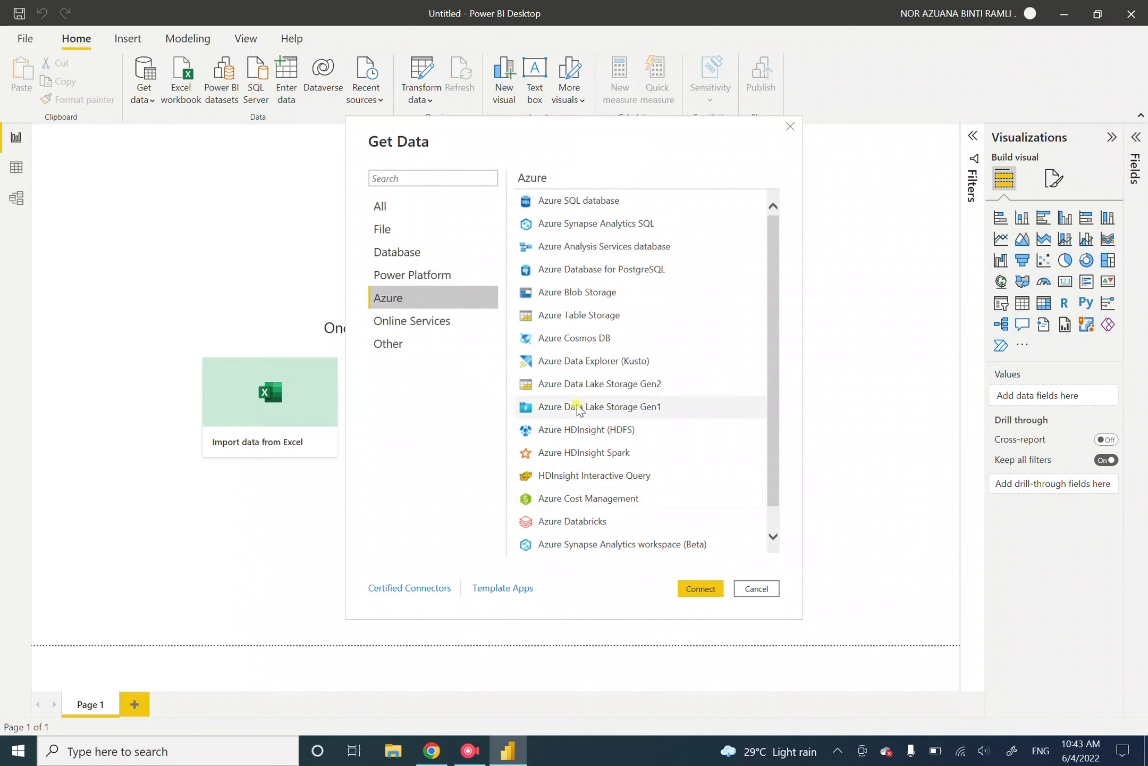
left_click(444, 323)
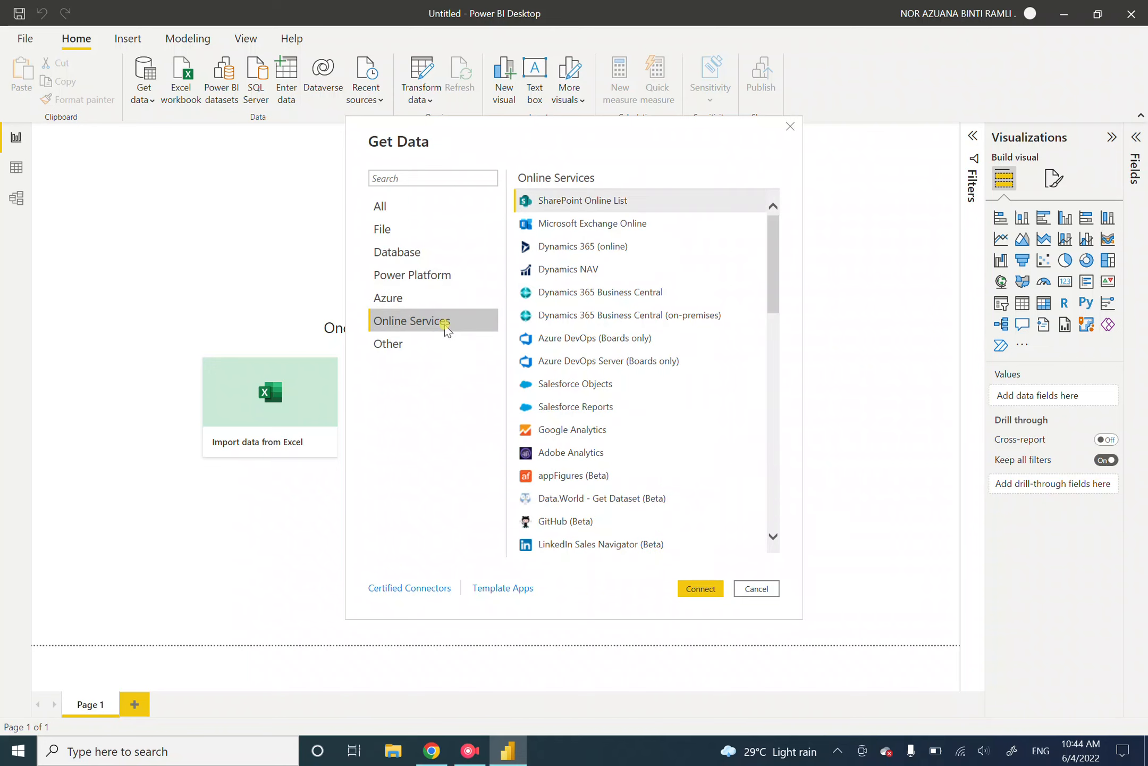
left_click_drag(773, 270, 734, 503)
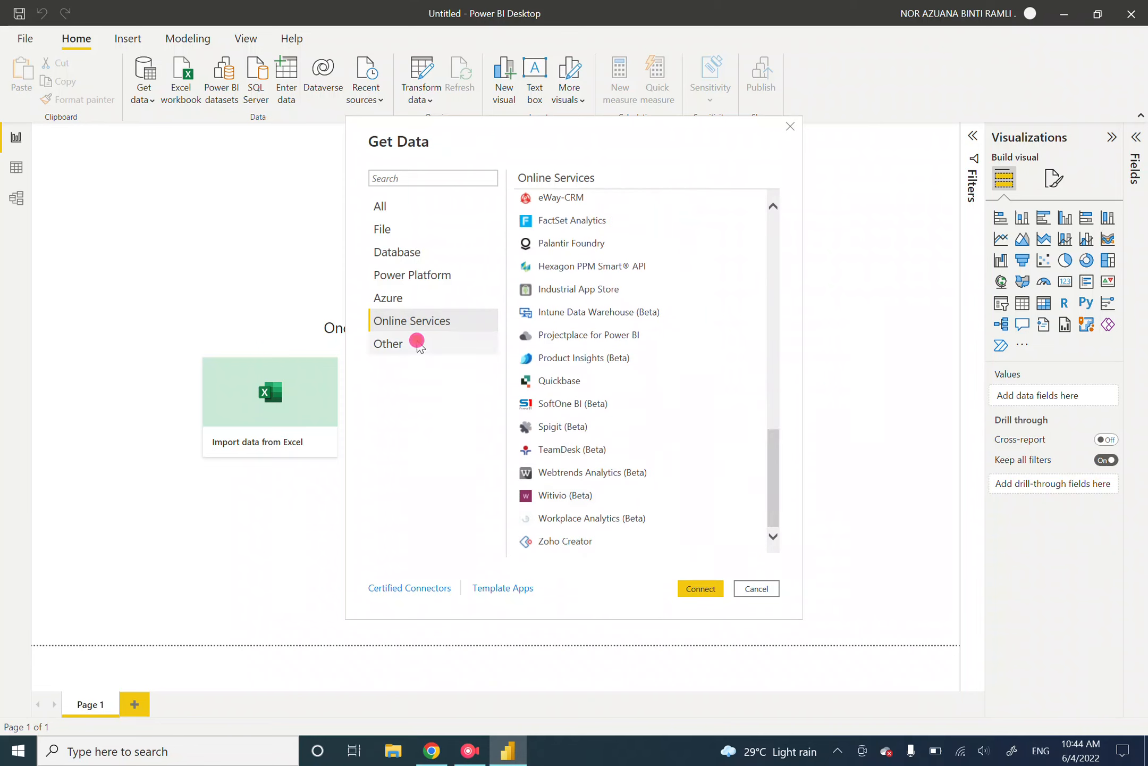
left_click(418, 344)
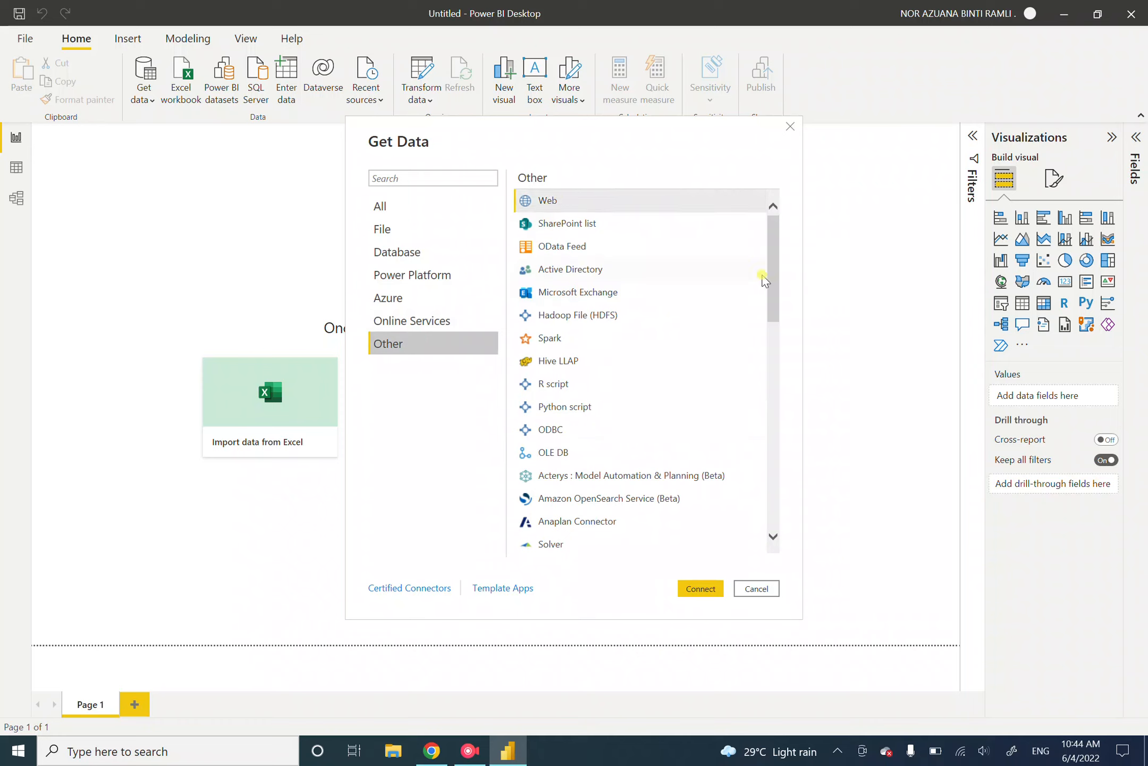
Step: Connect to the Excel Workbook source and open the V12 STAR Schema file from Downloads
left_click_drag(772, 296, 766, 221)
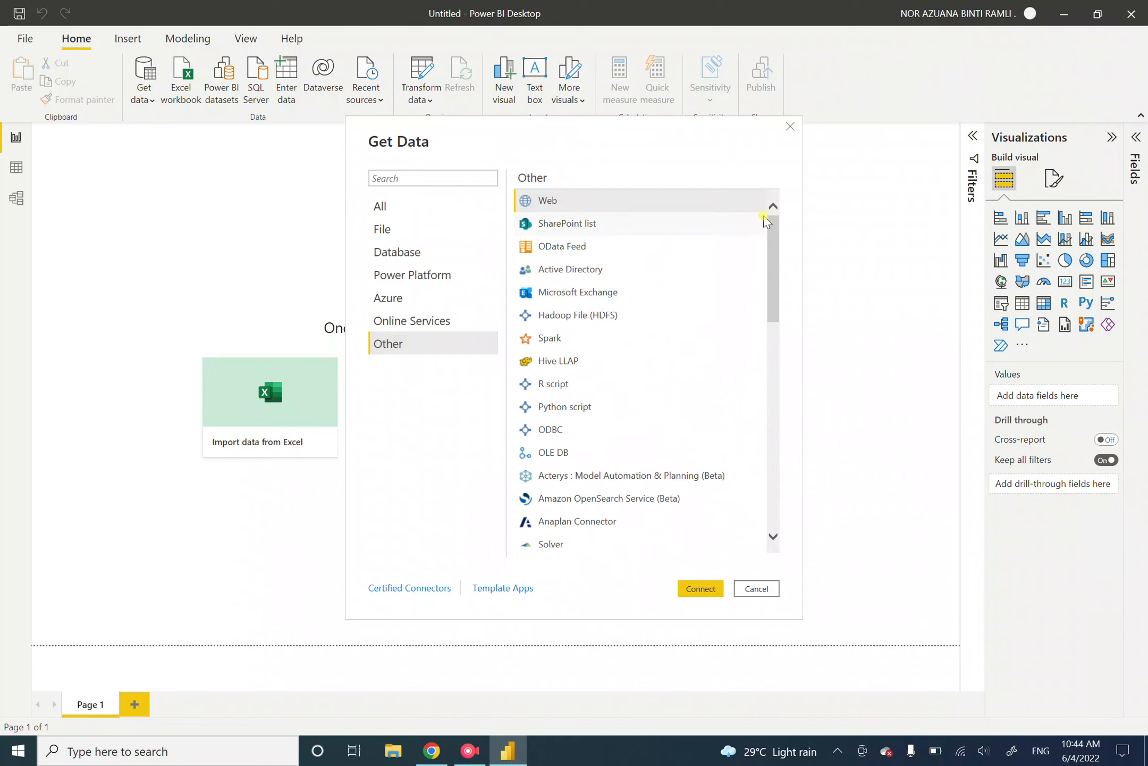
left_click(396, 231)
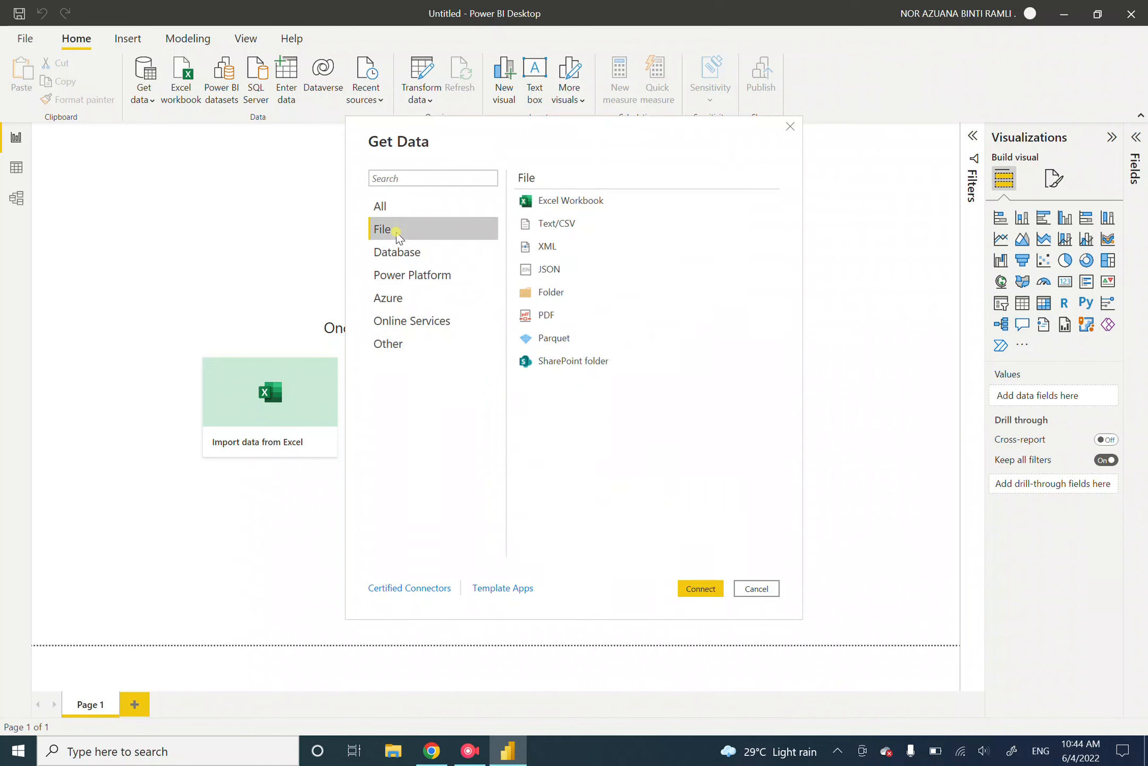
left_click(604, 201)
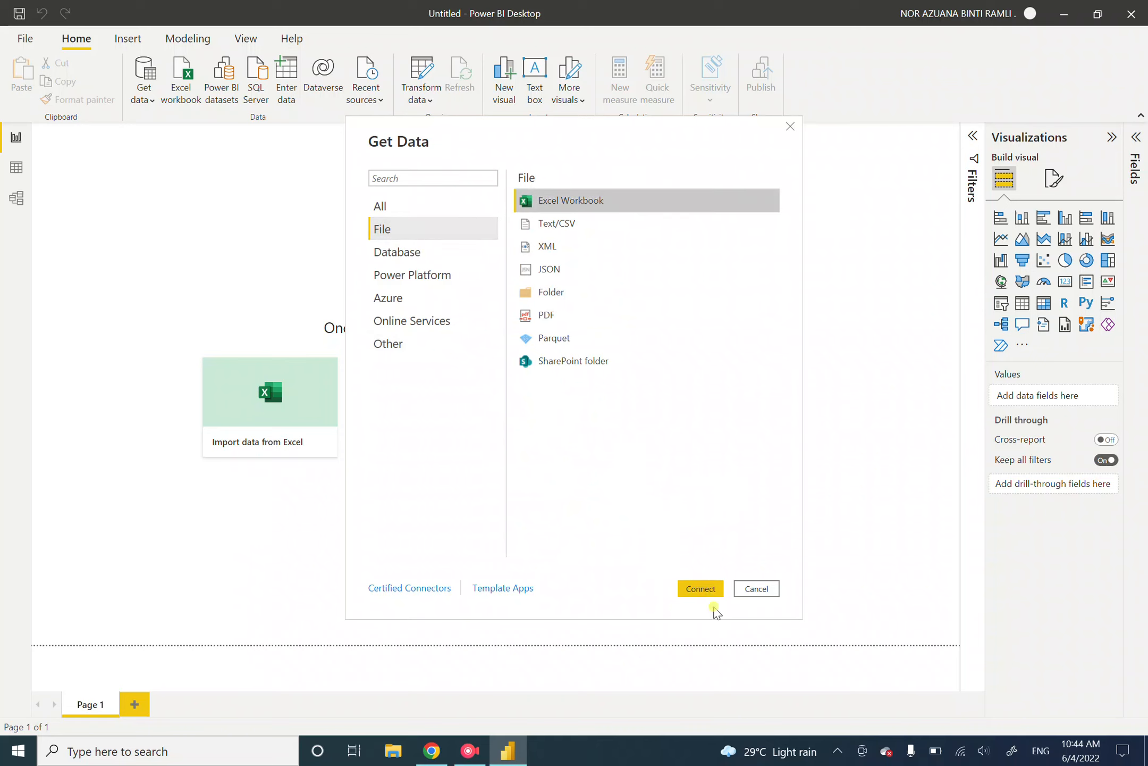
left_click(707, 590)
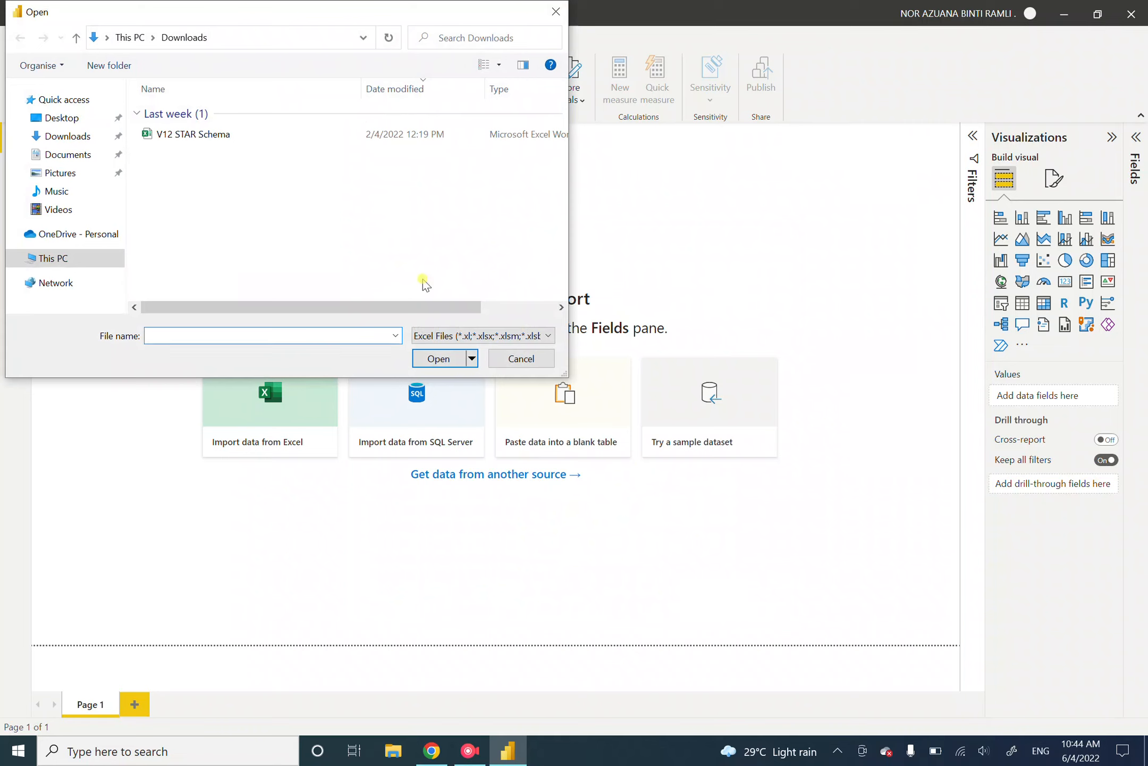
left_click(182, 139)
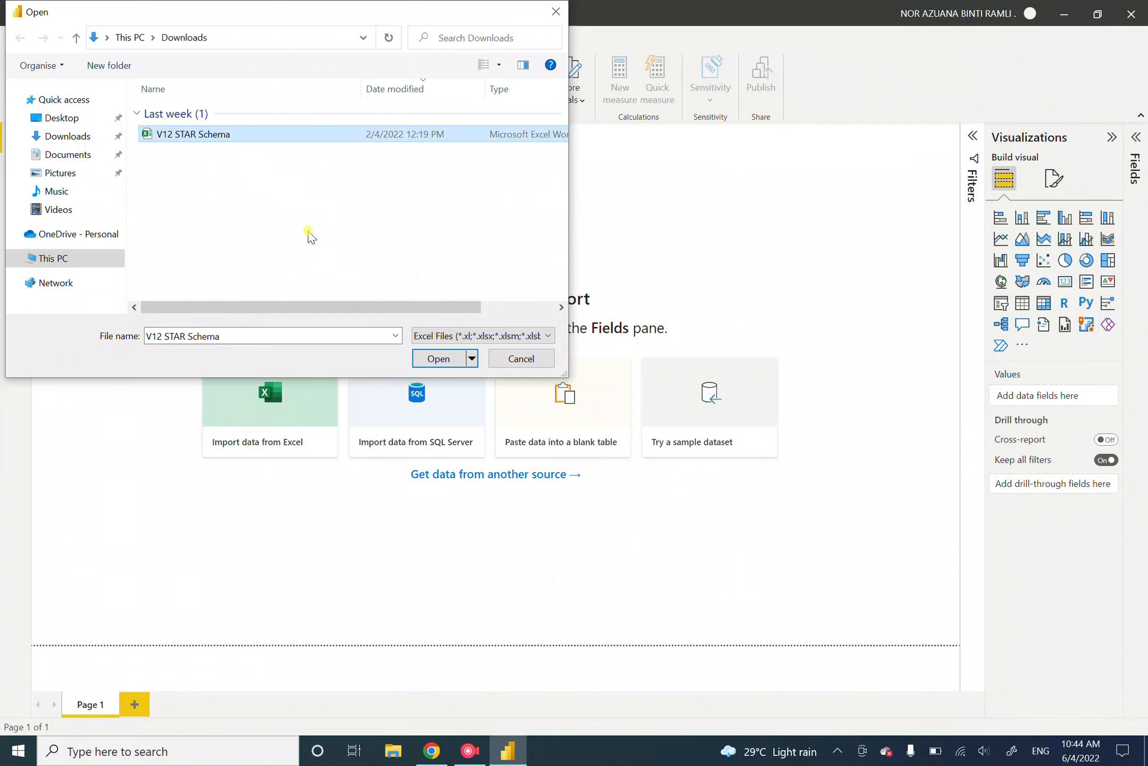
left_click(439, 359)
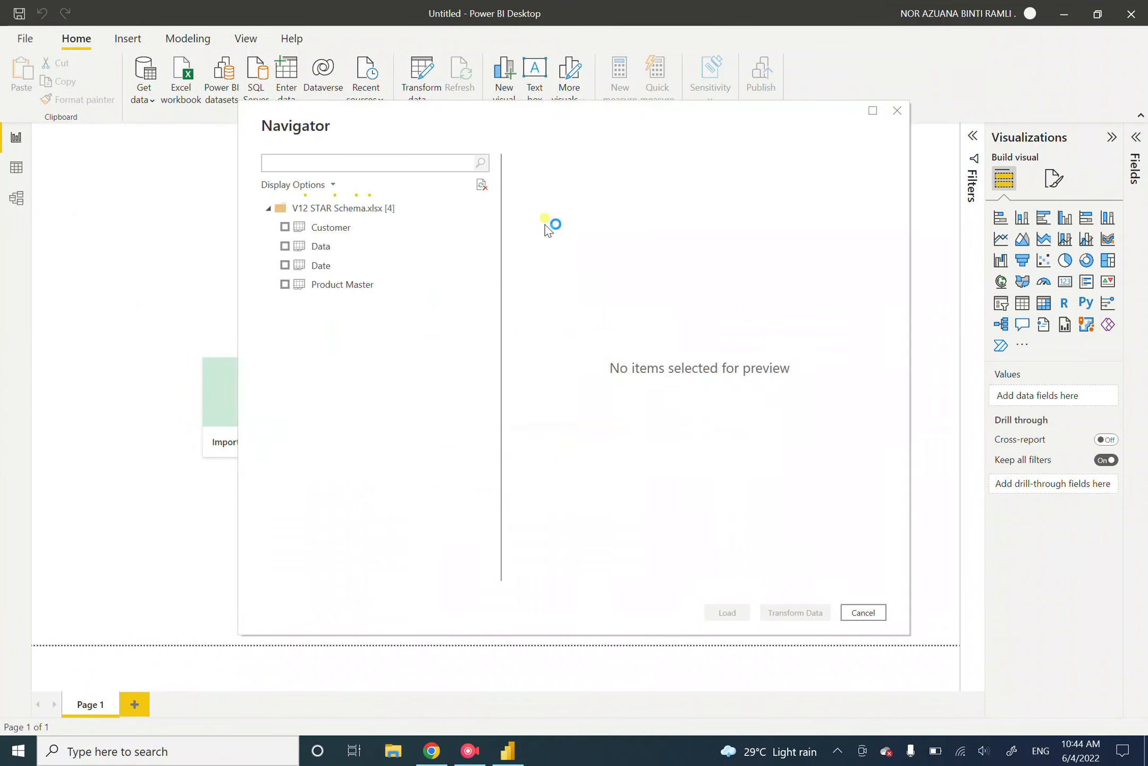
Step: Select the Customer, Data, Date and Product Master tables and open them for transformation in the Power Query Editor
left_click(285, 227)
left_click(285, 246)
left_click(285, 266)
left_click(284, 285)
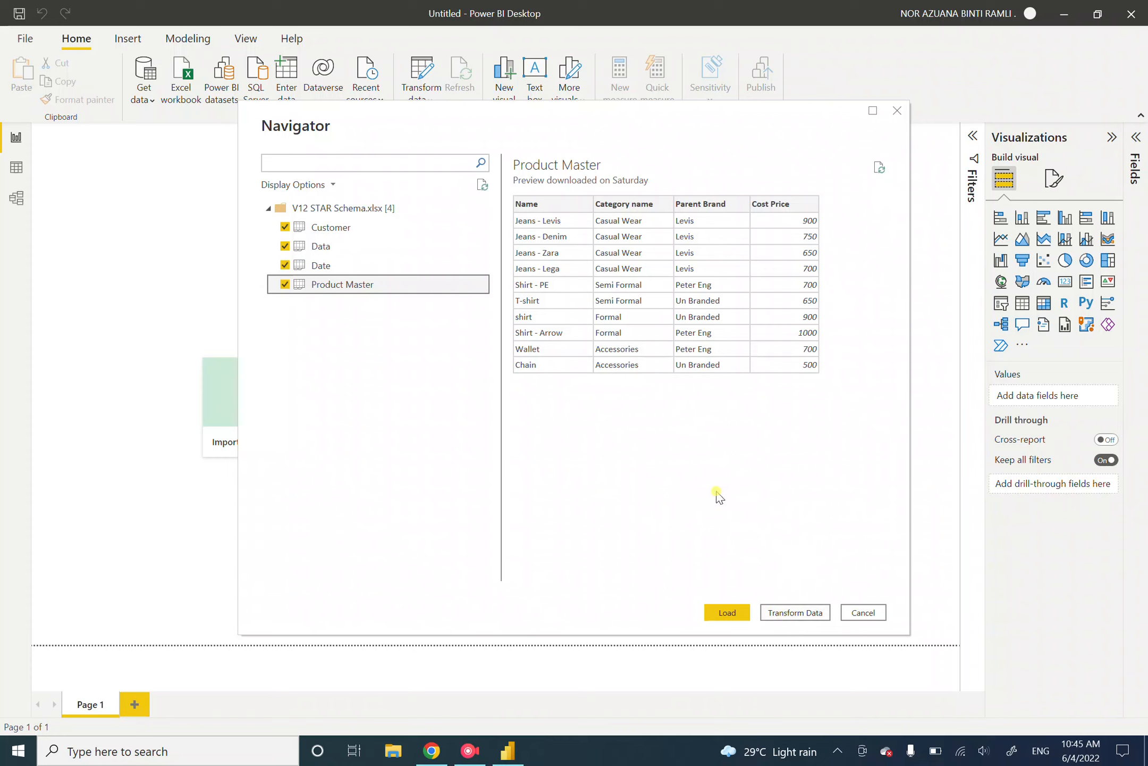
left_click(777, 613)
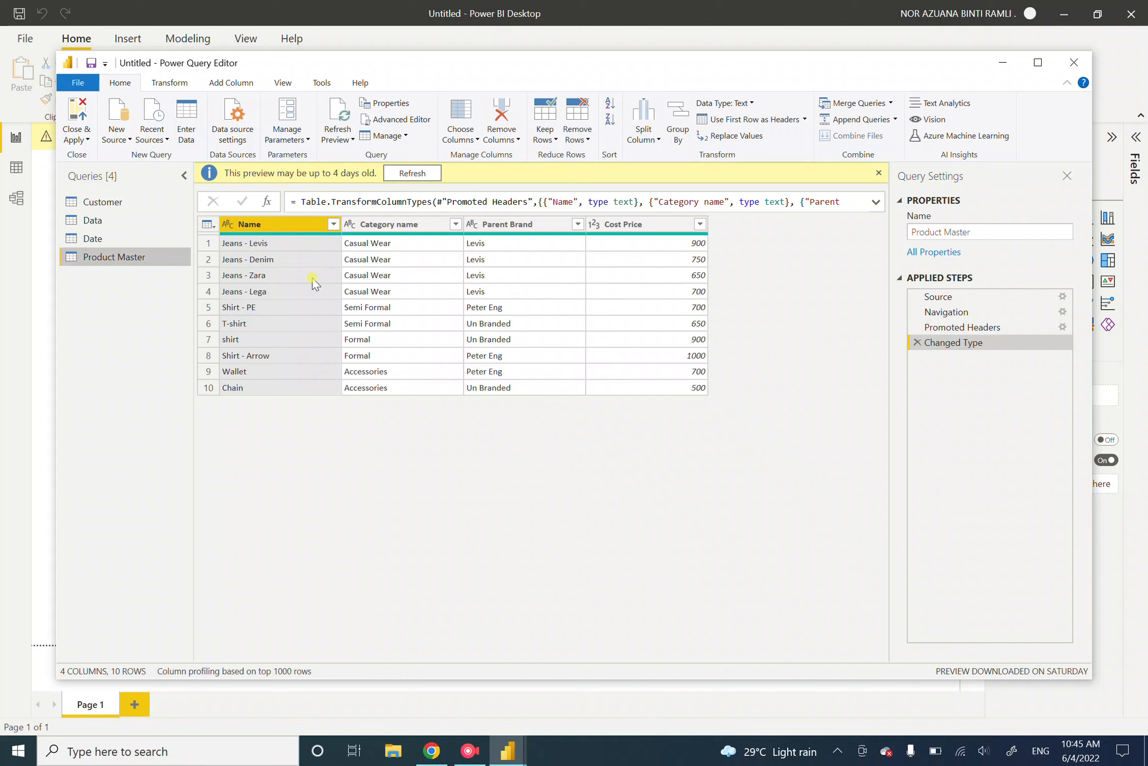
Step: Review the Date, Data and Customer queries, and close the Power Query Editor without applying the changes
left_click(110, 240)
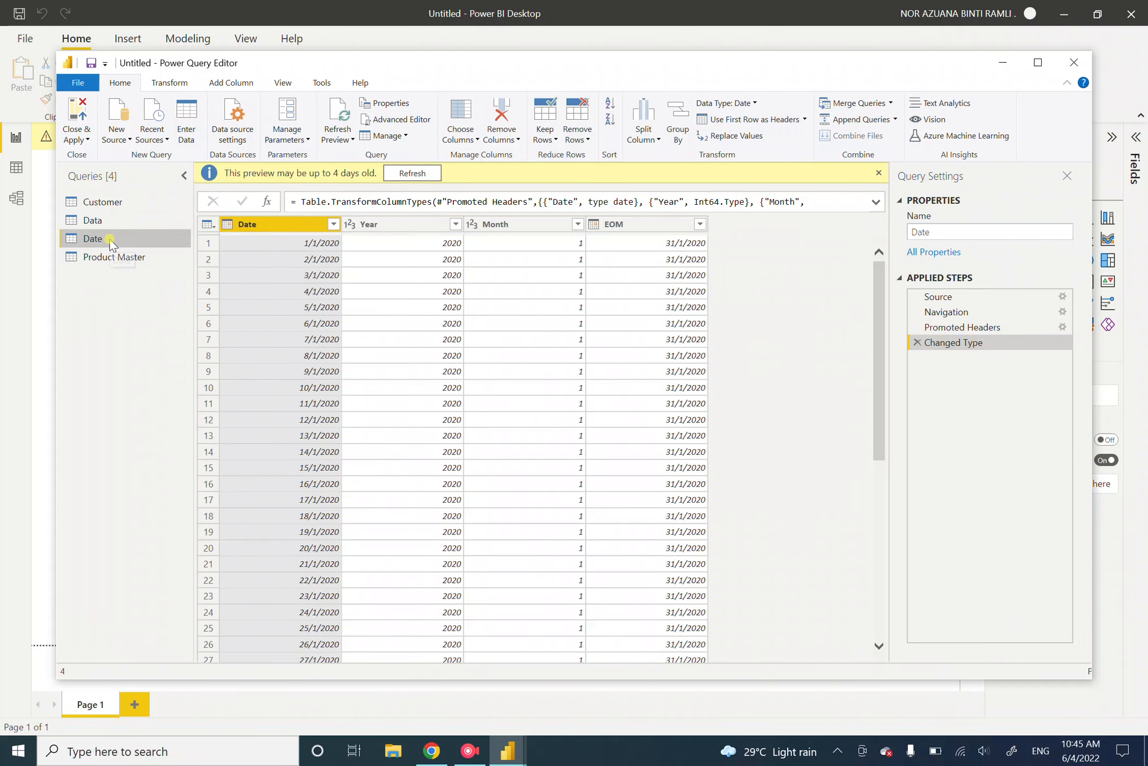
left_click_drag(883, 336, 830, 317)
left_click(94, 222)
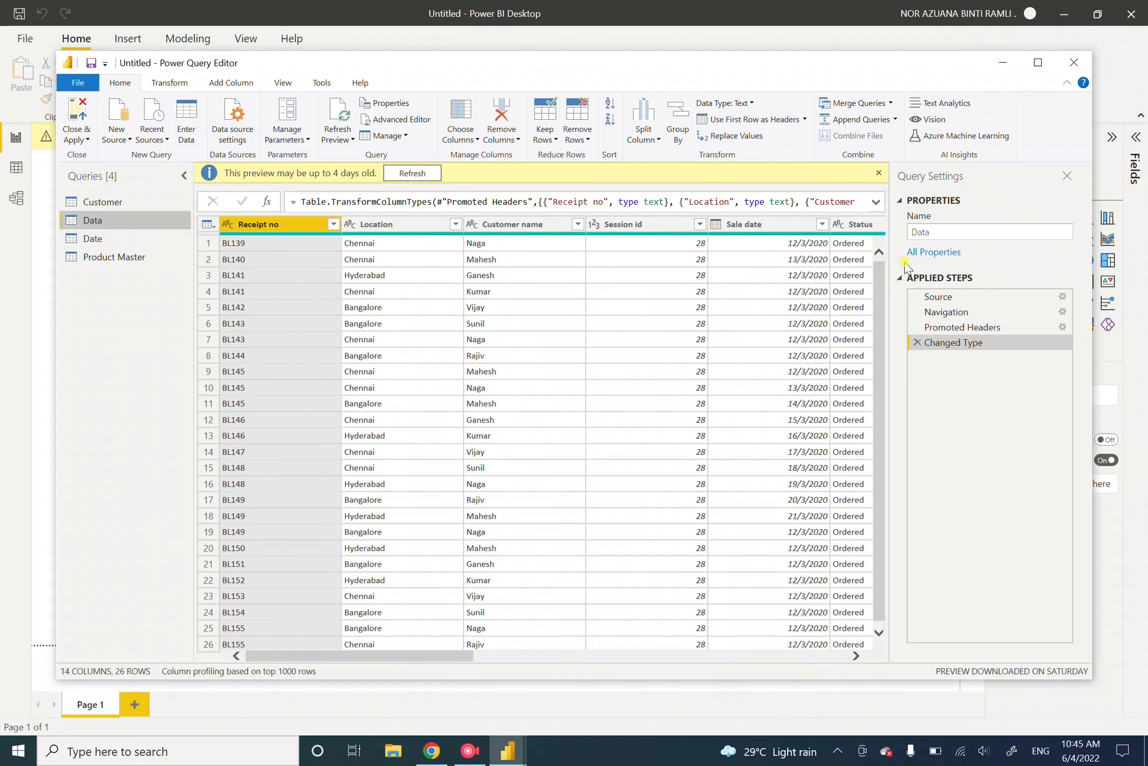
scroll(882, 282, "down", 1)
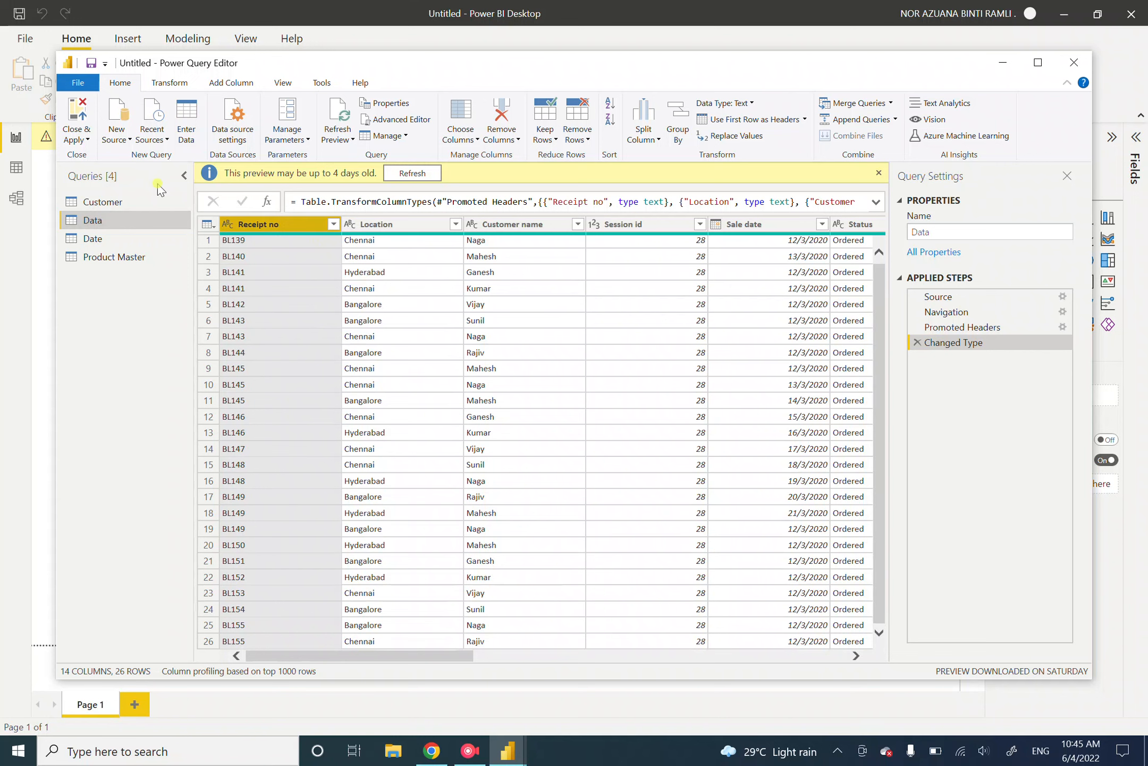
left_click(83, 203)
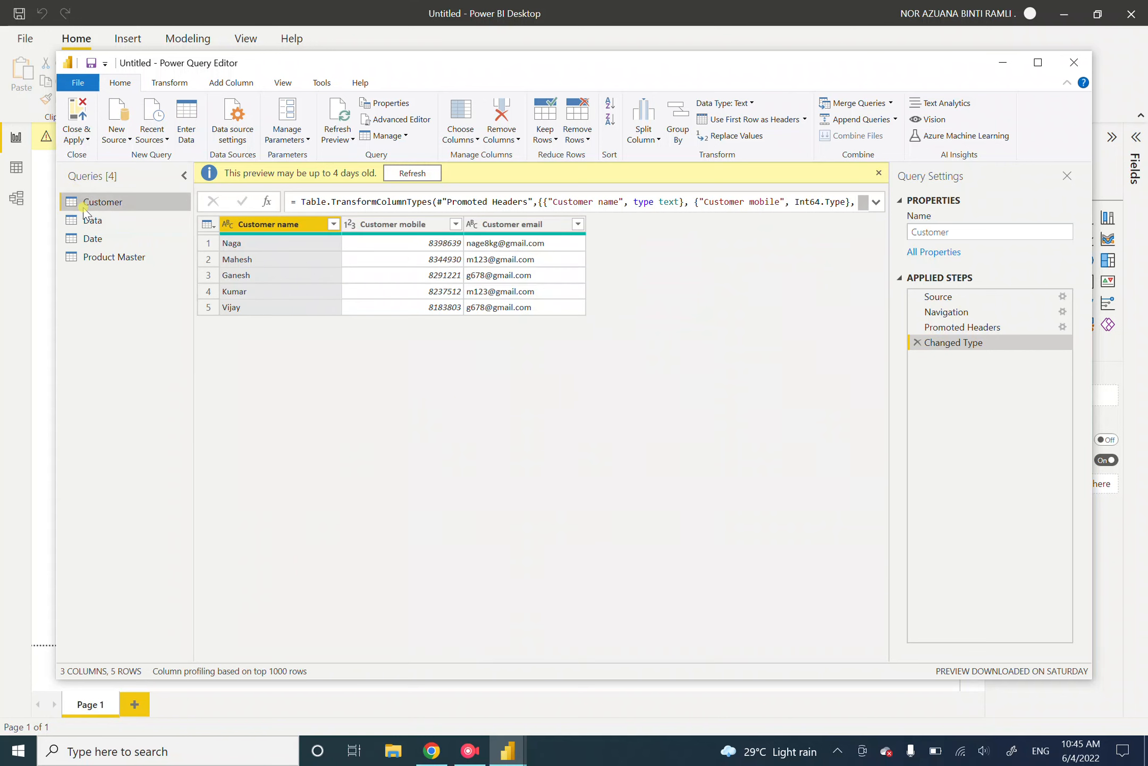
left_click(91, 223)
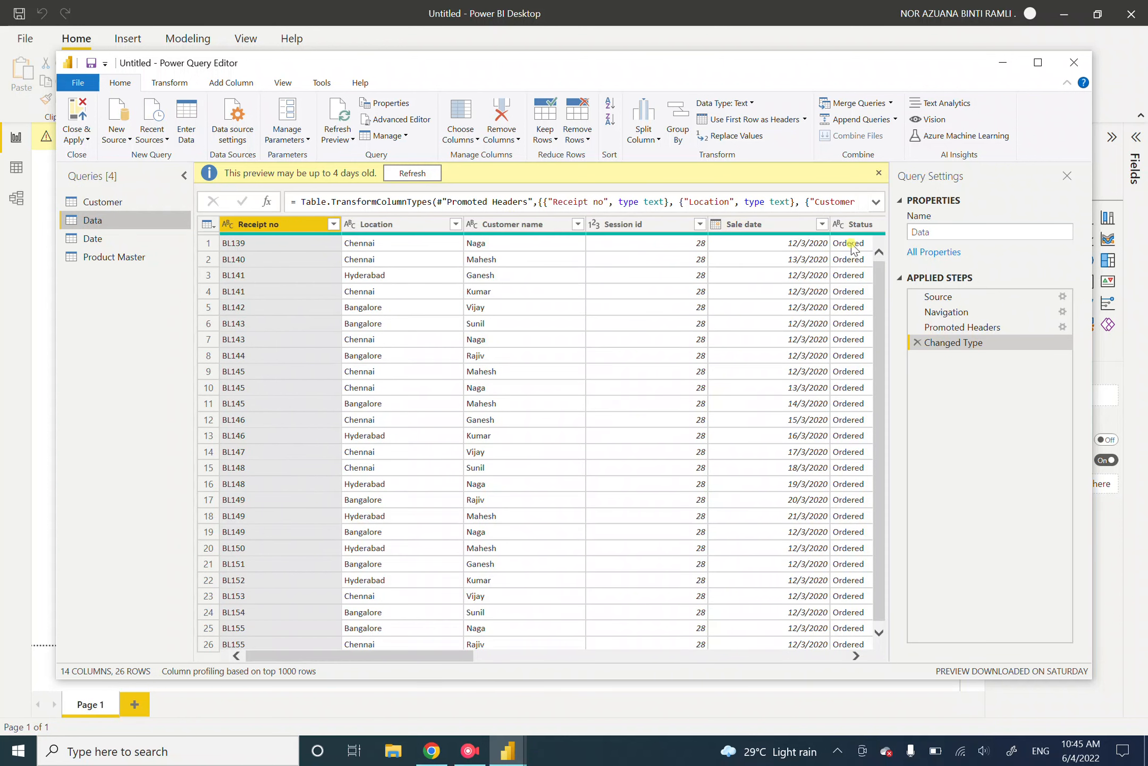
left_click(1074, 62)
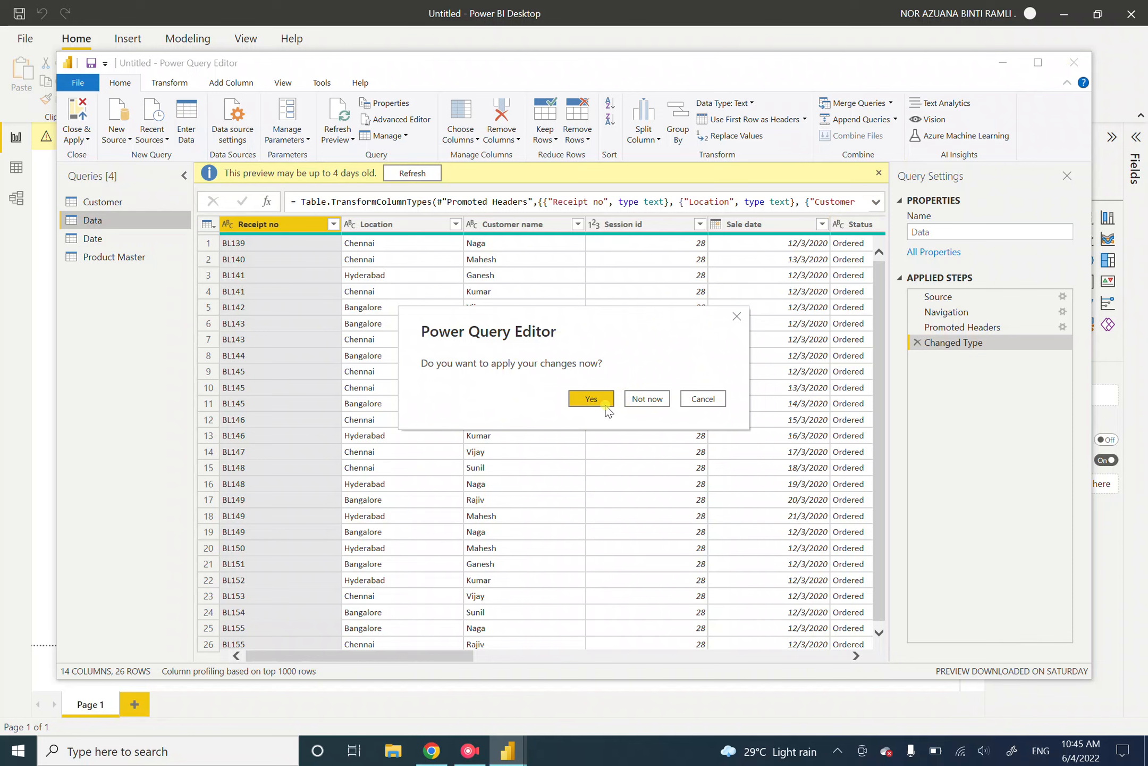
left_click(641, 403)
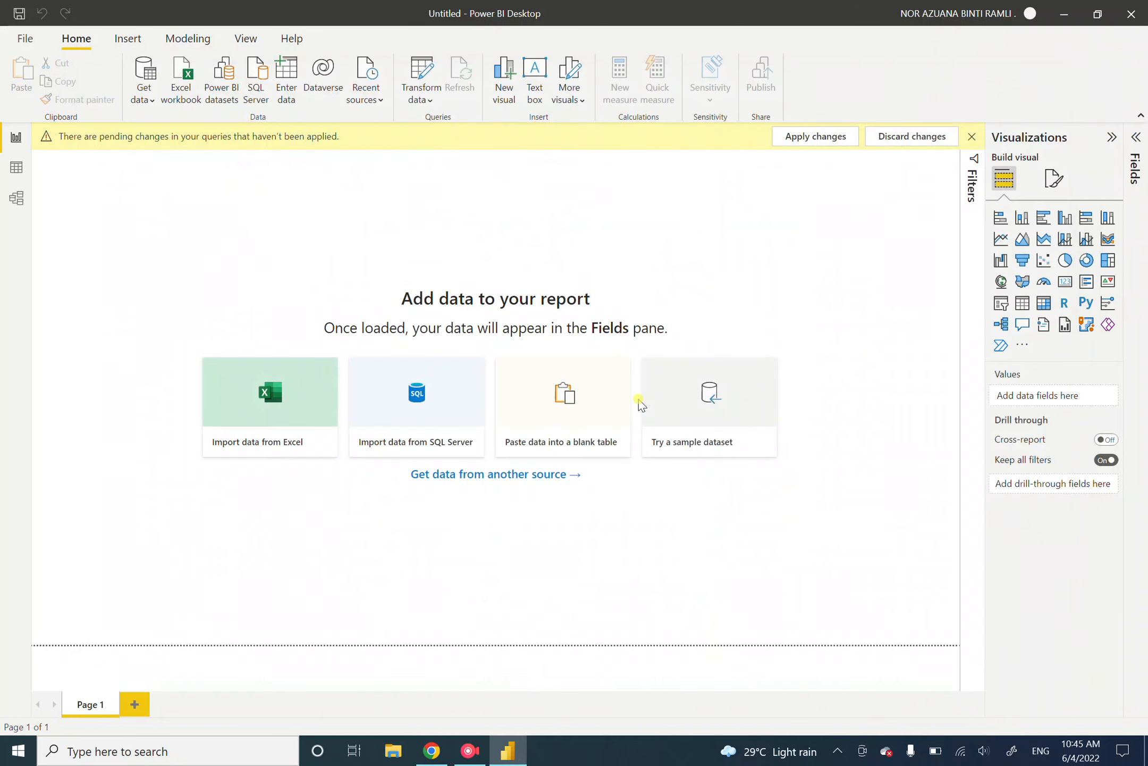
Step: Import data from the V12 STAR Schema Excel workbook again from the blank report page
left_click(270, 407)
left_click(154, 130)
left_click(436, 357)
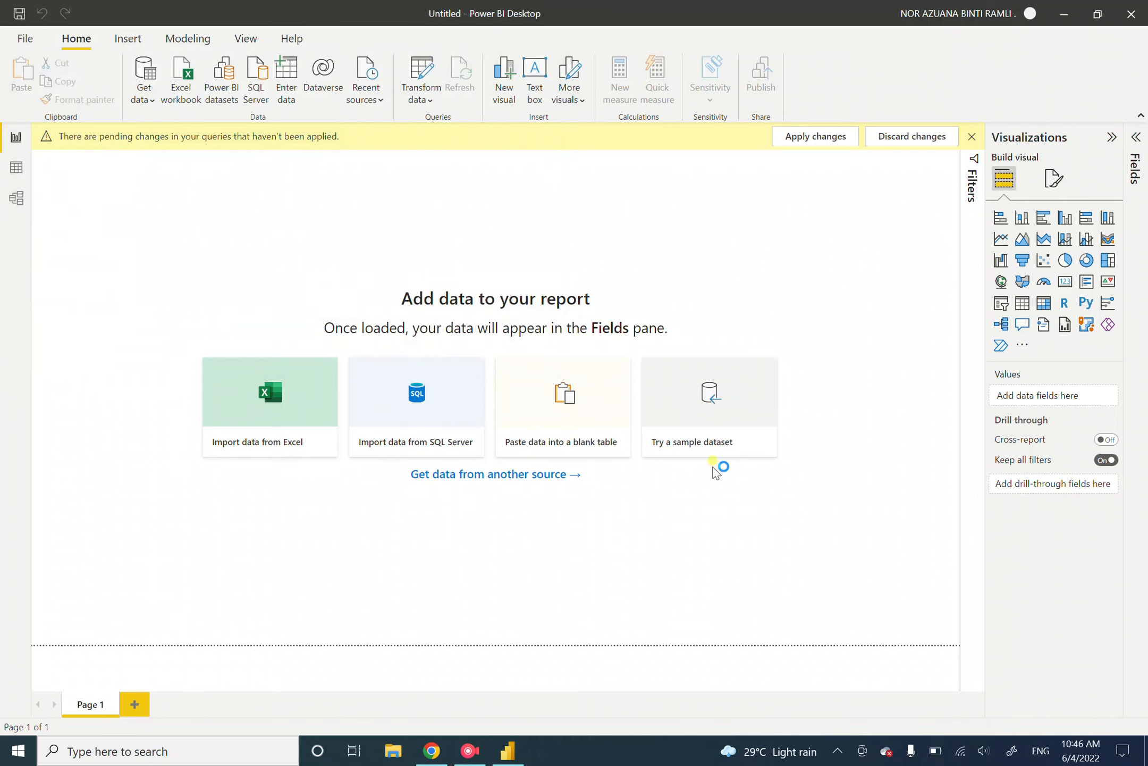
Step: Load the Customer, Data, Date and Product Master tables from the workbook into the report
left_click(298, 229)
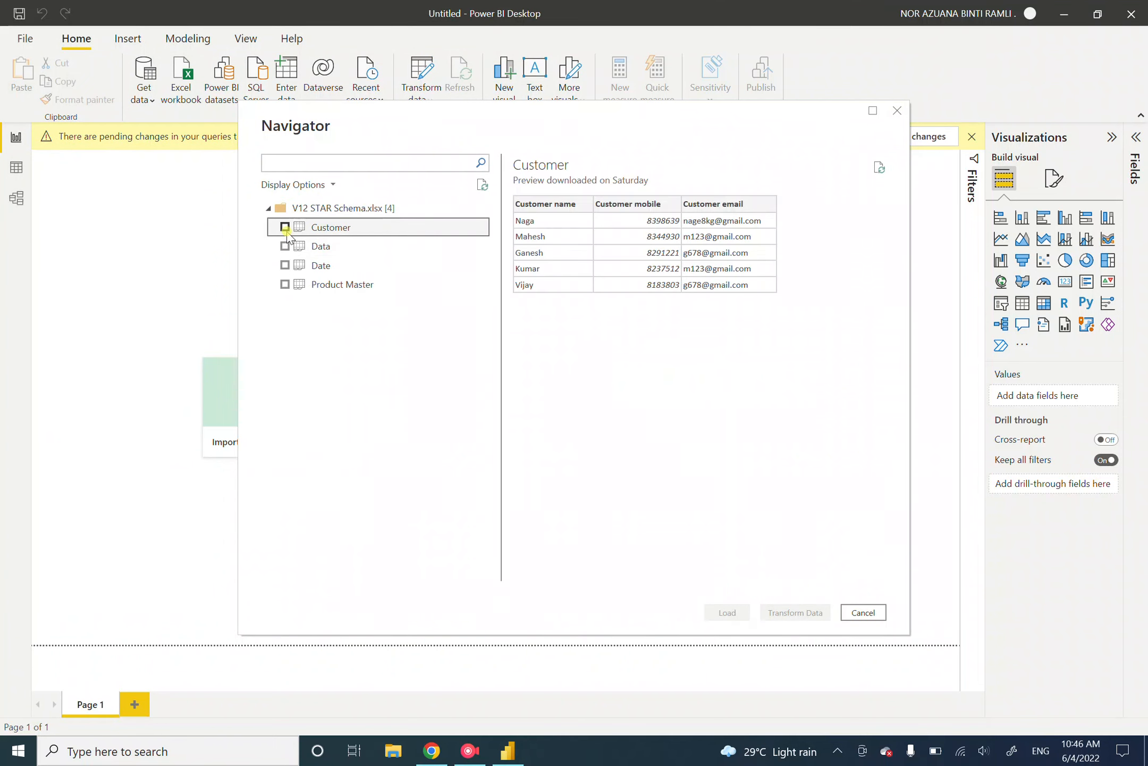
left_click(285, 227)
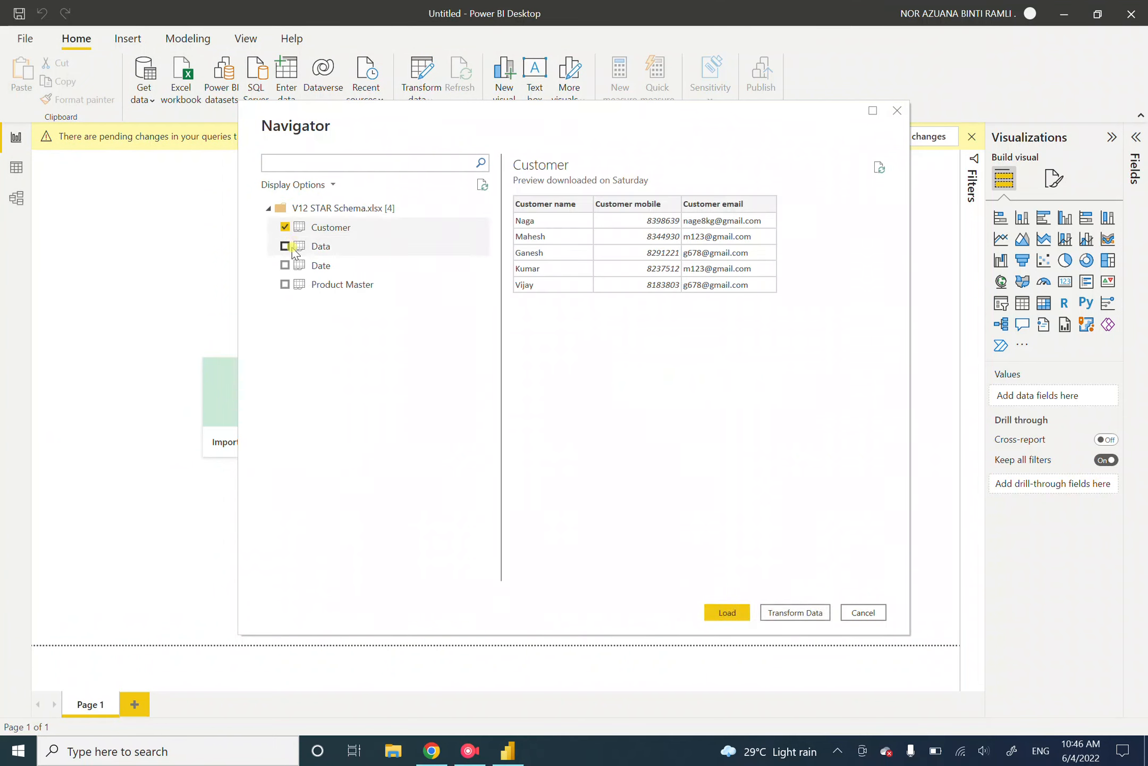
left_click(286, 247)
left_click(285, 265)
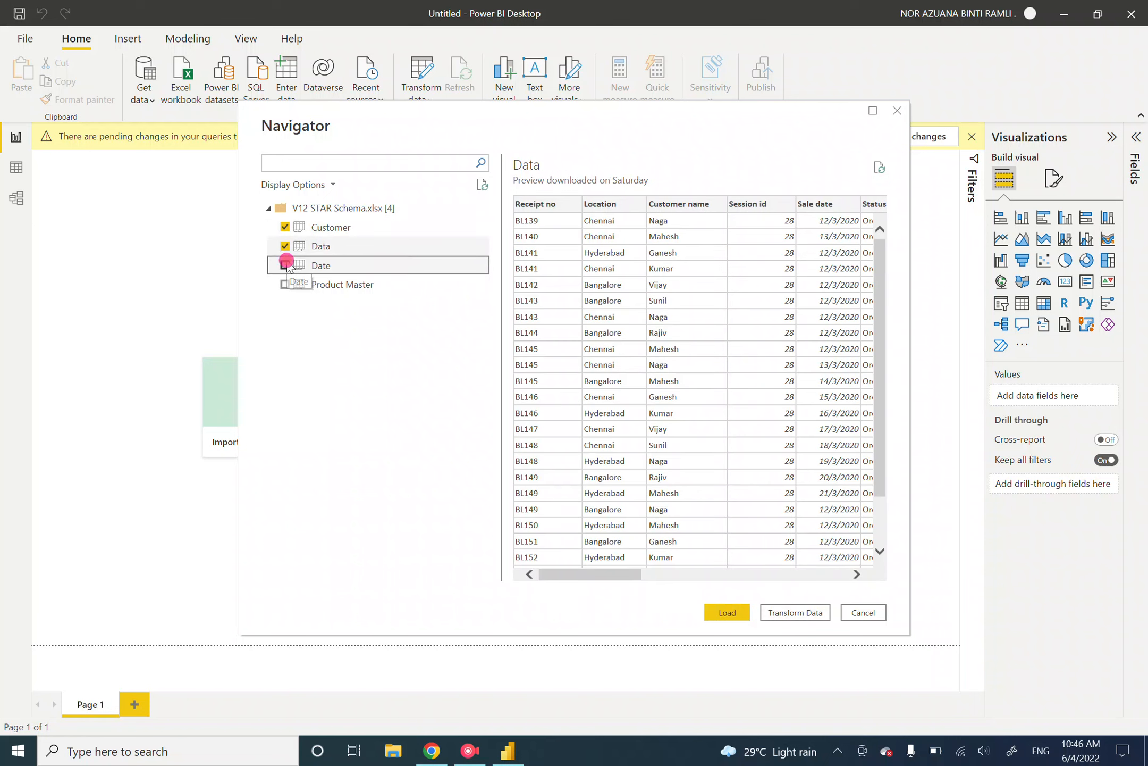
left_click(286, 284)
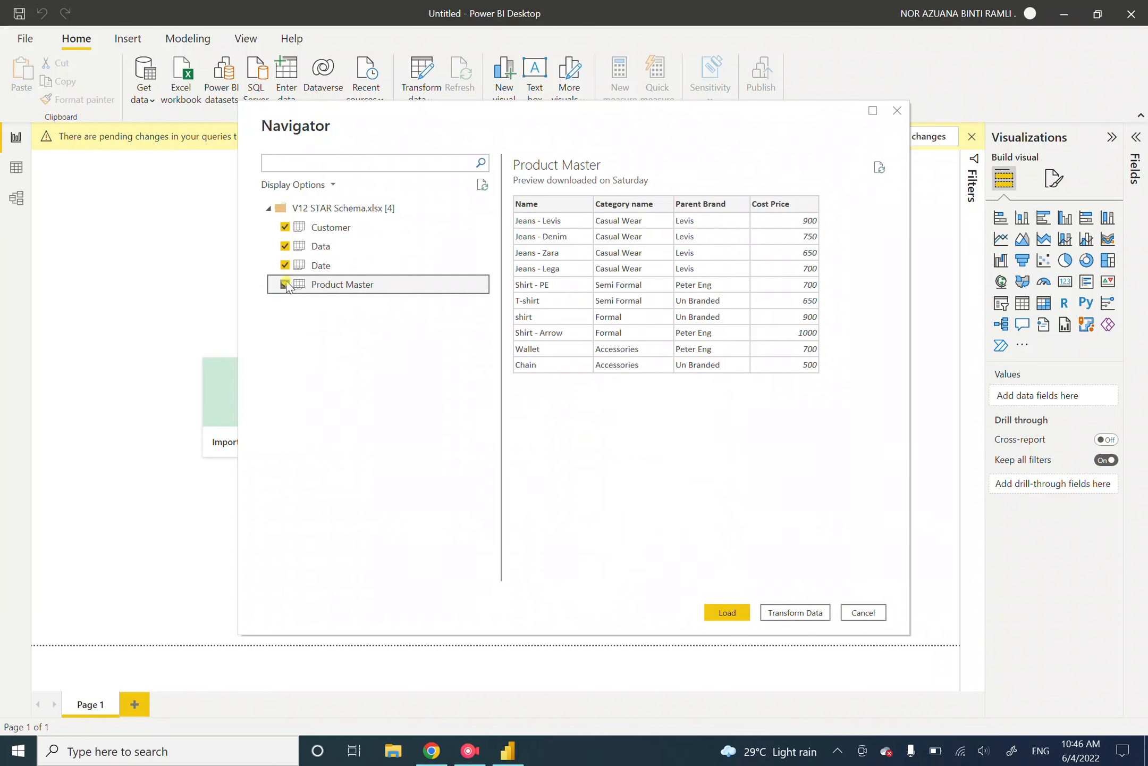
left_click(727, 616)
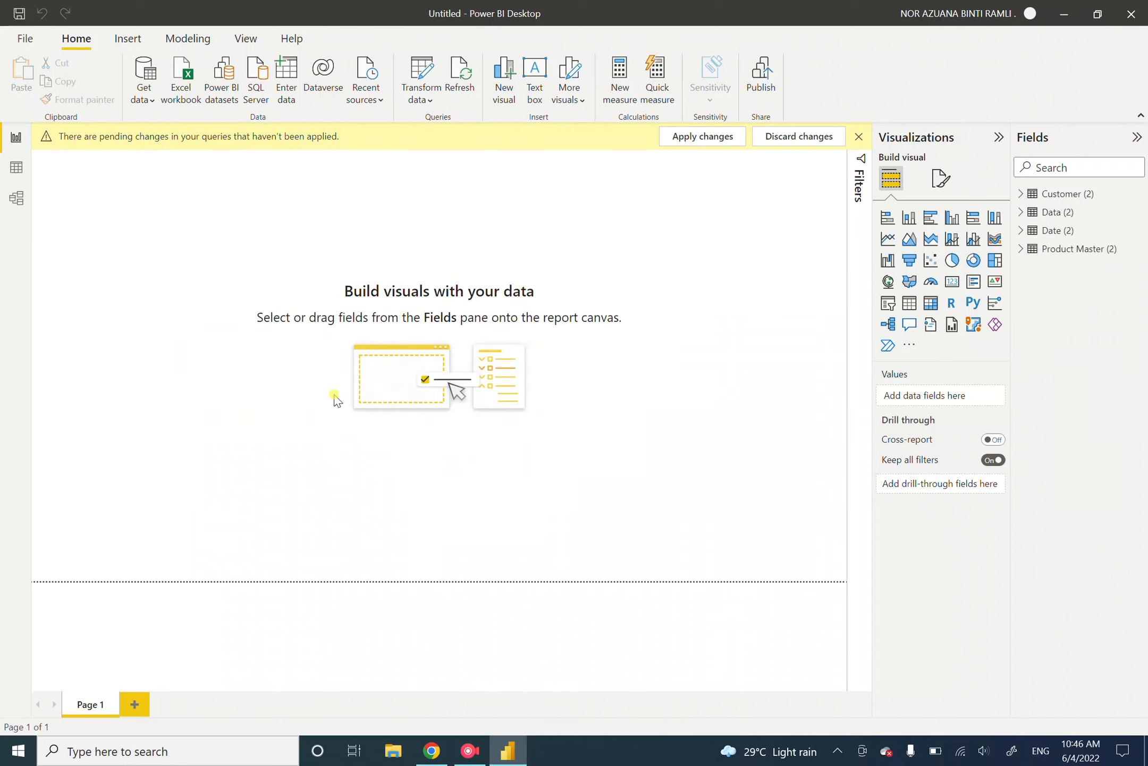
Step: Show the Model view with the Visualizations and Properties panes collapsed, and move the Date (2) table closer to Data (2)
left_click(998, 139)
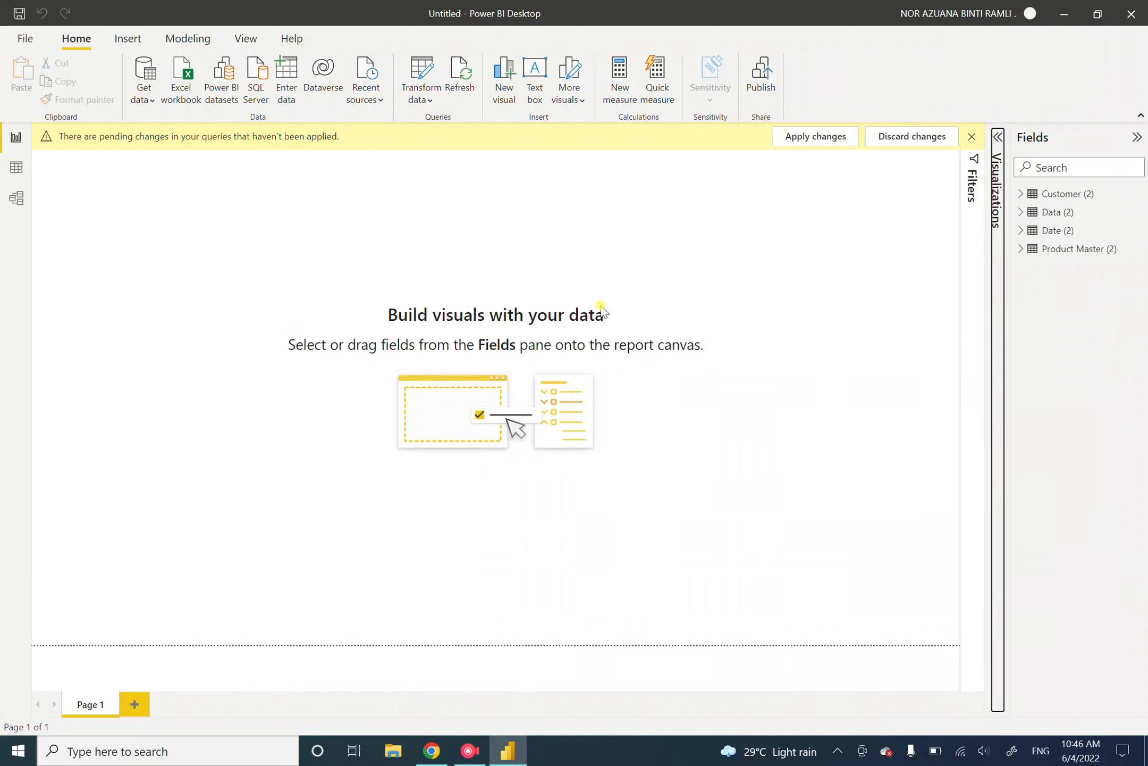
left_click(16, 206)
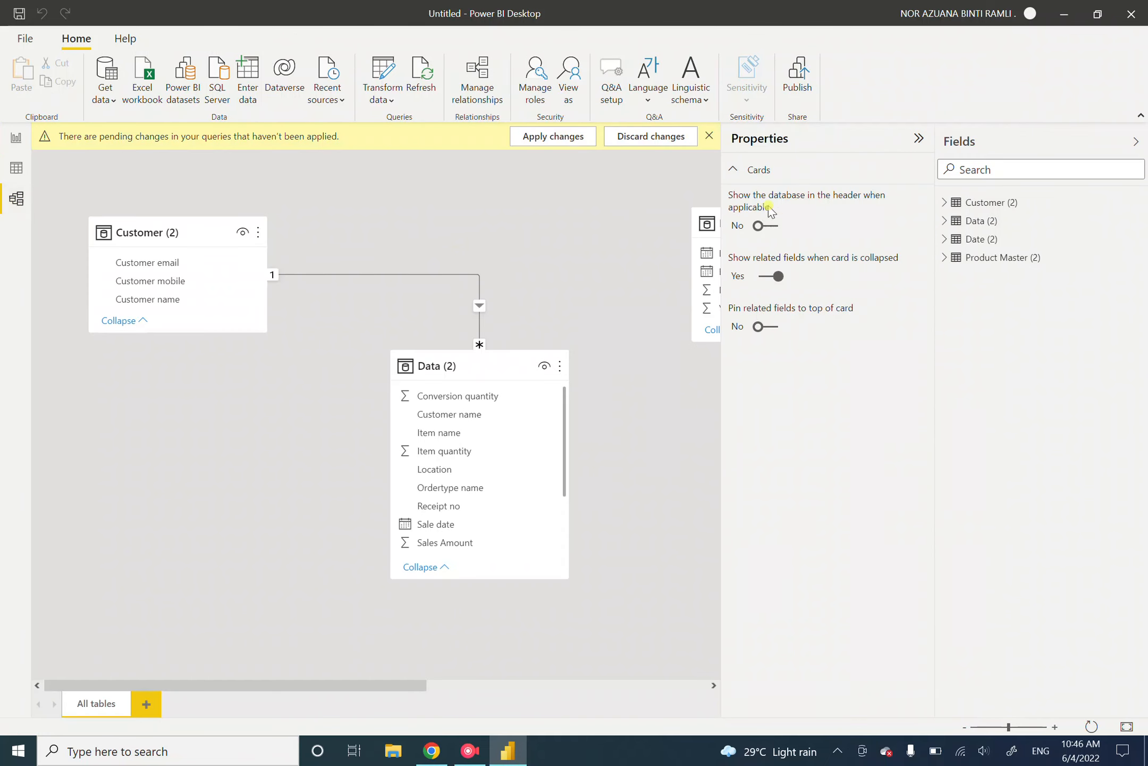
left_click(918, 138)
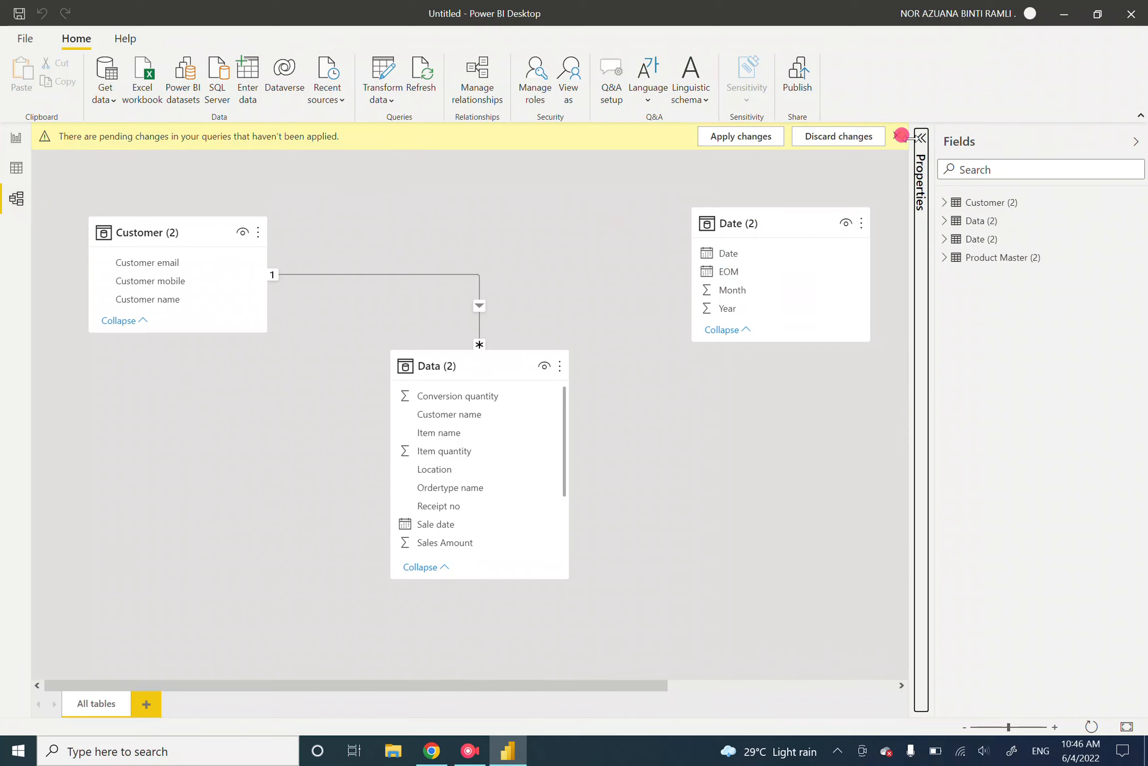
left_click_drag(794, 226, 661, 205)
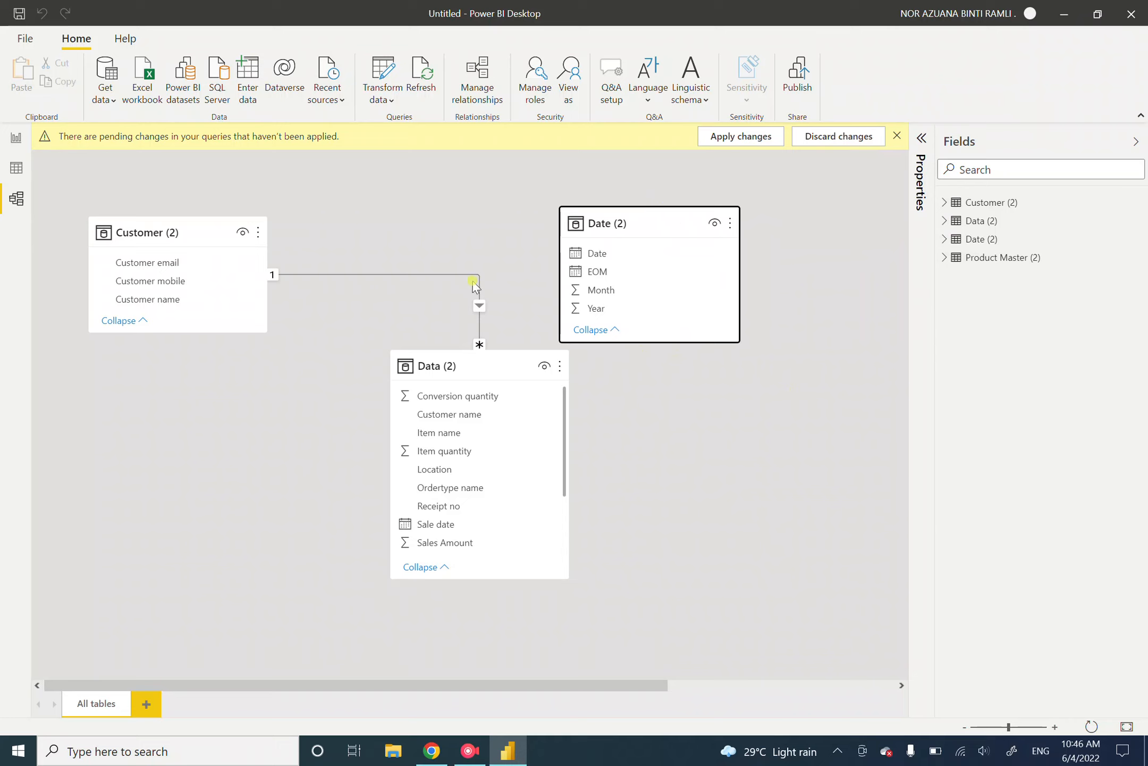
Step: Delete the relationship between the Customer (2) and Data (2) tables
left_click(411, 275)
right_click(410, 274)
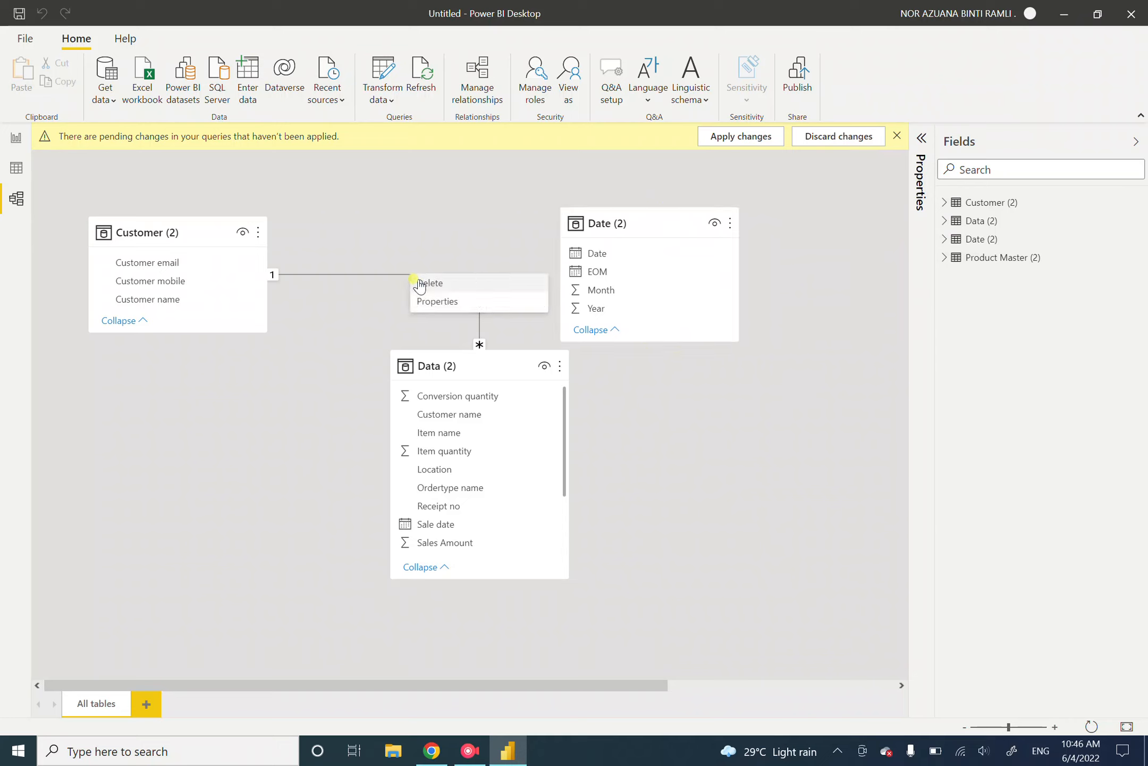
left_click(420, 284)
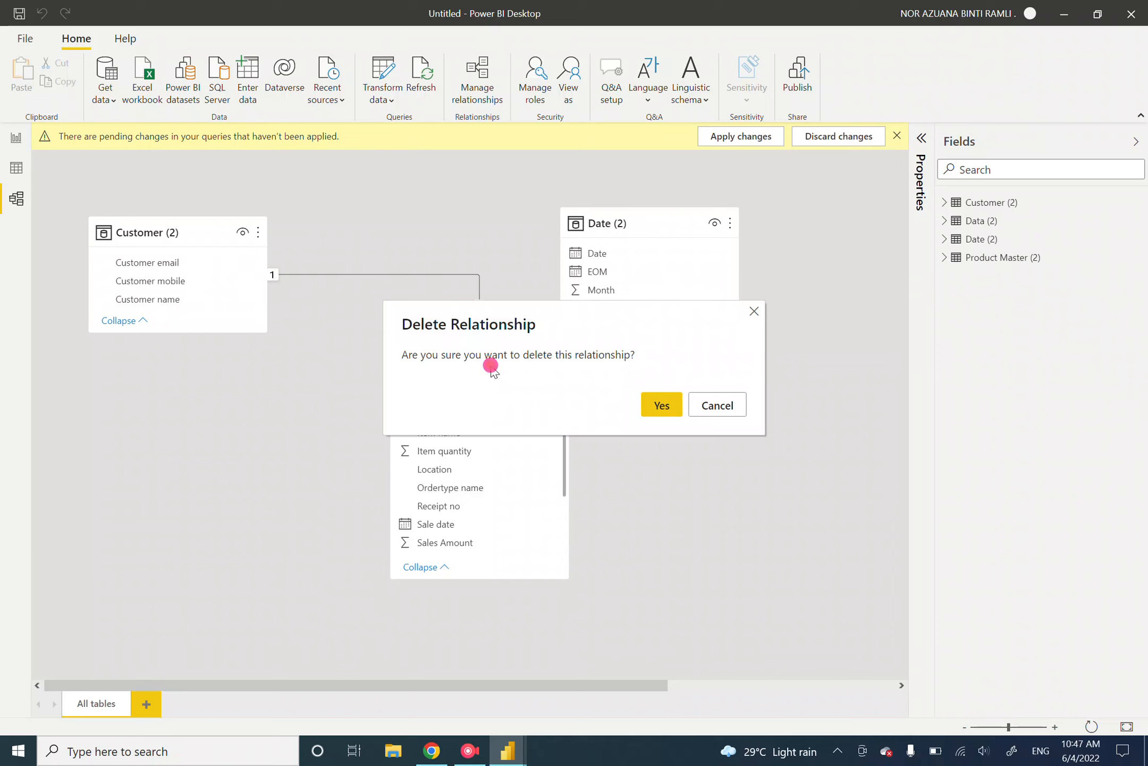
left_click(662, 406)
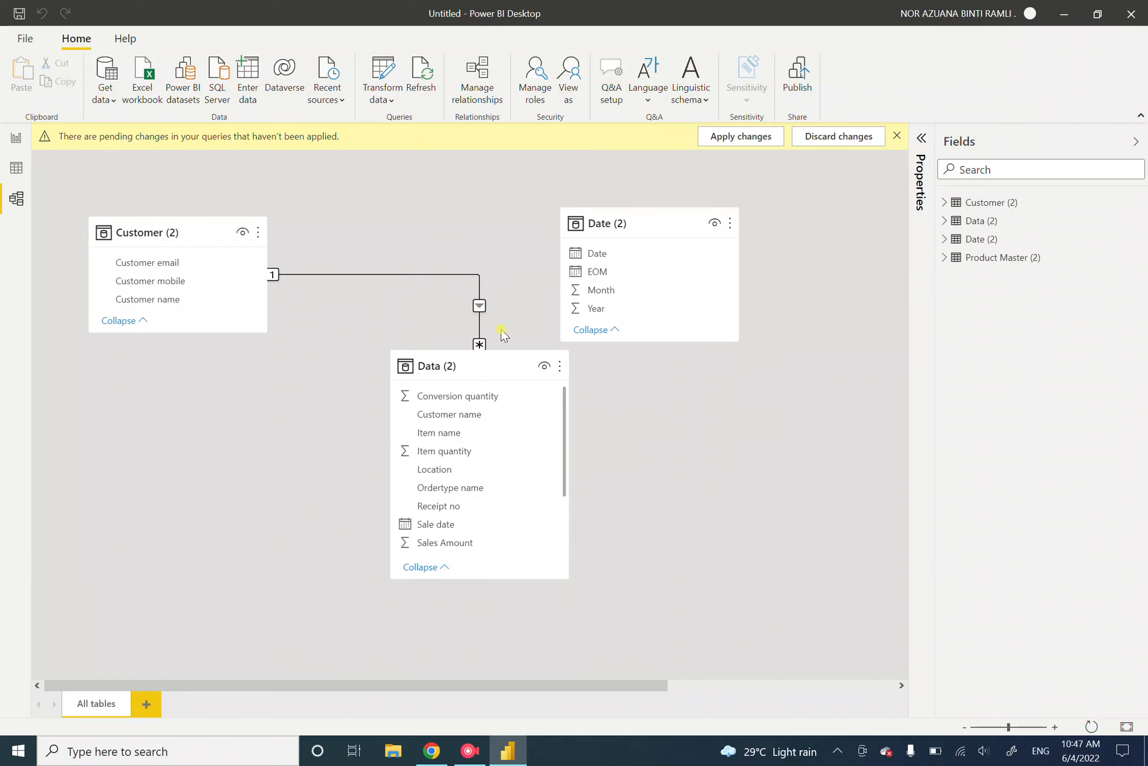
Step: Arrange the model diagram with Data (2) below Customer (2), Date (2) beside Customer (2), and Product Master (2) beside Data (2)
left_click_drag(485, 362, 185, 371)
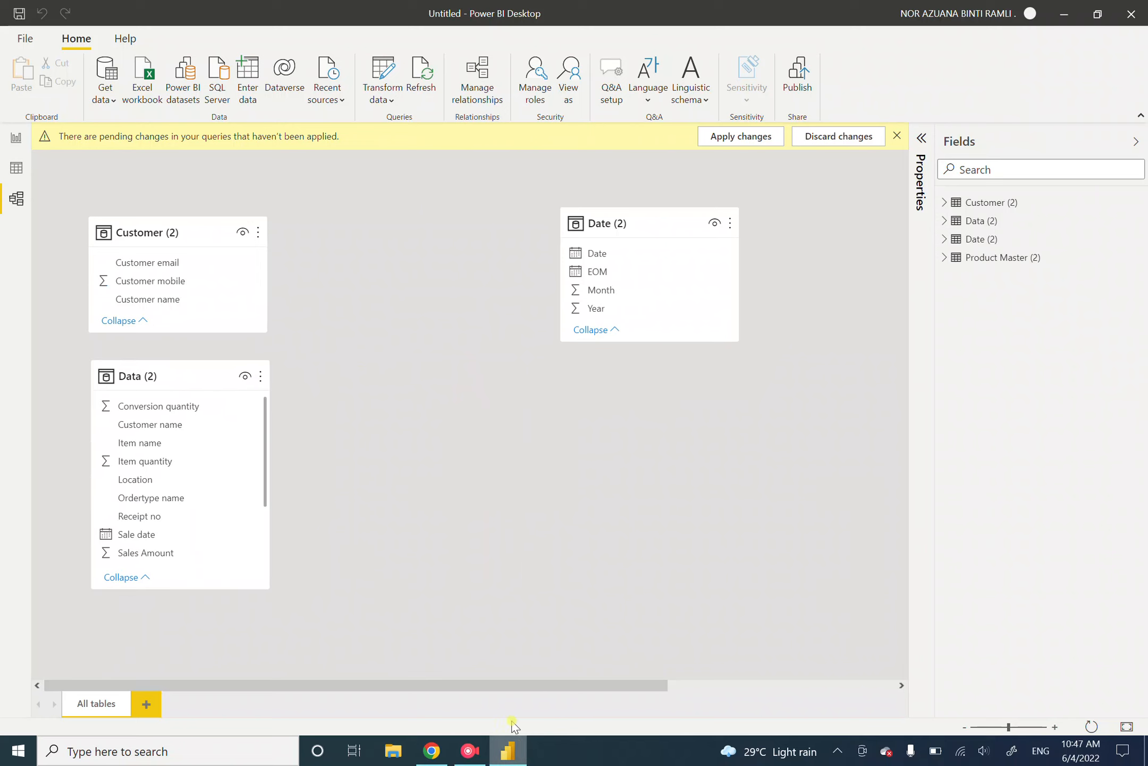
left_click_drag(513, 685, 657, 689)
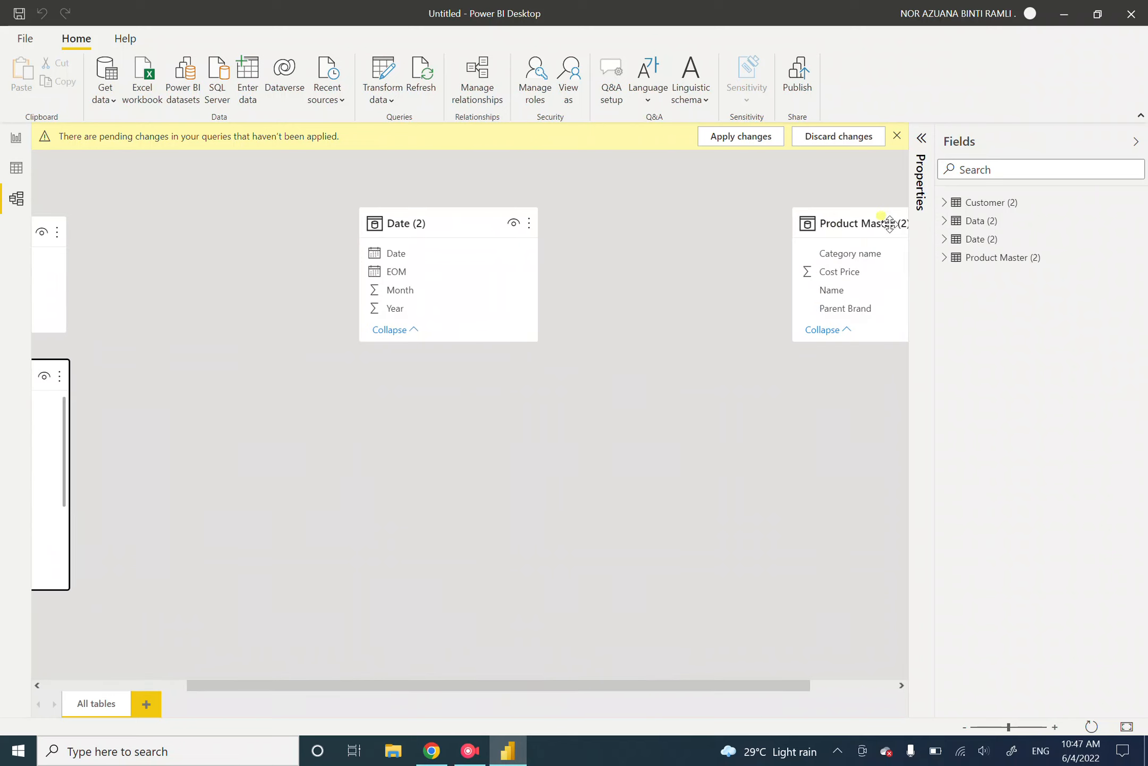
left_click_drag(871, 223, 350, 443)
left_click(646, 223)
left_click_drag(647, 225, 369, 227)
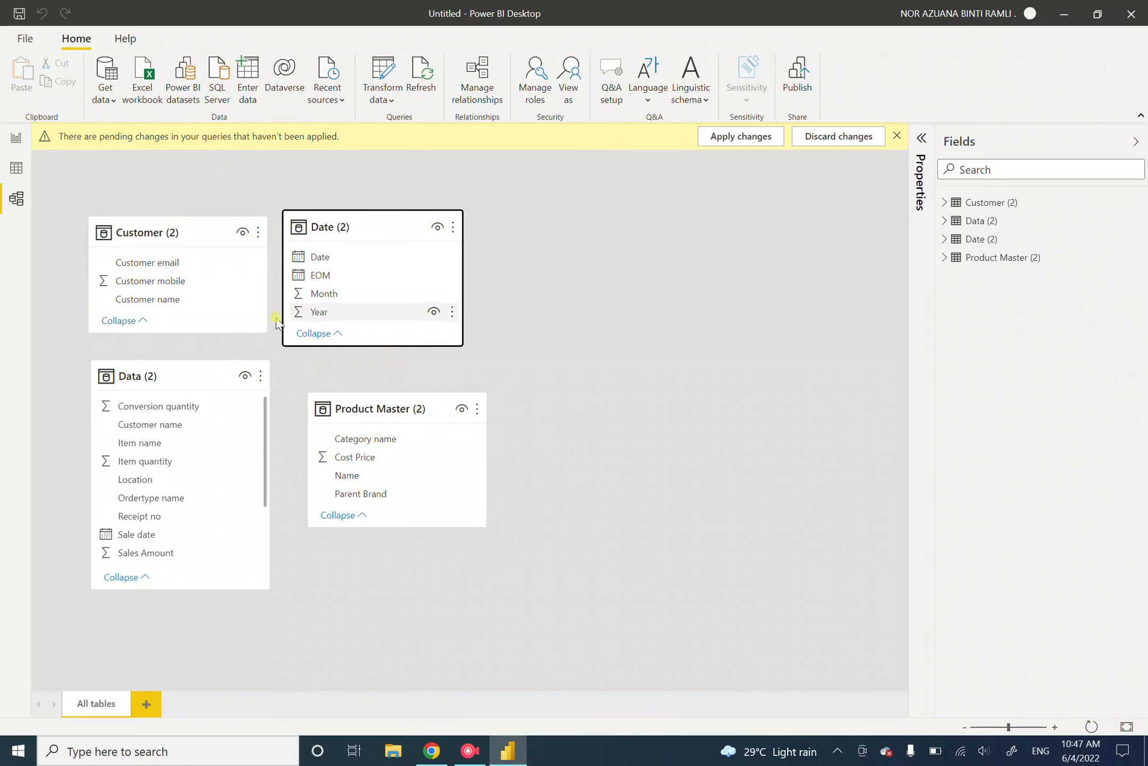
Step: Create an active many-to-one relationship from Customer name in Data (2) to Customer name in Customer (2), with single cross filter direction
left_click(485, 96)
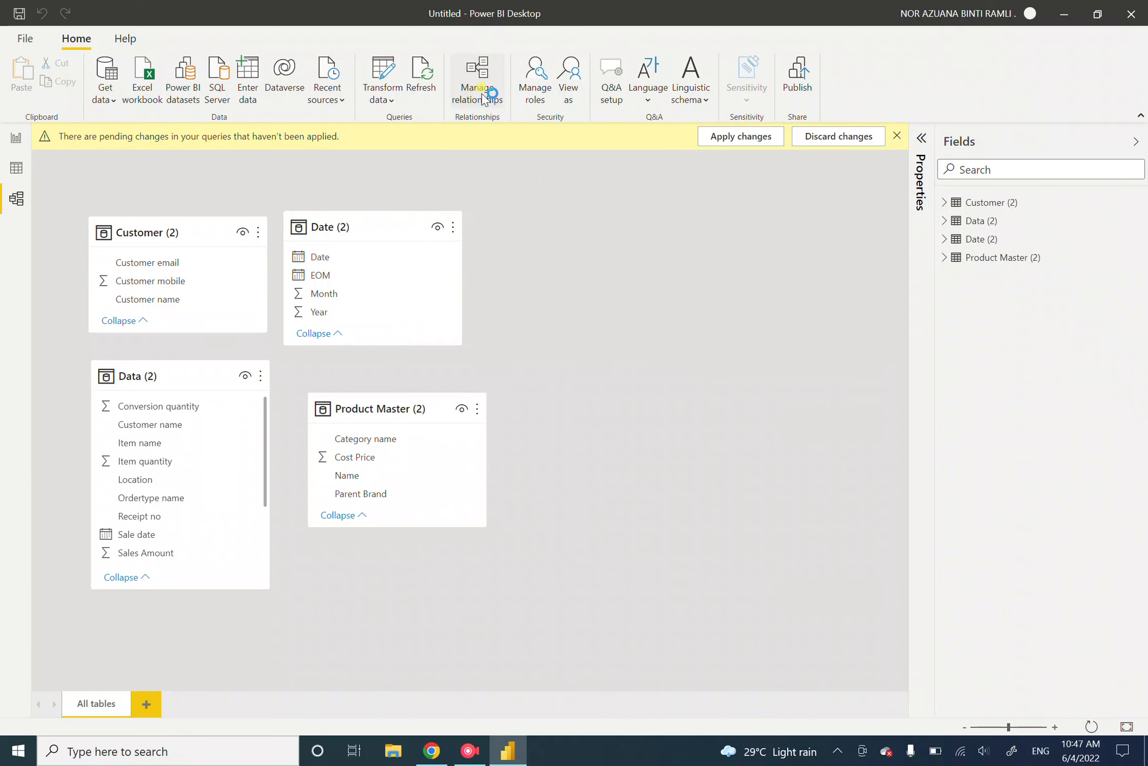
left_click_drag(538, 174, 781, 160)
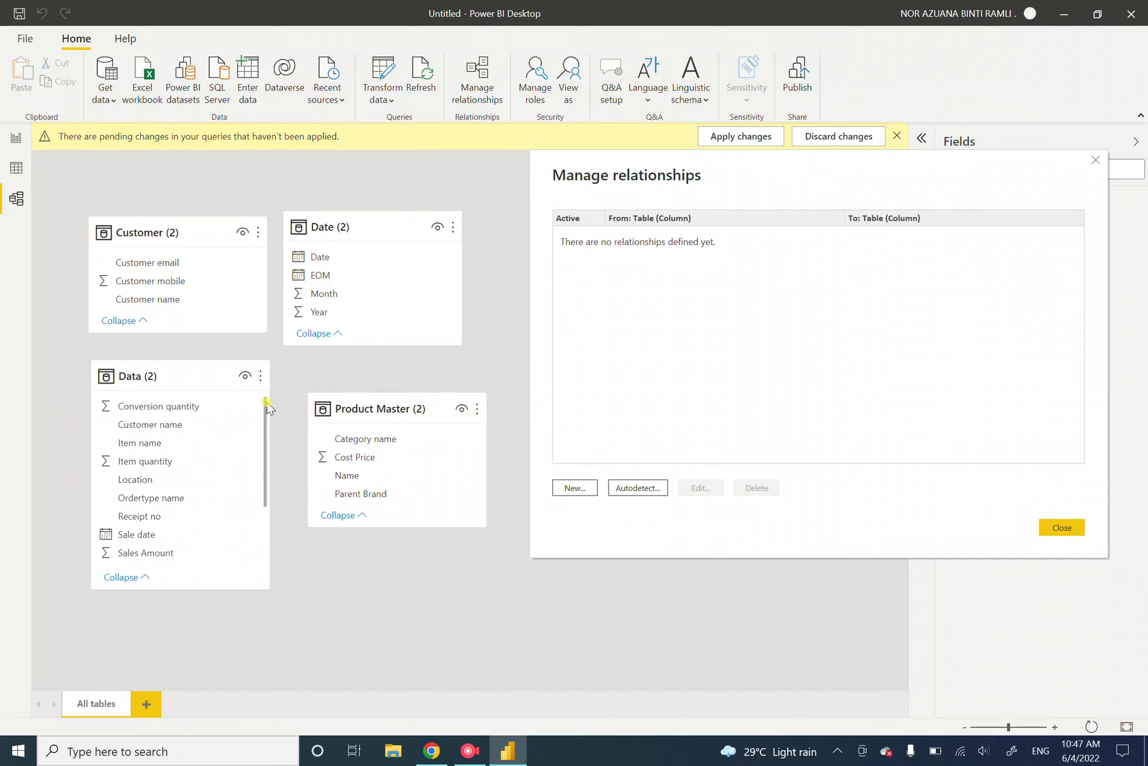
left_click(570, 489)
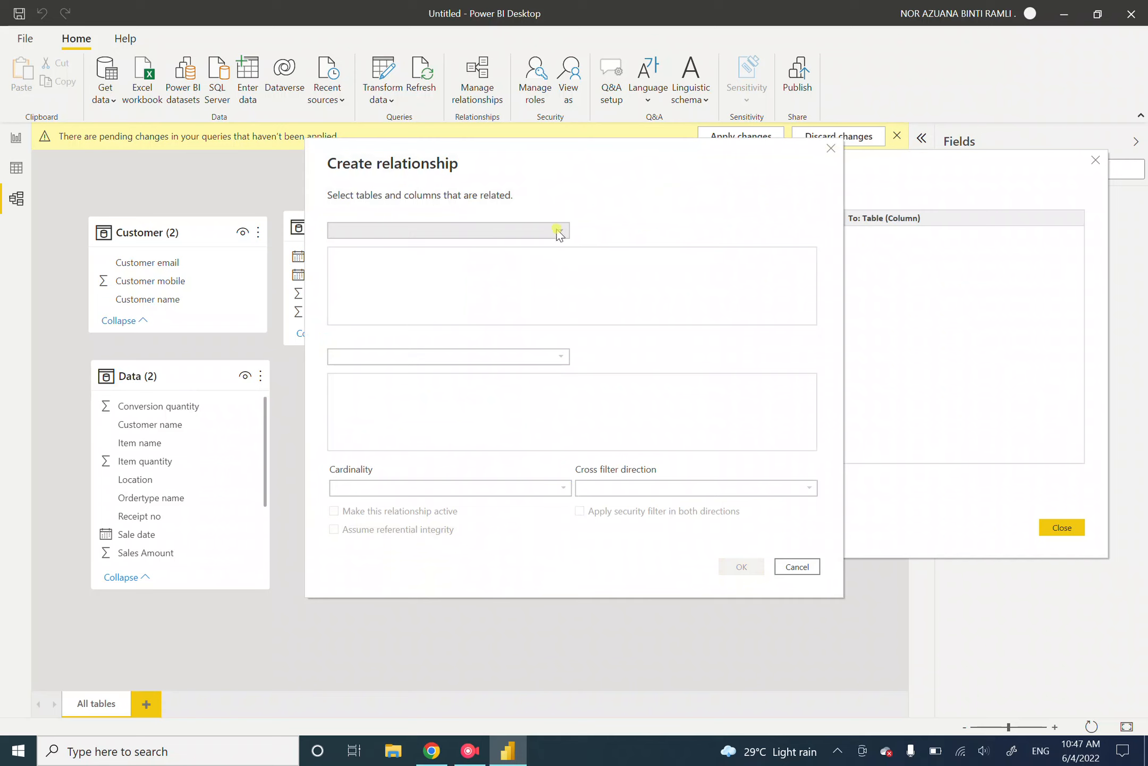
left_click(558, 230)
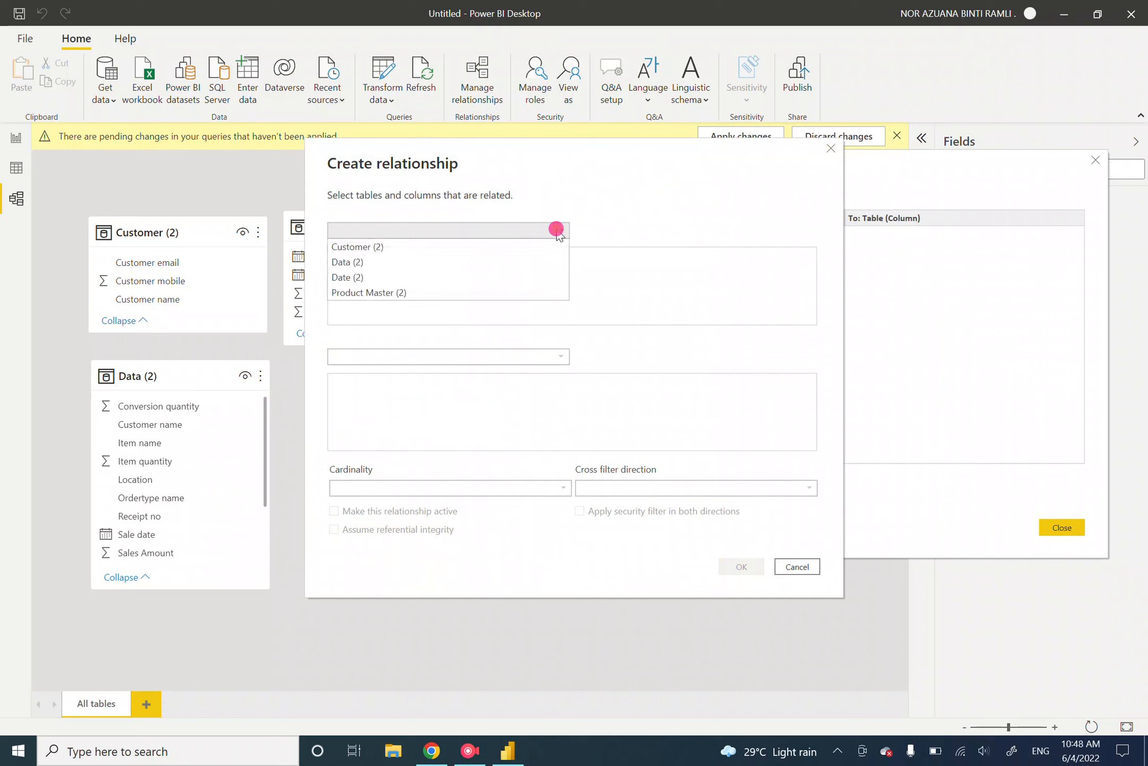
left_click(505, 261)
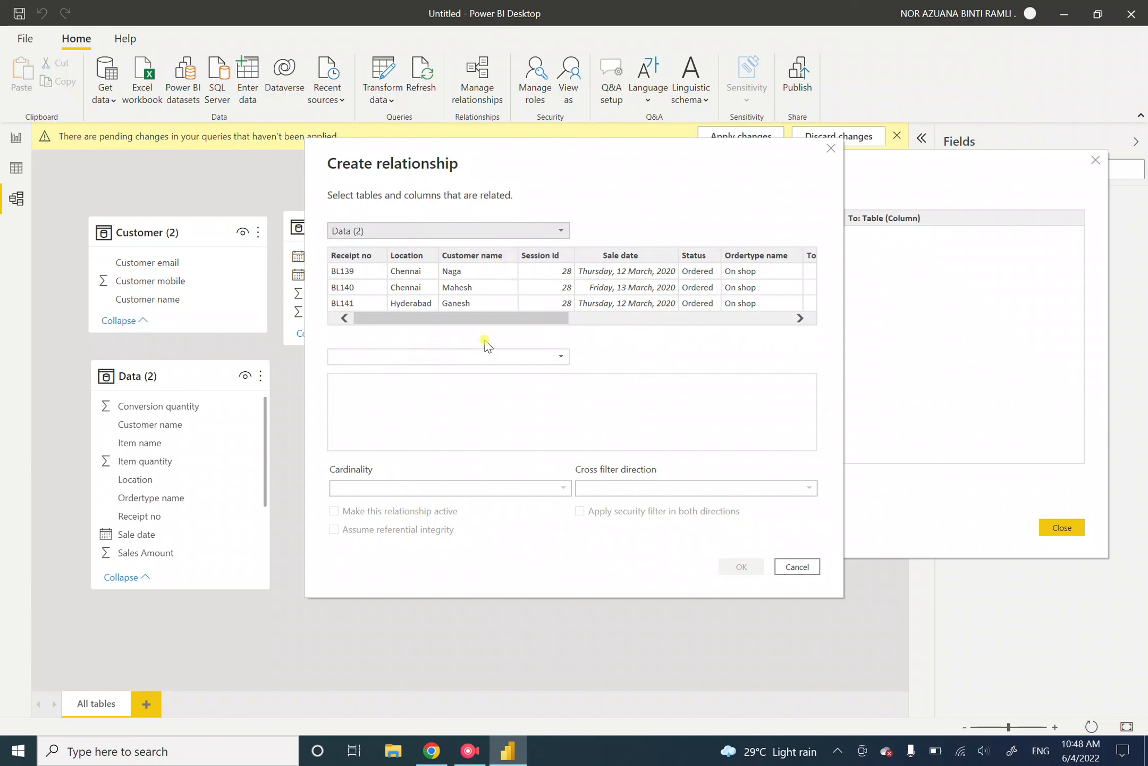
left_click(484, 359)
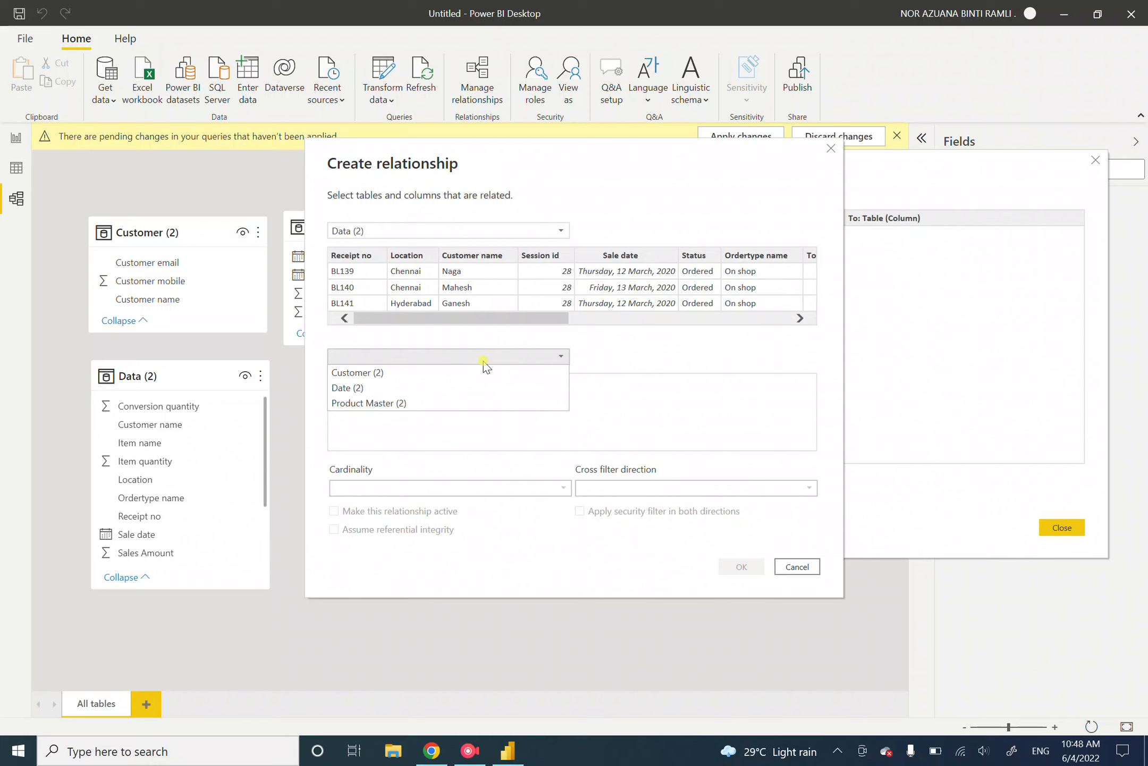
left_click(456, 372)
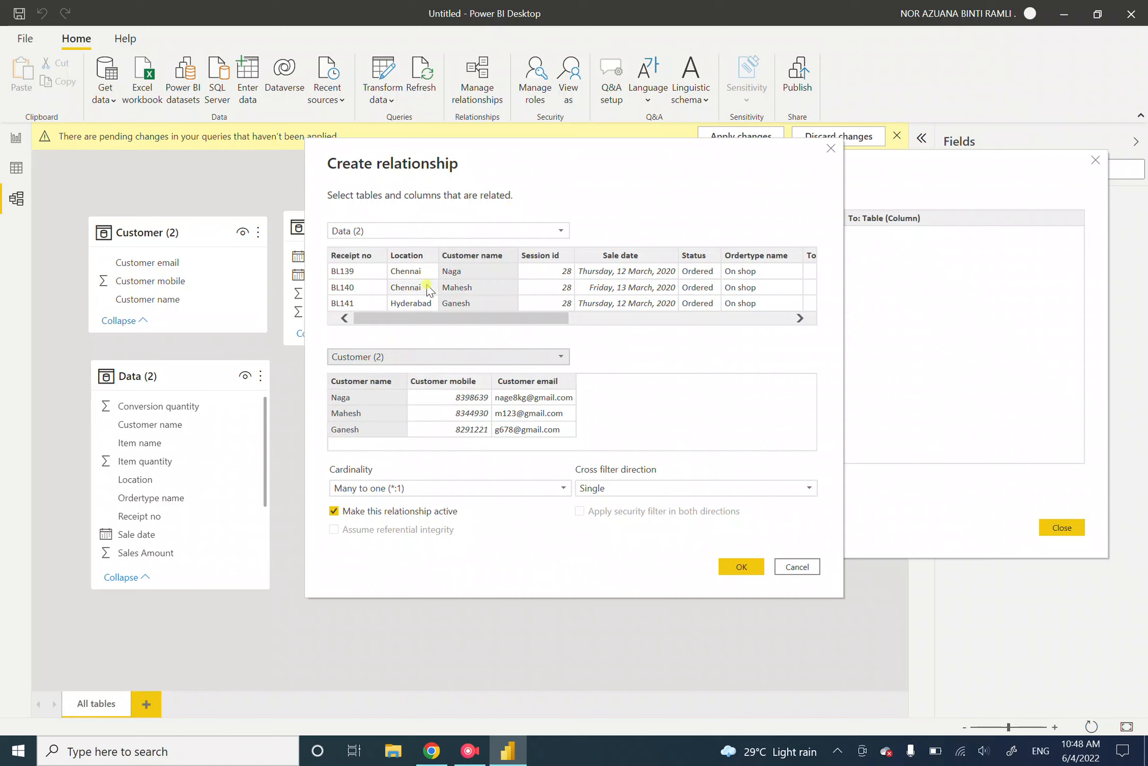
left_click_drag(477, 321, 372, 304)
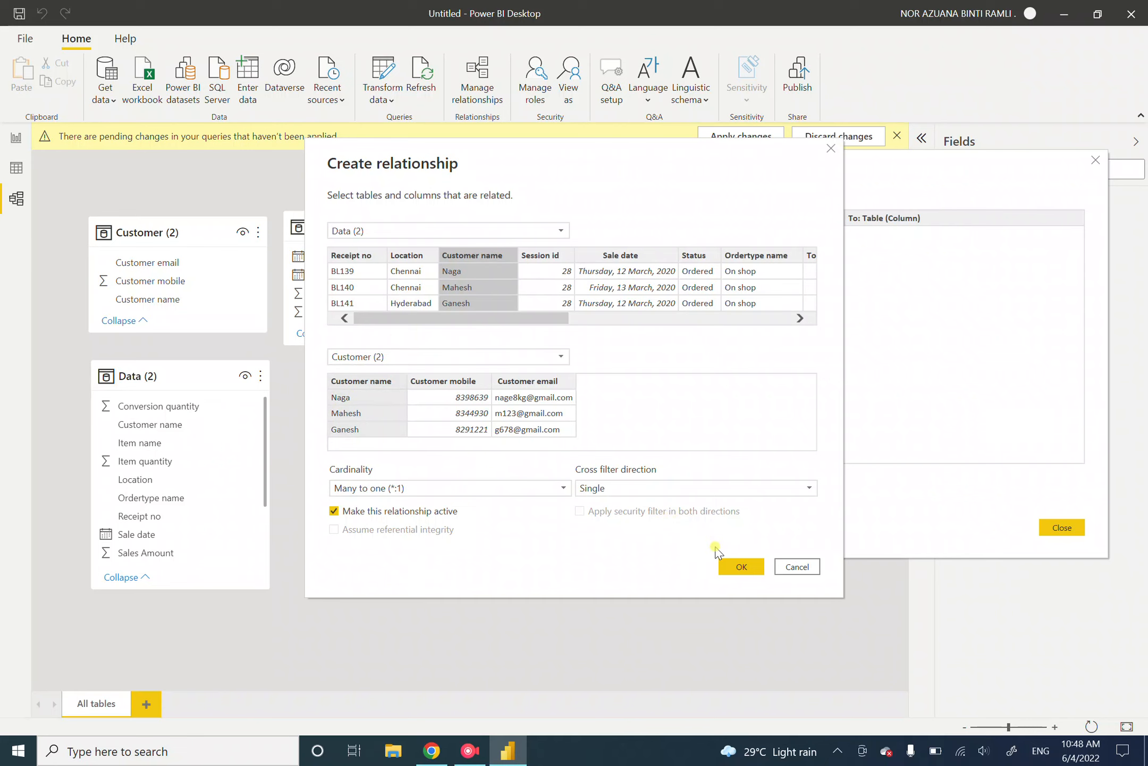
left_click(741, 567)
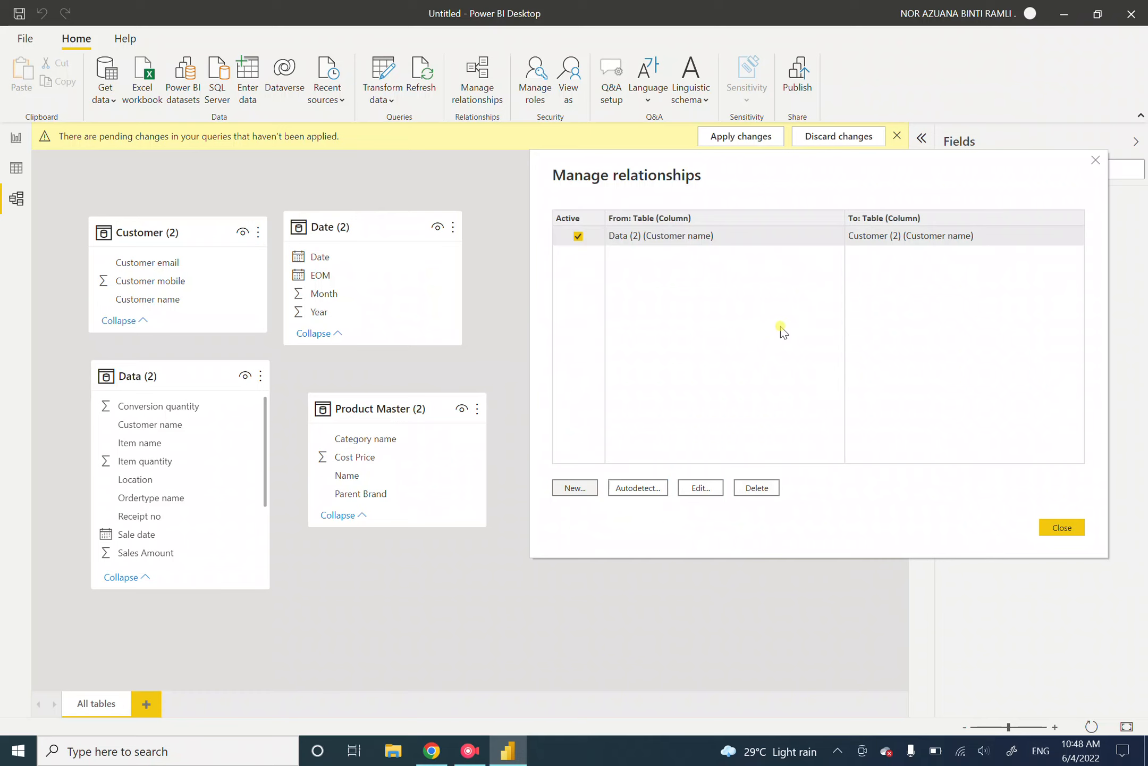
left_click(1060, 527)
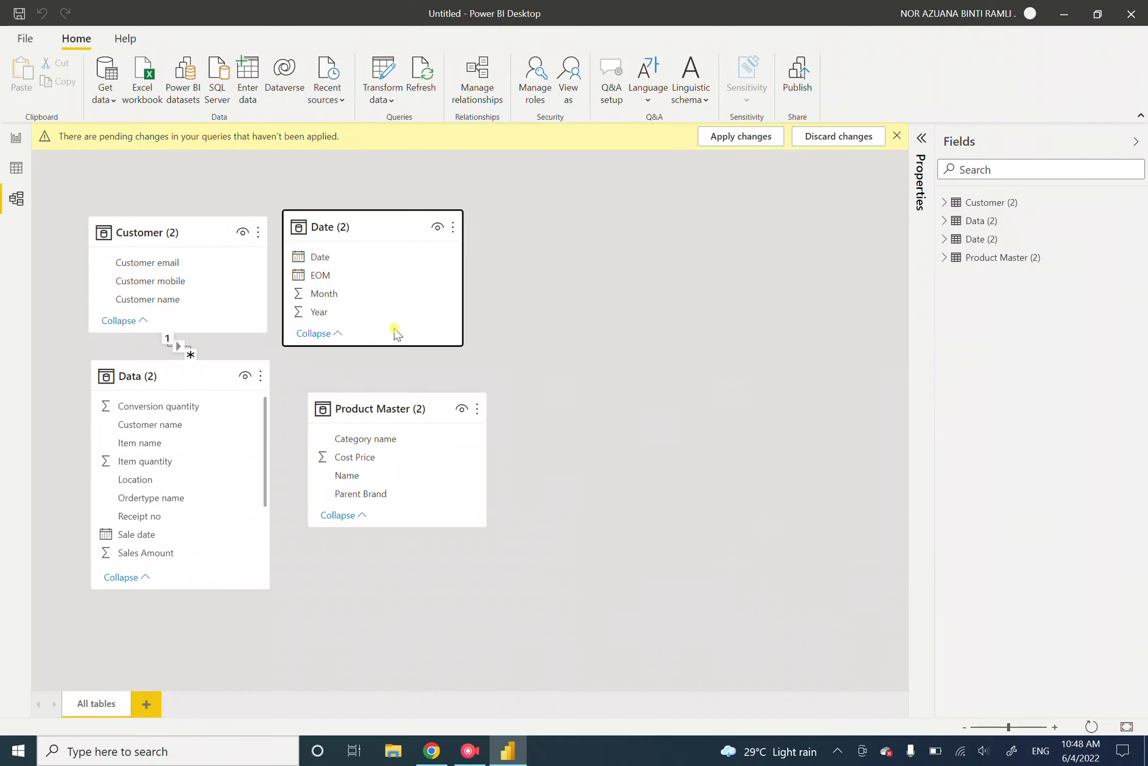
Step: Spread out the Date (2), Product Master (2) and Data (2) tables in the diagram, and dismiss the pending changes notice
left_click_drag(397, 227, 612, 218)
left_click_drag(399, 401, 606, 380)
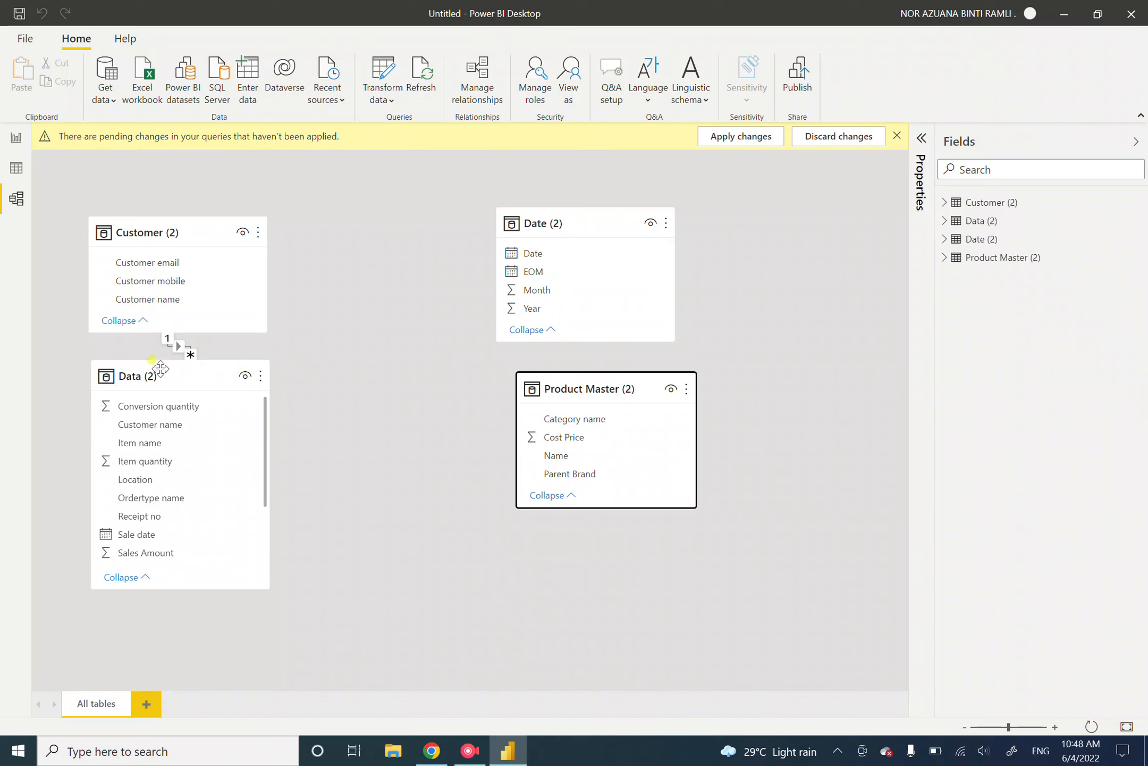
left_click_drag(190, 374, 372, 431)
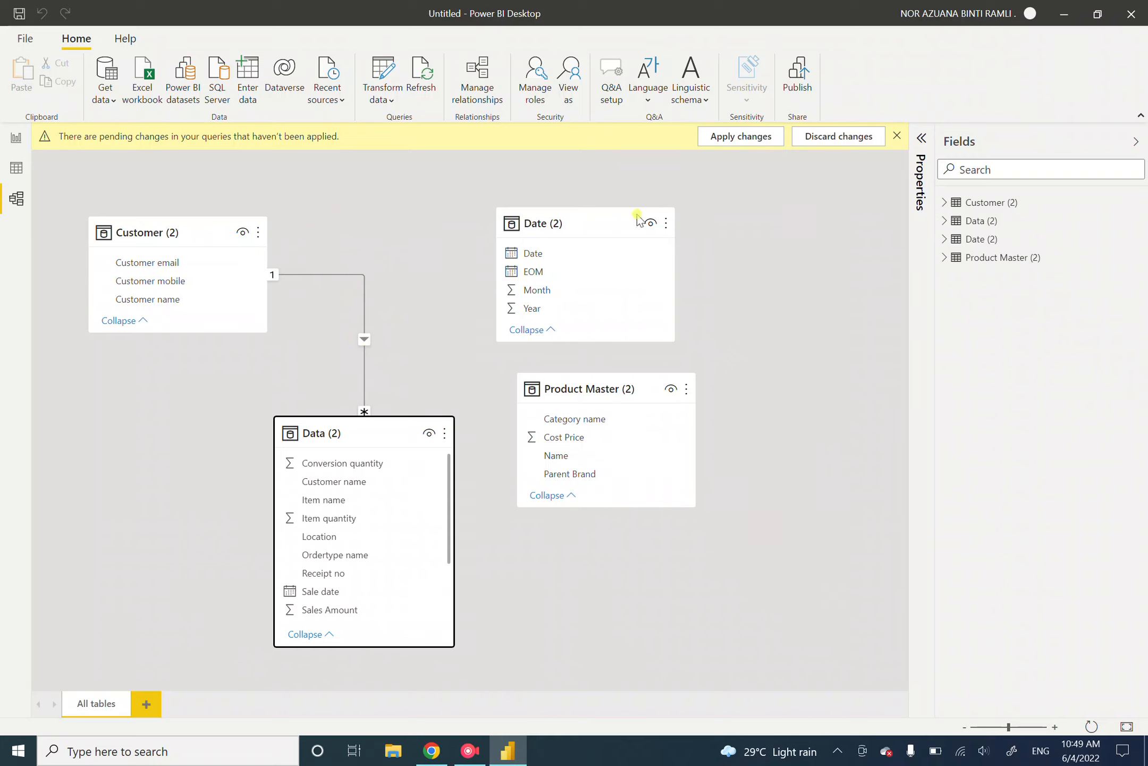
left_click(897, 135)
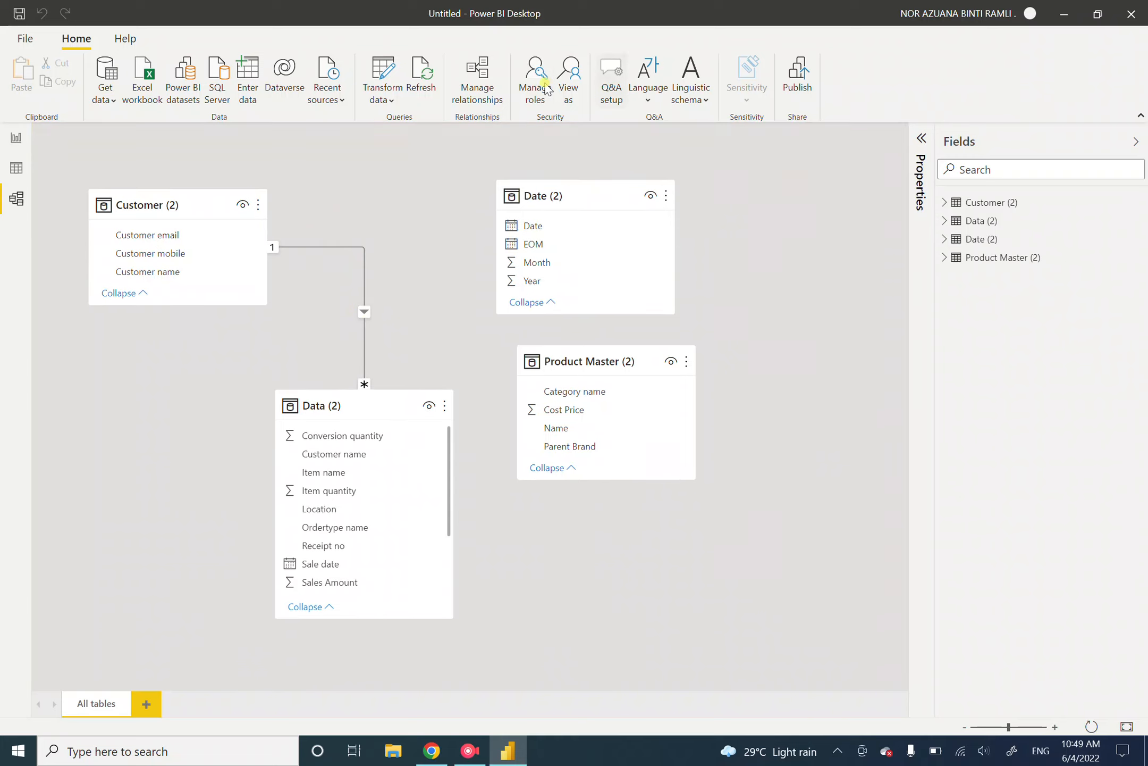
Step: Create an active many-to-one relationship from Sale date in Data (2) to Date in Date (2), with single cross filter direction
left_click(485, 85)
left_click_drag(526, 184, 831, 162)
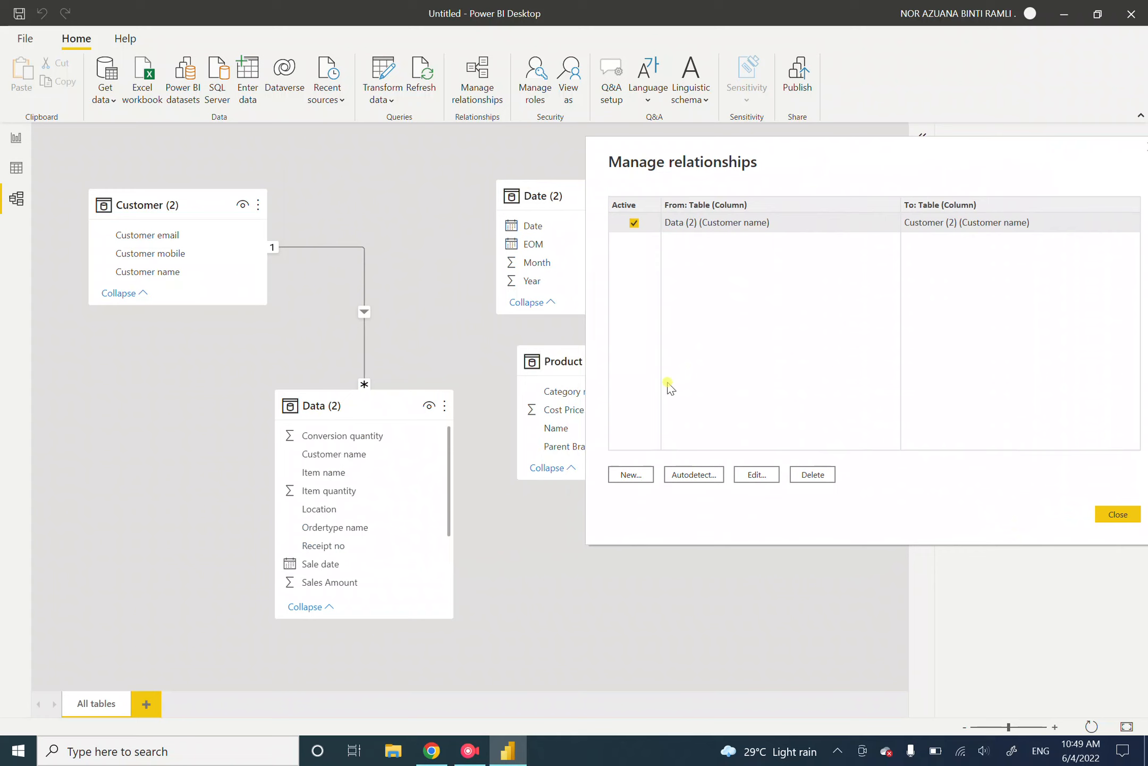
left_click(643, 471)
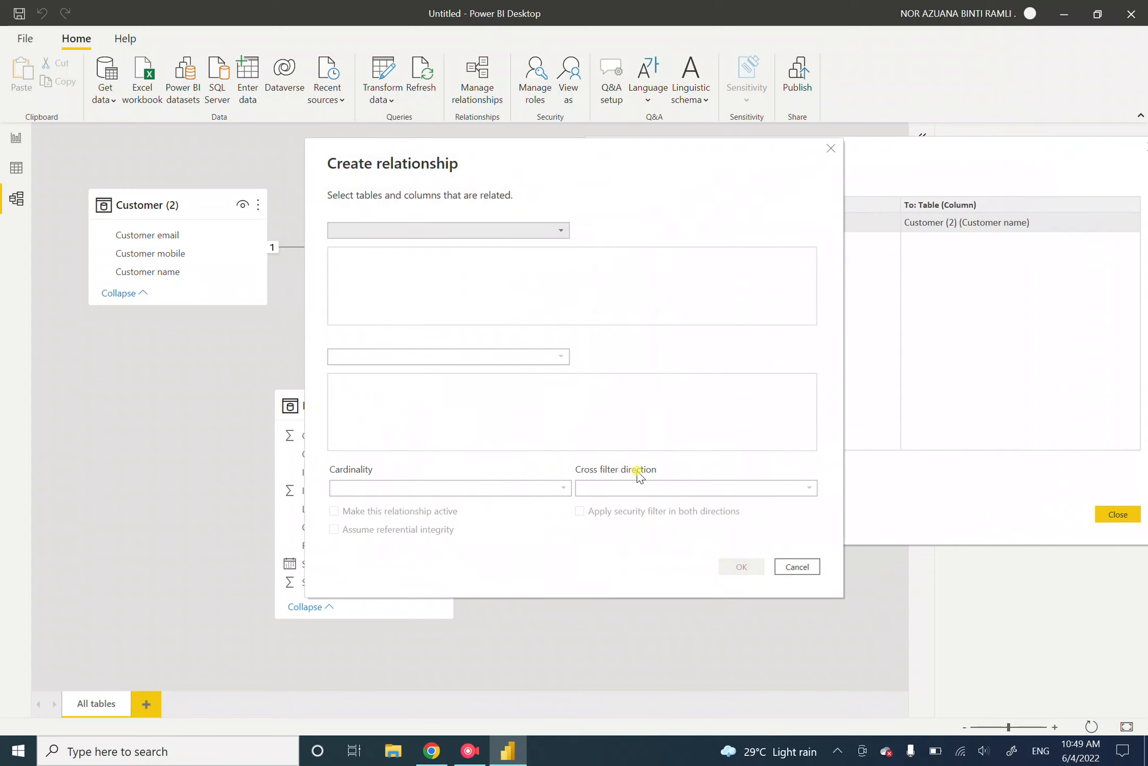
left_click(446, 230)
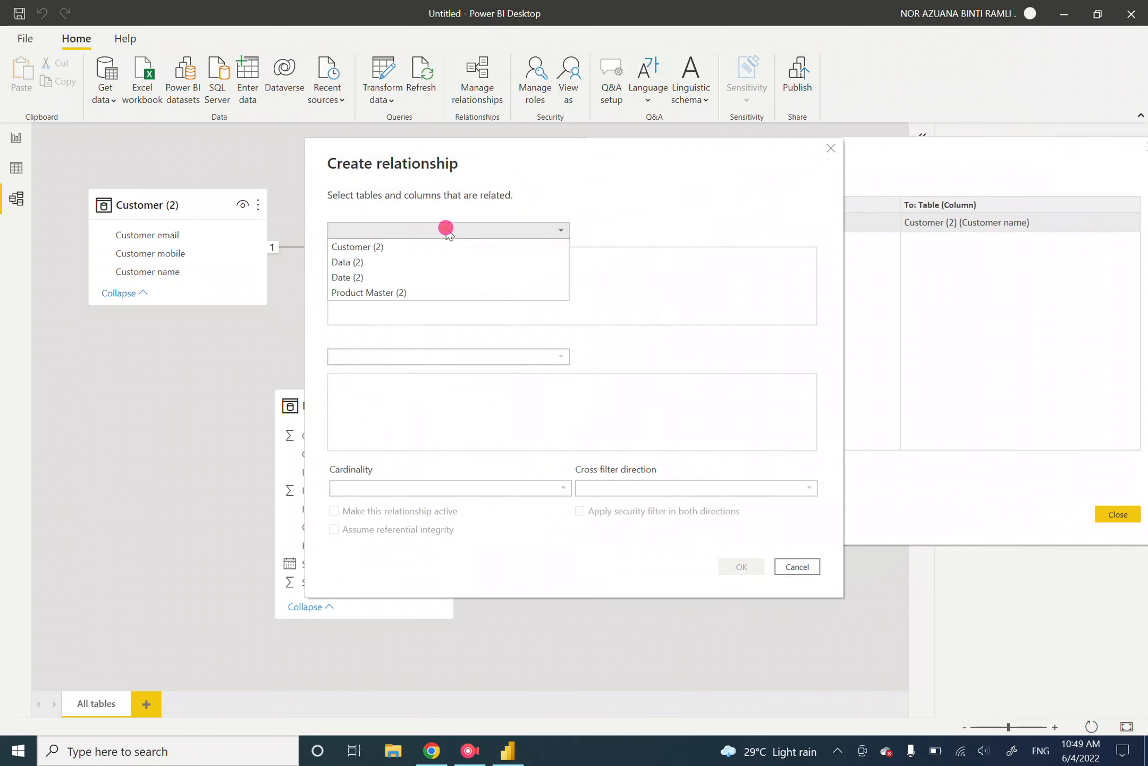
left_click(428, 262)
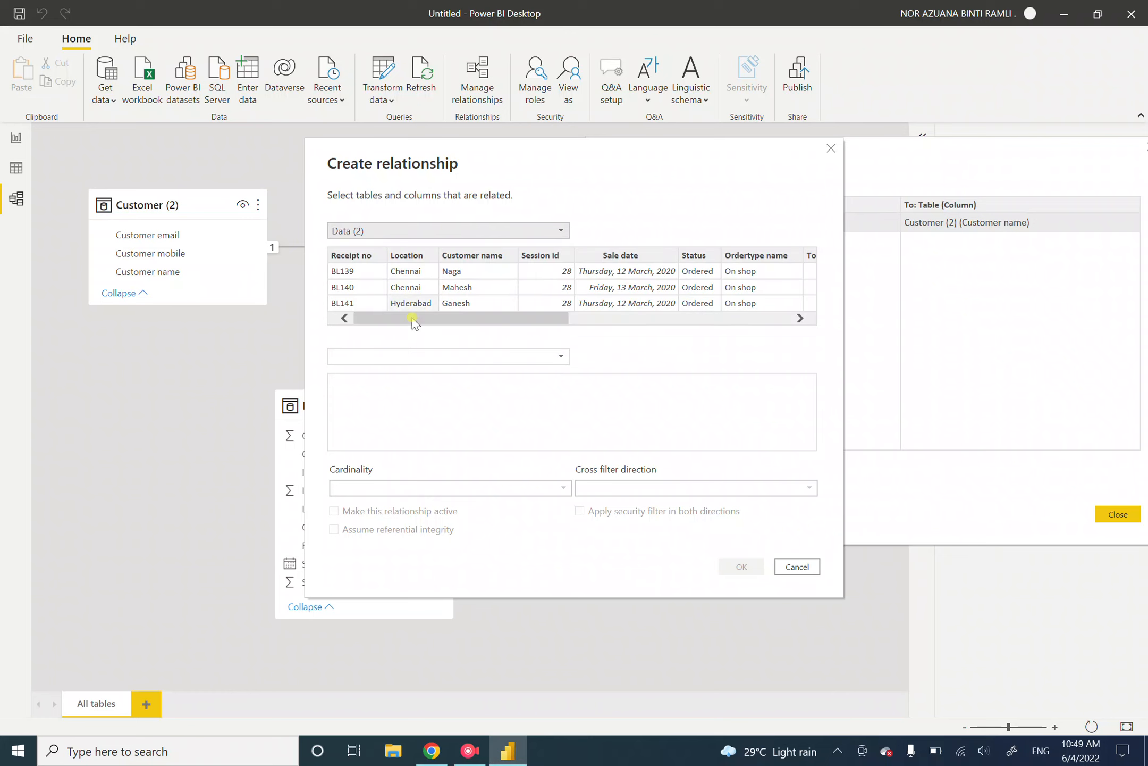
left_click(386, 361)
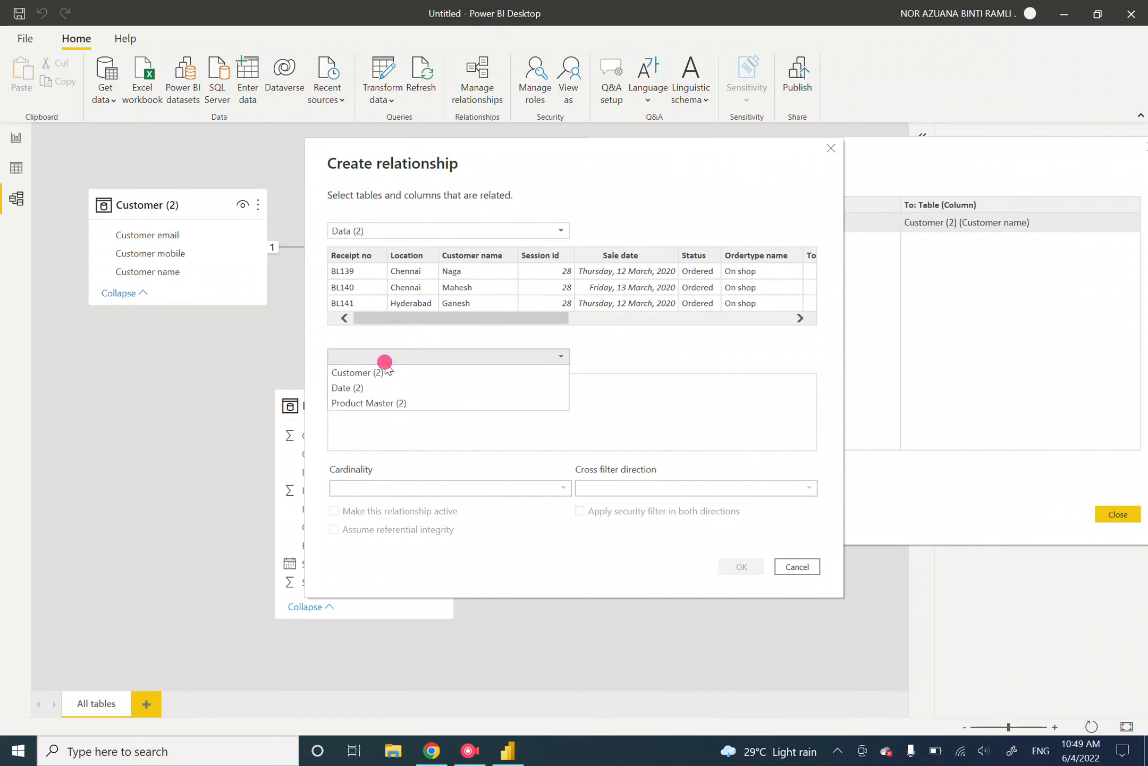
left_click(372, 388)
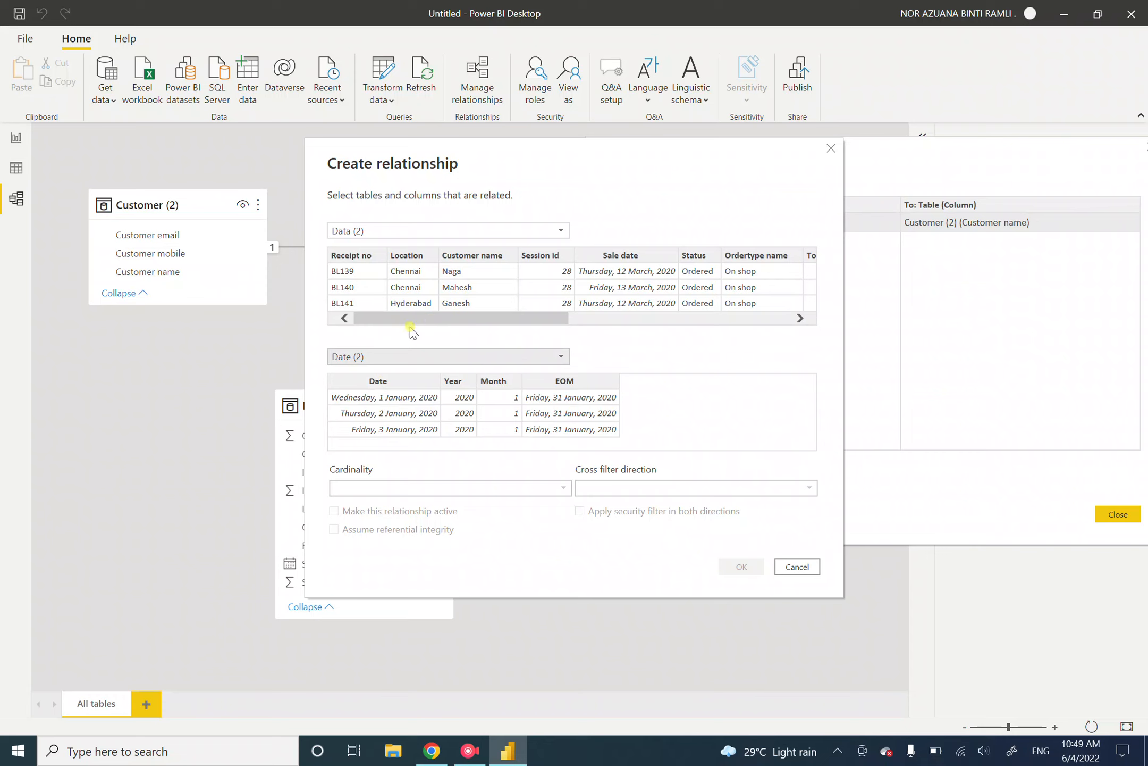
left_click_drag(462, 319, 694, 326)
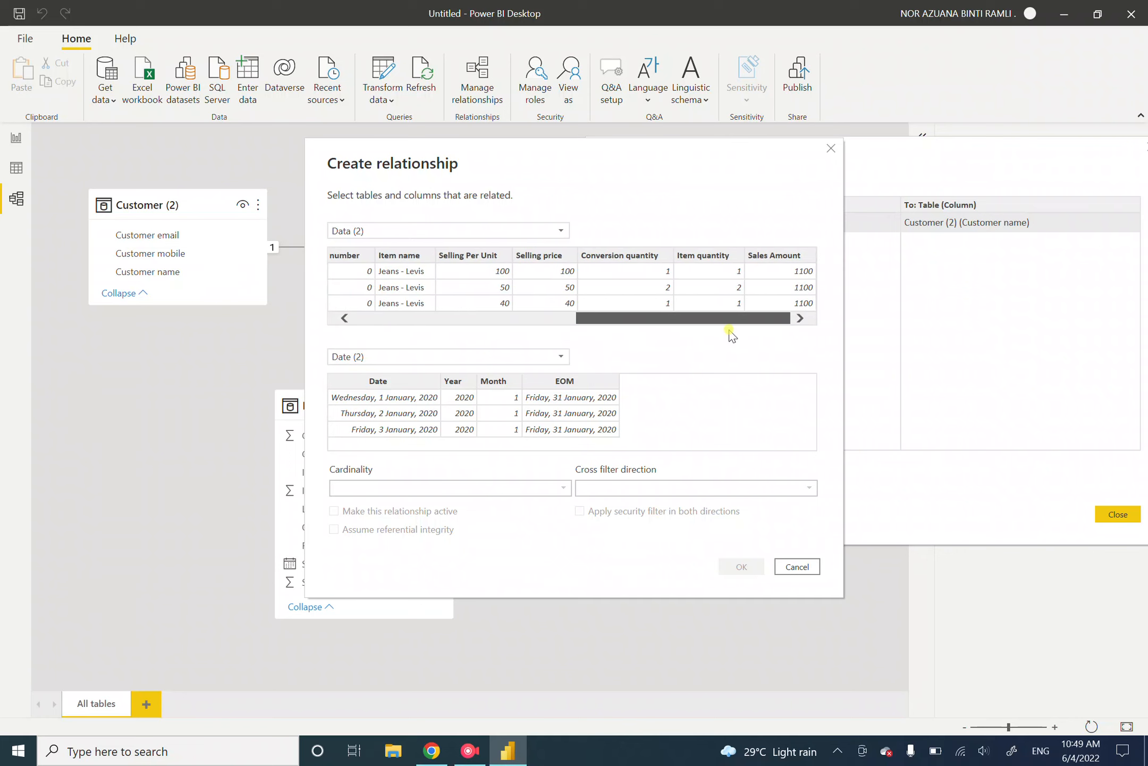
left_click_drag(733, 322, 477, 336)
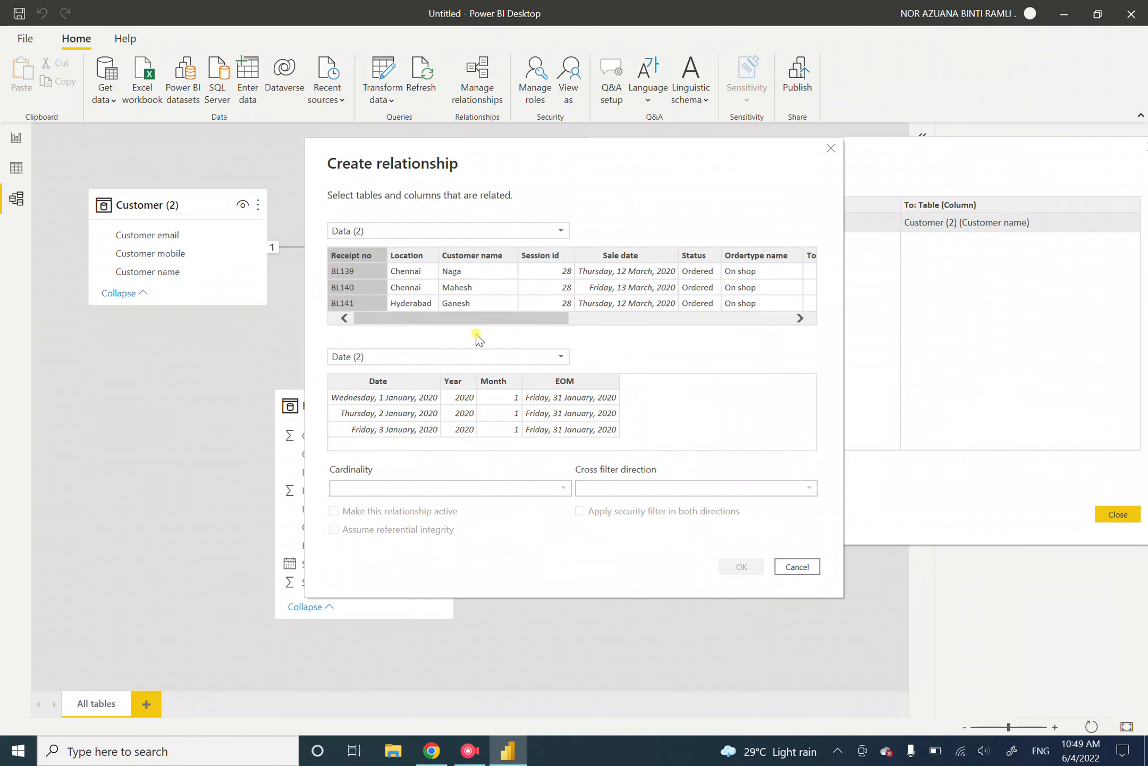
left_click(651, 255)
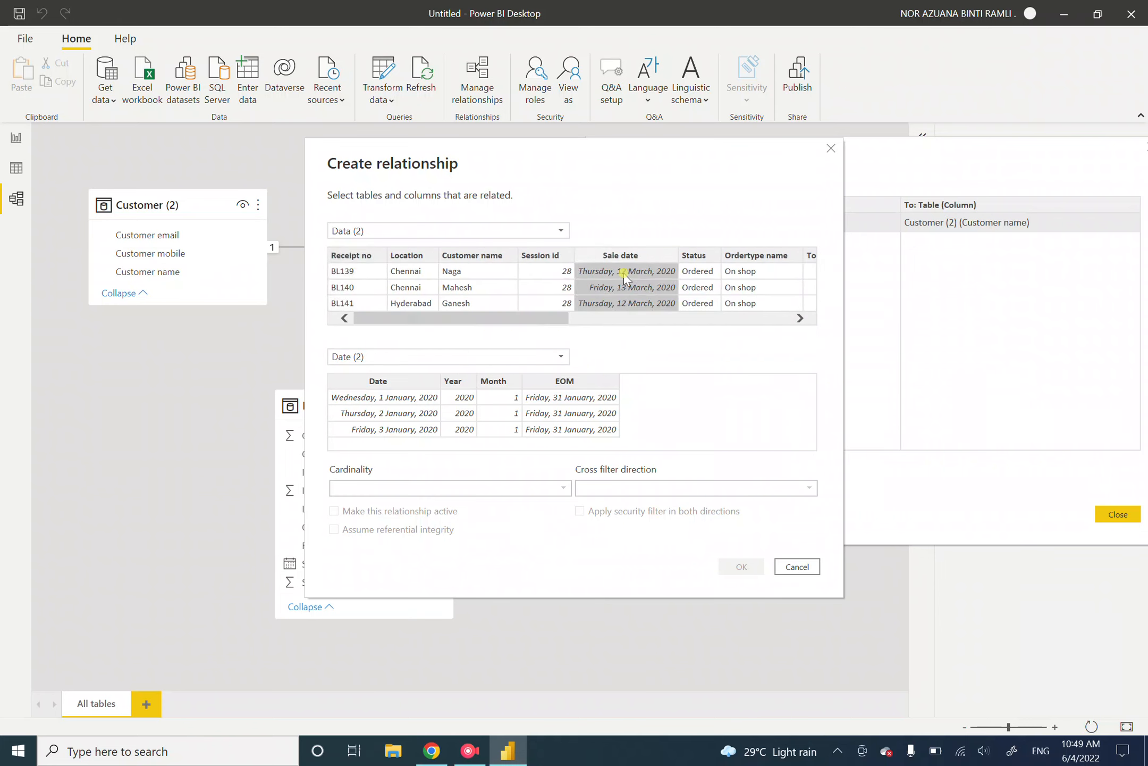
left_click(384, 382)
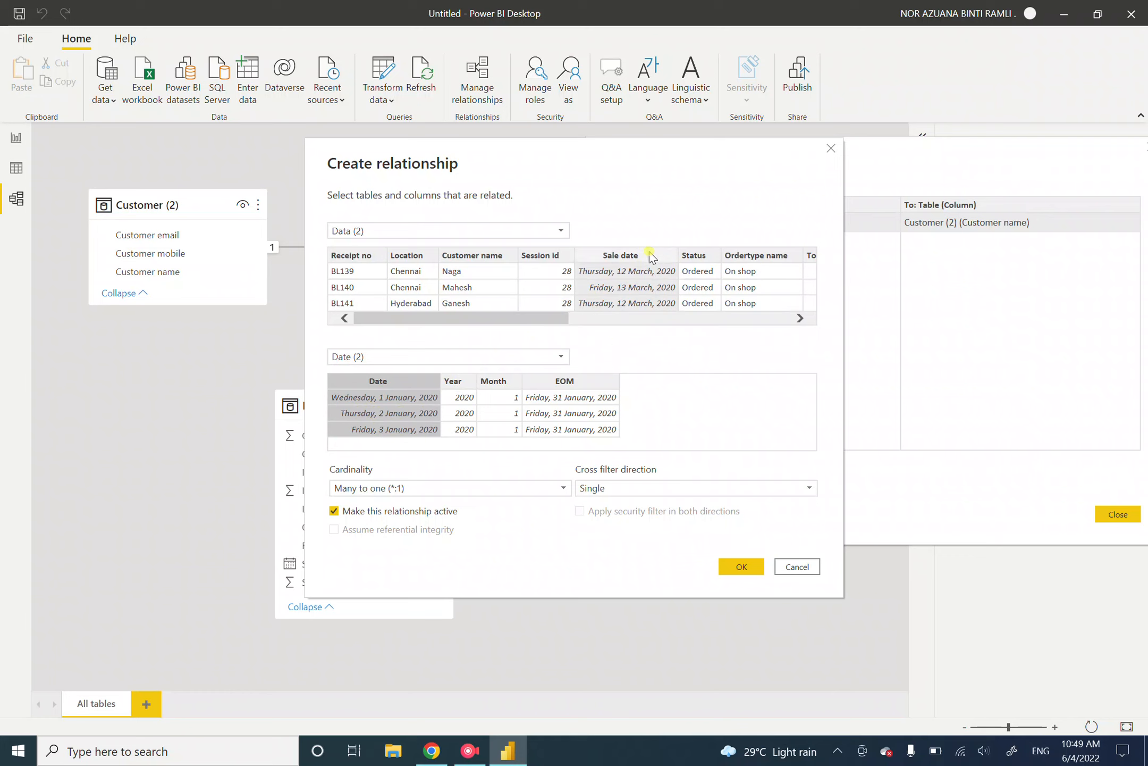
left_click_drag(487, 318, 449, 351)
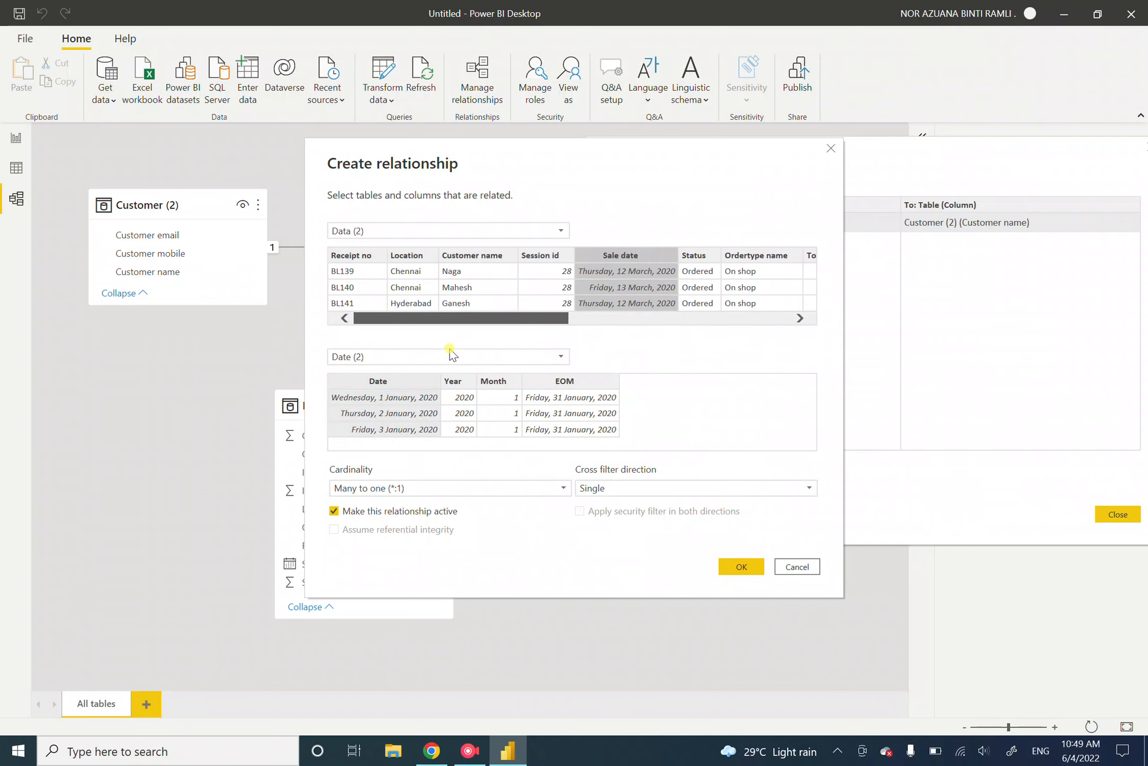
left_click(732, 569)
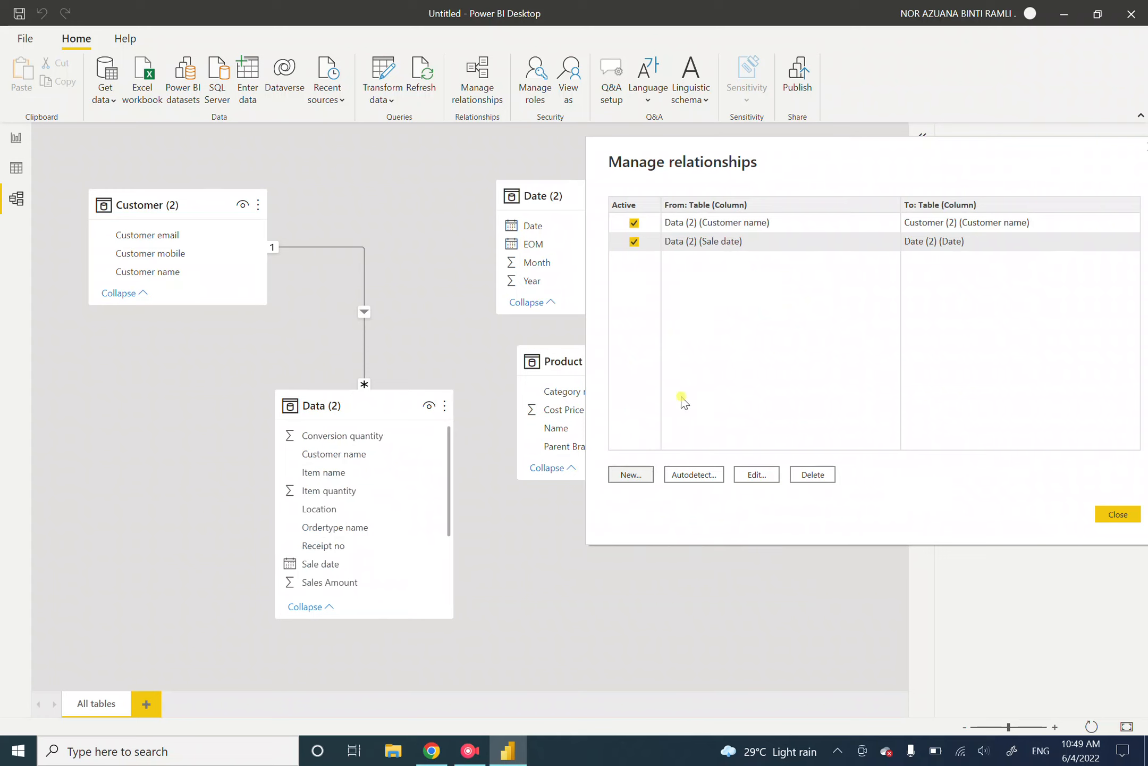
Step: Create an active many-to-one relationship from Item name in Data (2) to Name in Product Master (2), with single cross filter direction
left_click(631, 474)
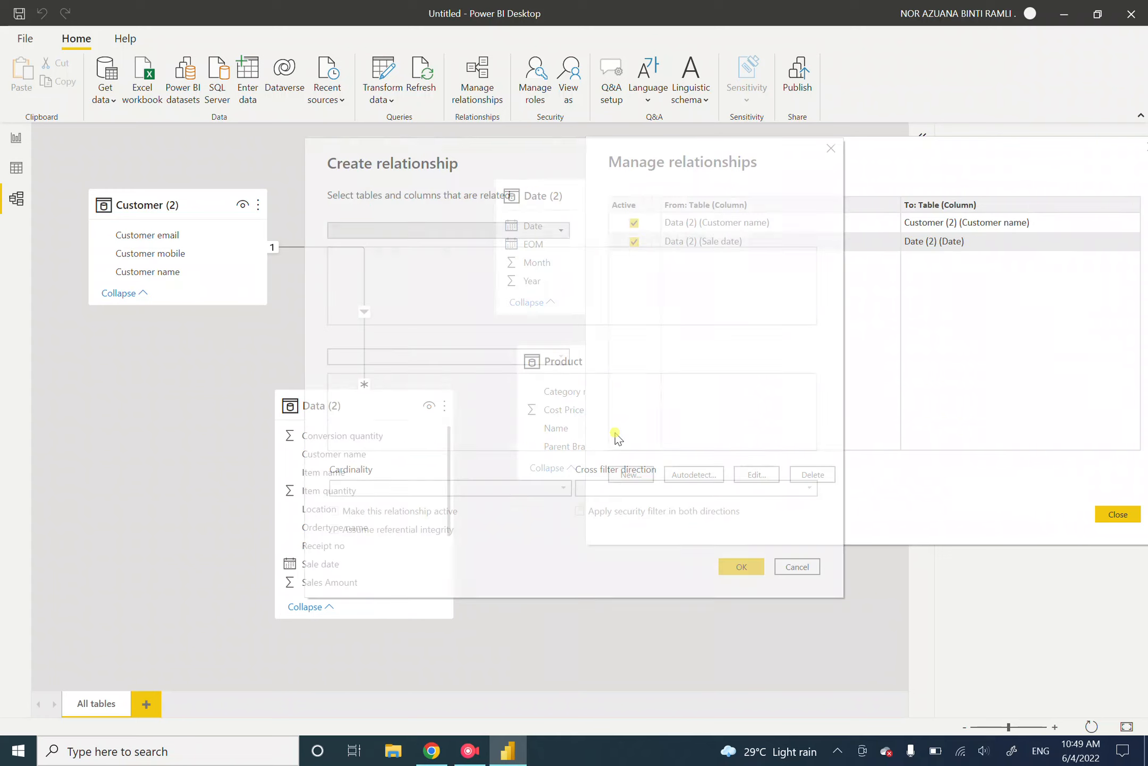
left_click(518, 234)
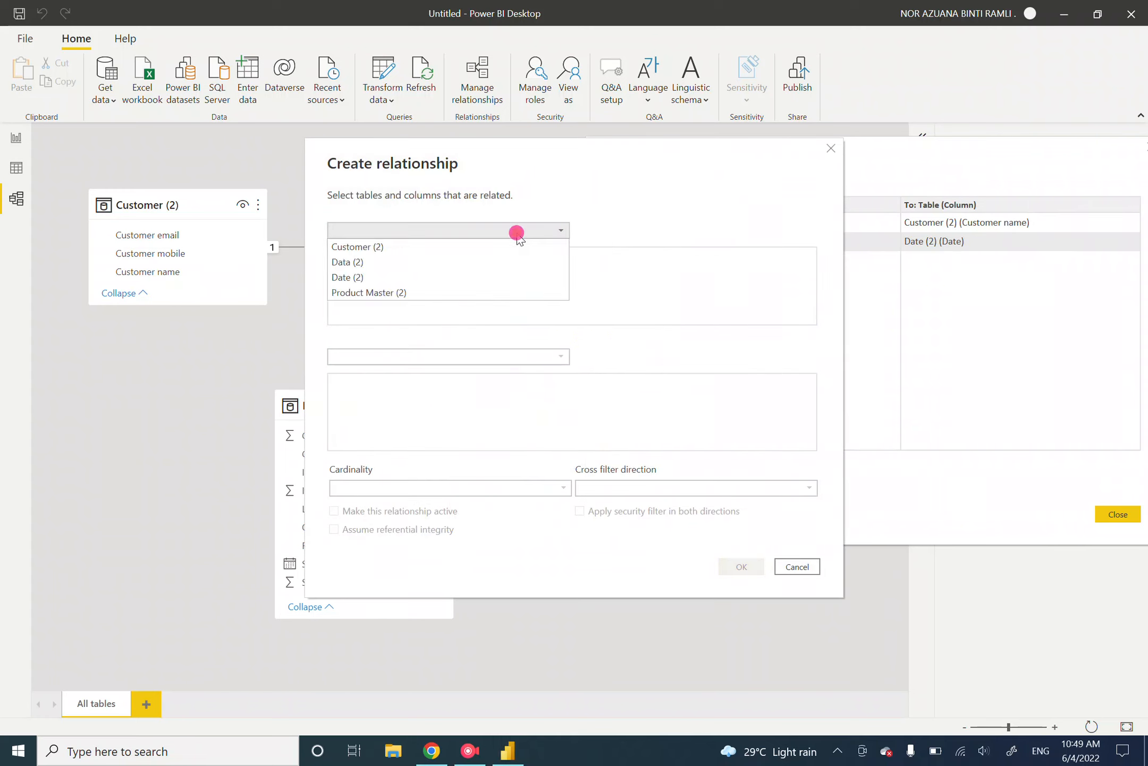
left_click(484, 261)
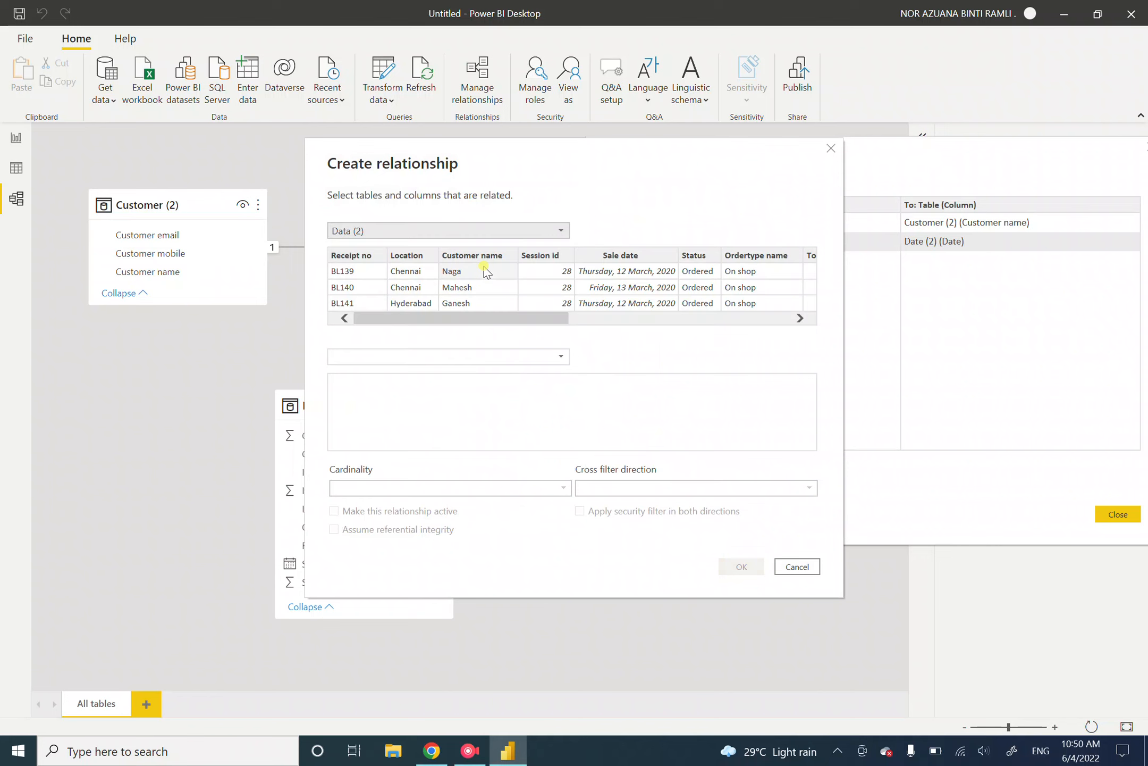
left_click(421, 360)
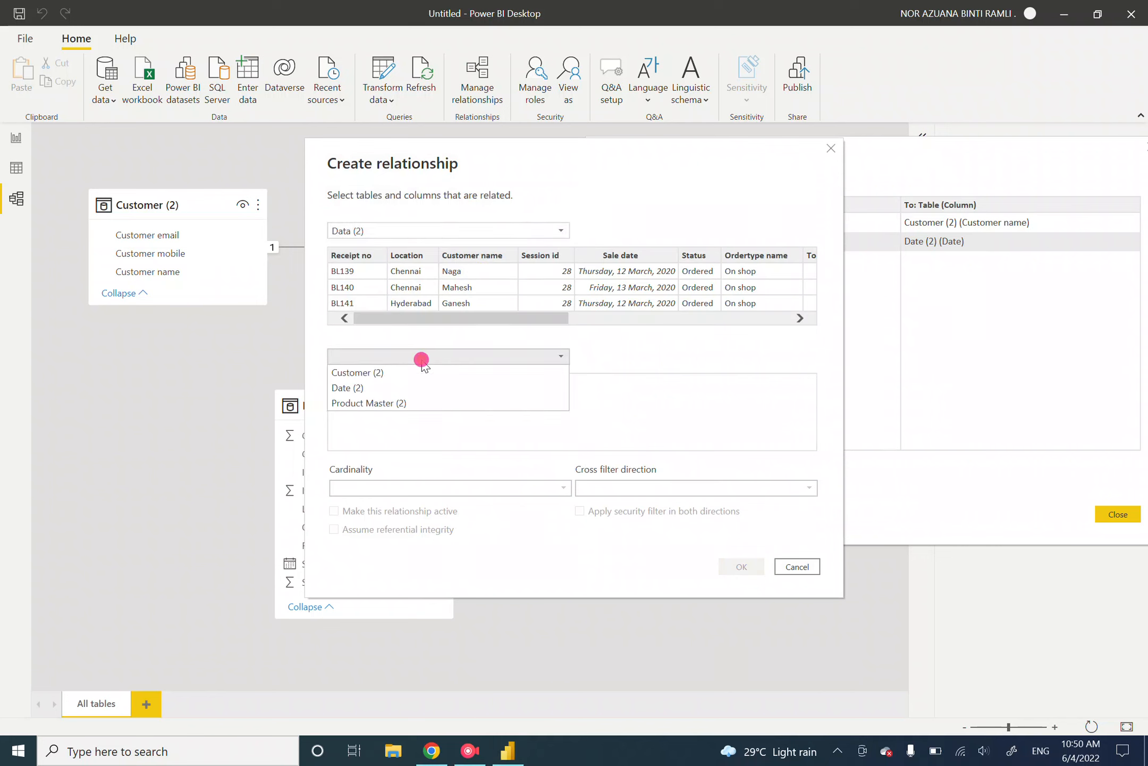
left_click(389, 407)
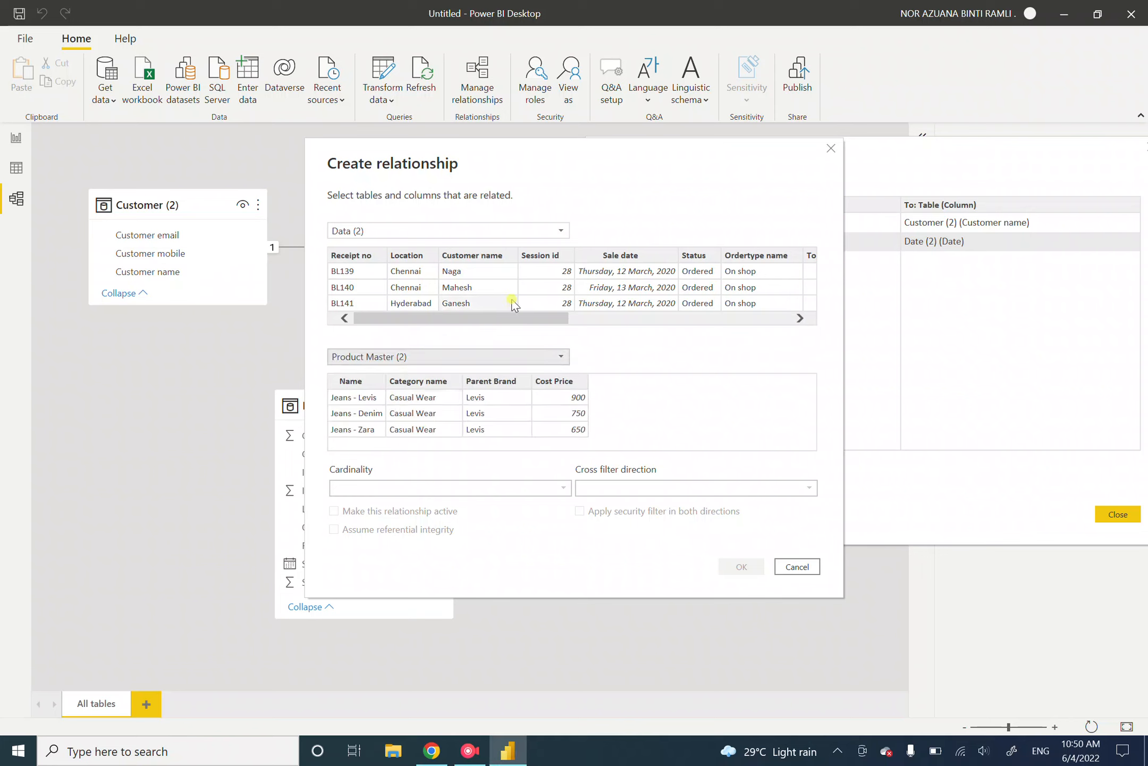
left_click_drag(403, 321, 544, 320)
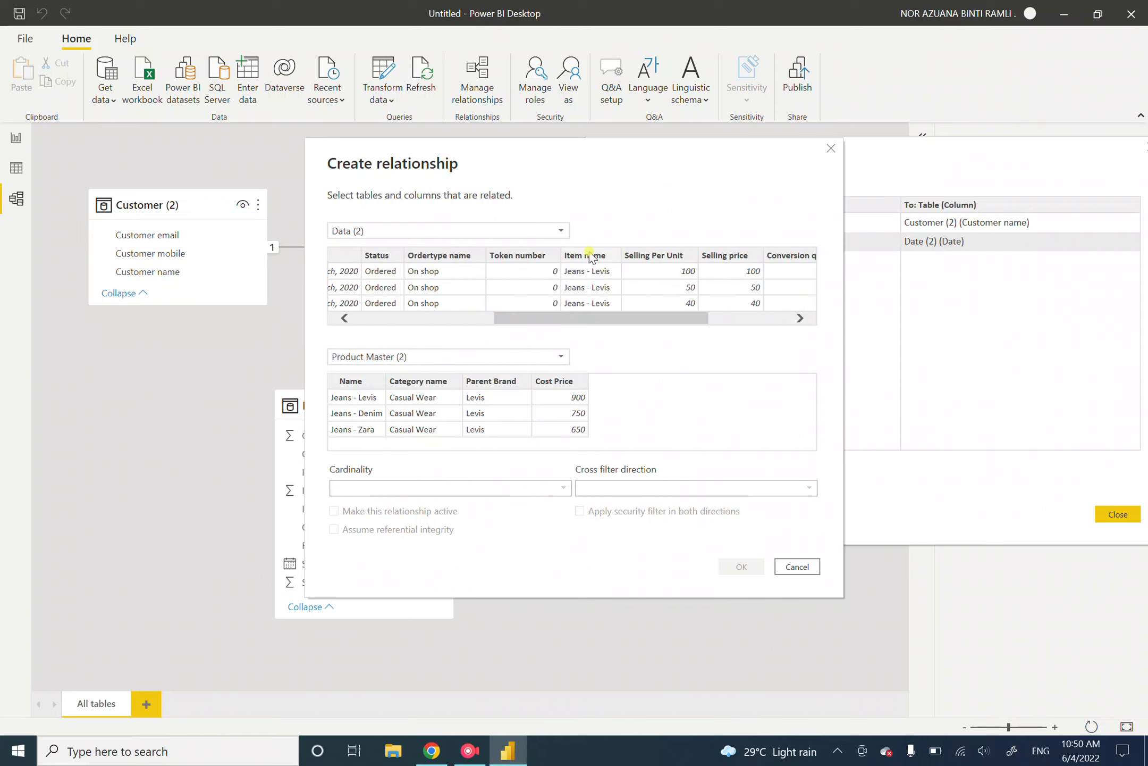
left_click(590, 255)
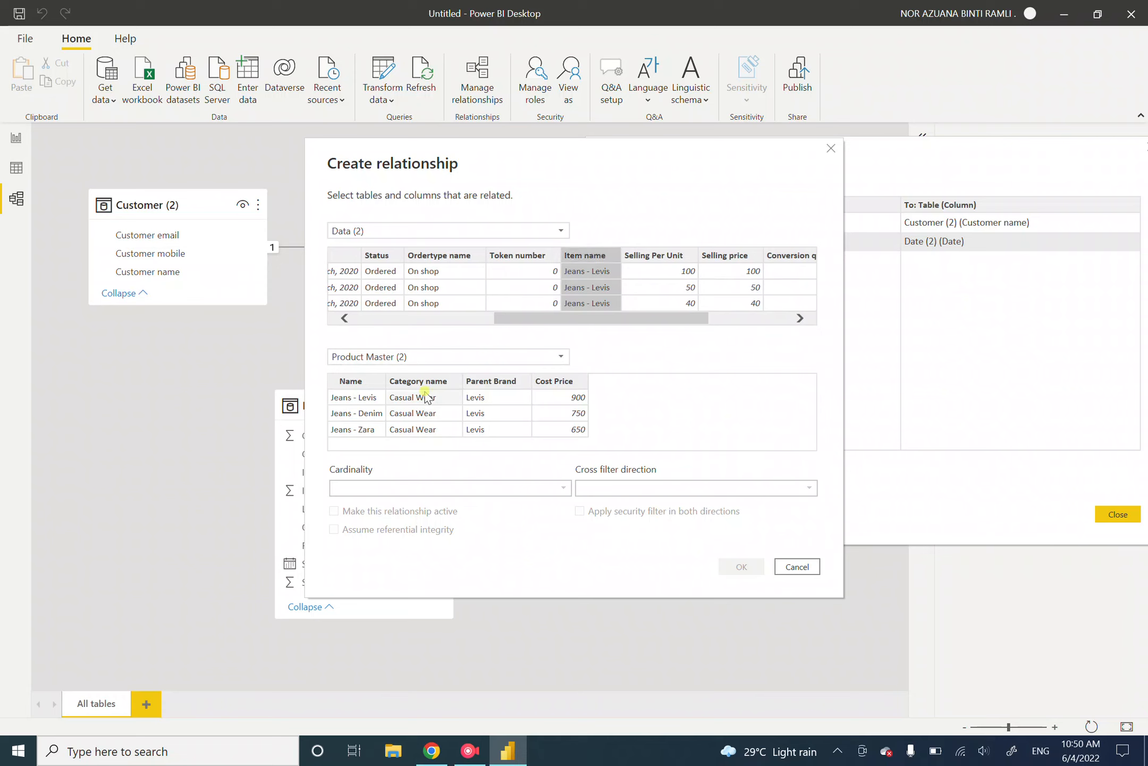
left_click(353, 382)
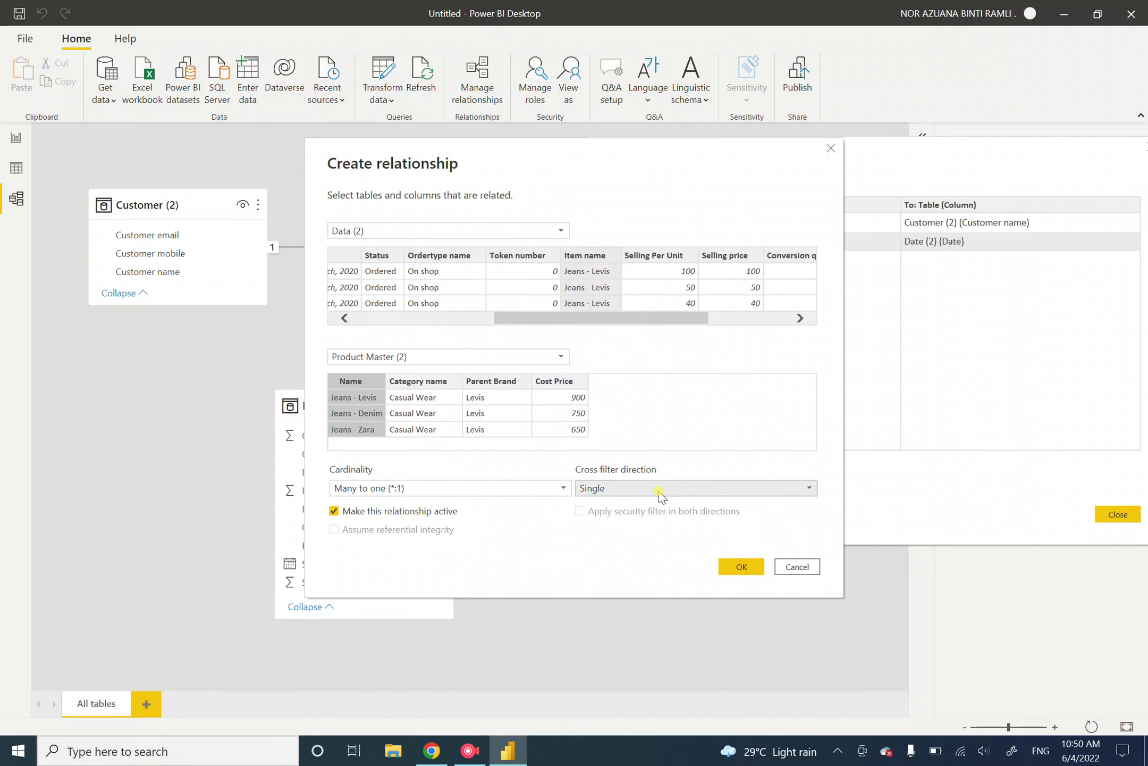
left_click(739, 566)
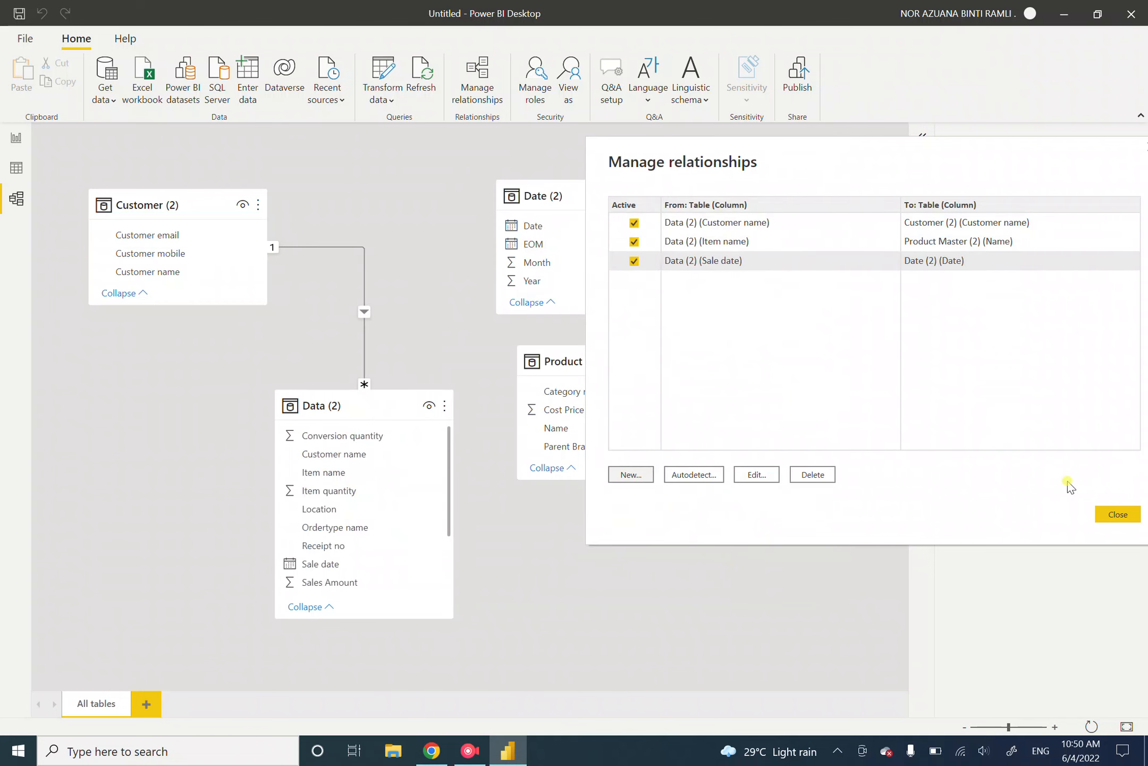
left_click_drag(987, 163, 774, 174)
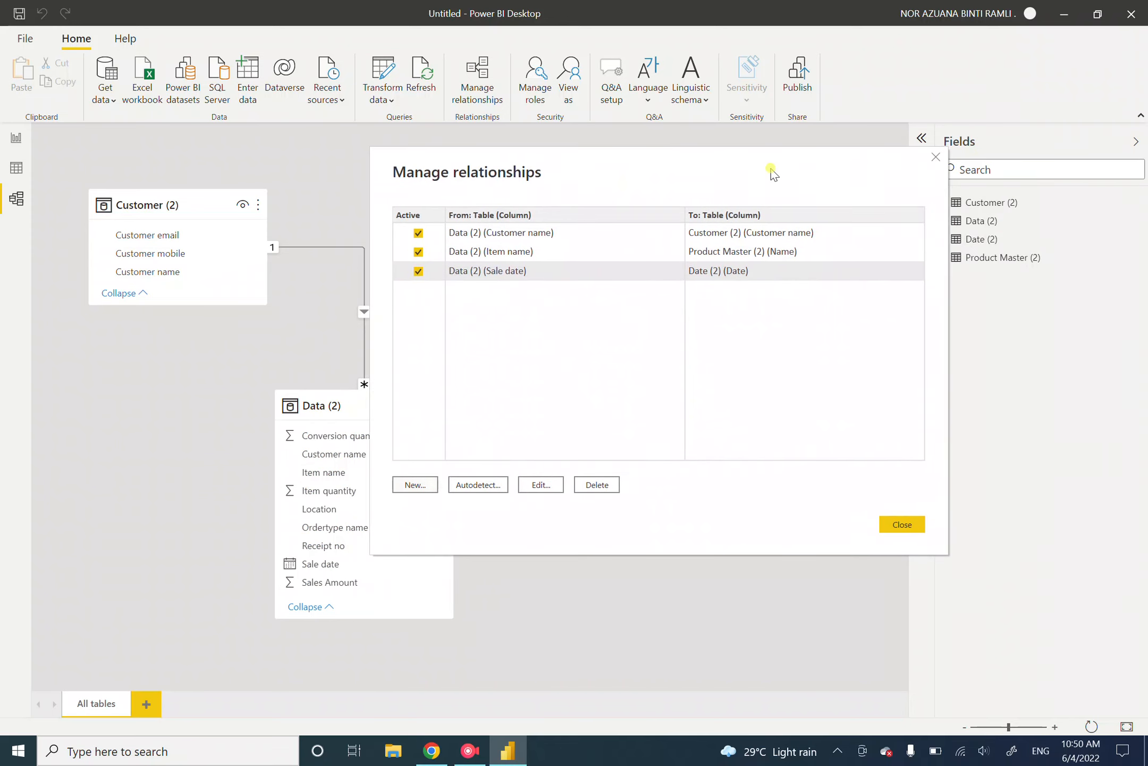
Step: Finish managing the relationships and apply the pending query changes to the model
left_click(902, 525)
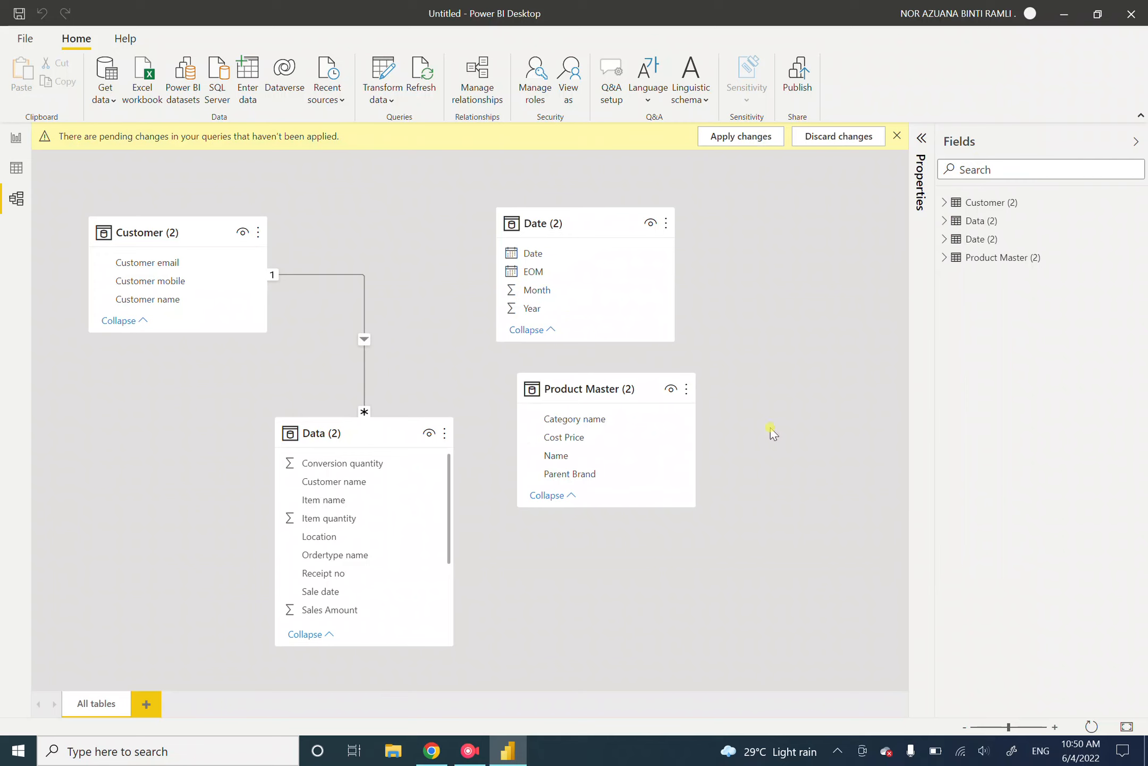
left_click(726, 139)
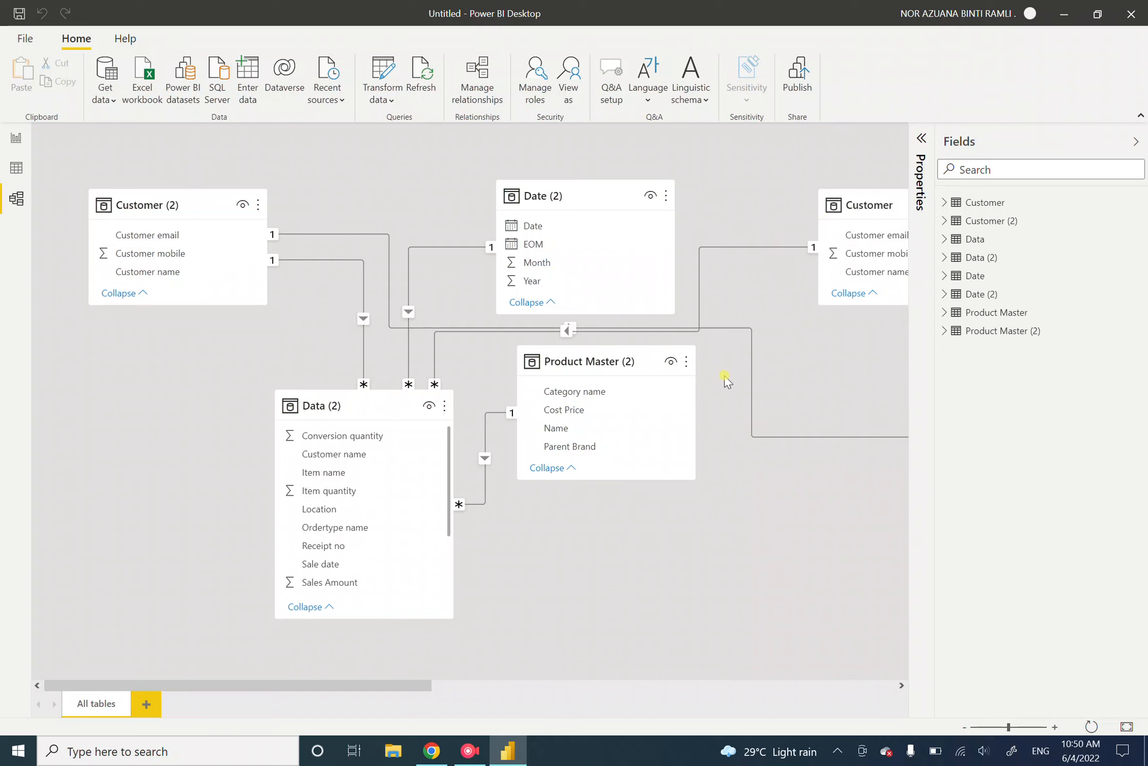
Step: Delete the duplicate Customer (2) and Data (2) tables from the model
left_click(975, 226)
key("Delete")
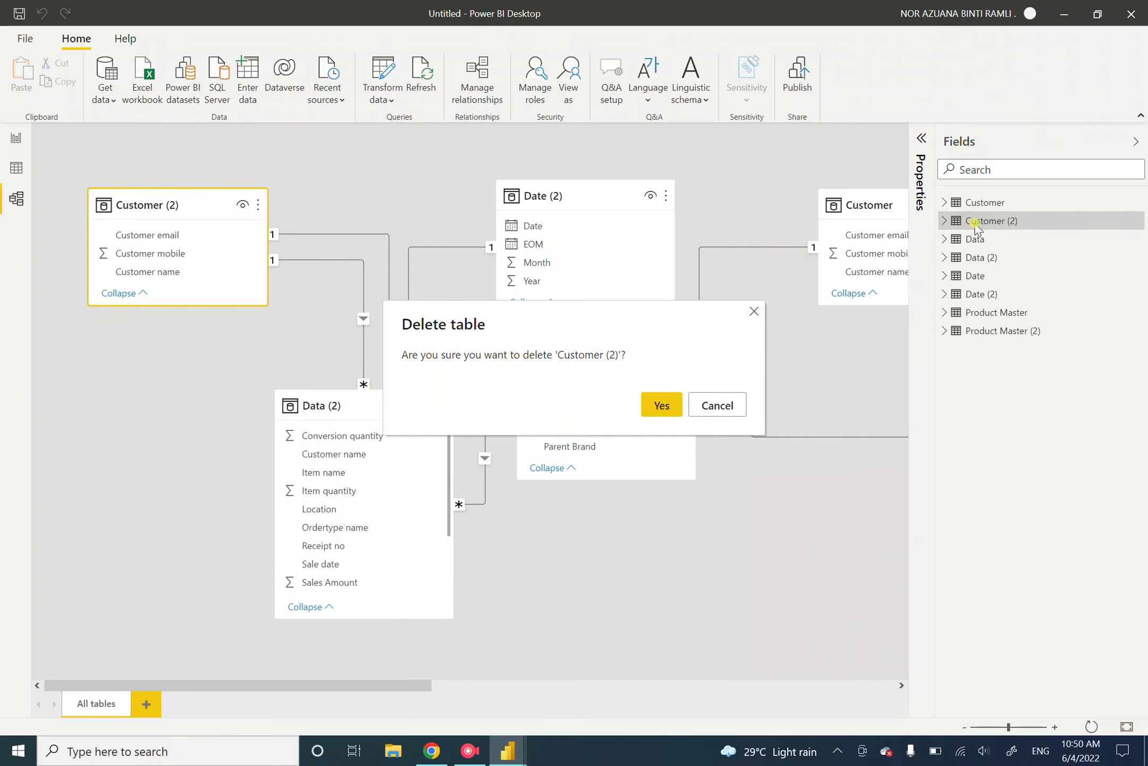
left_click(662, 405)
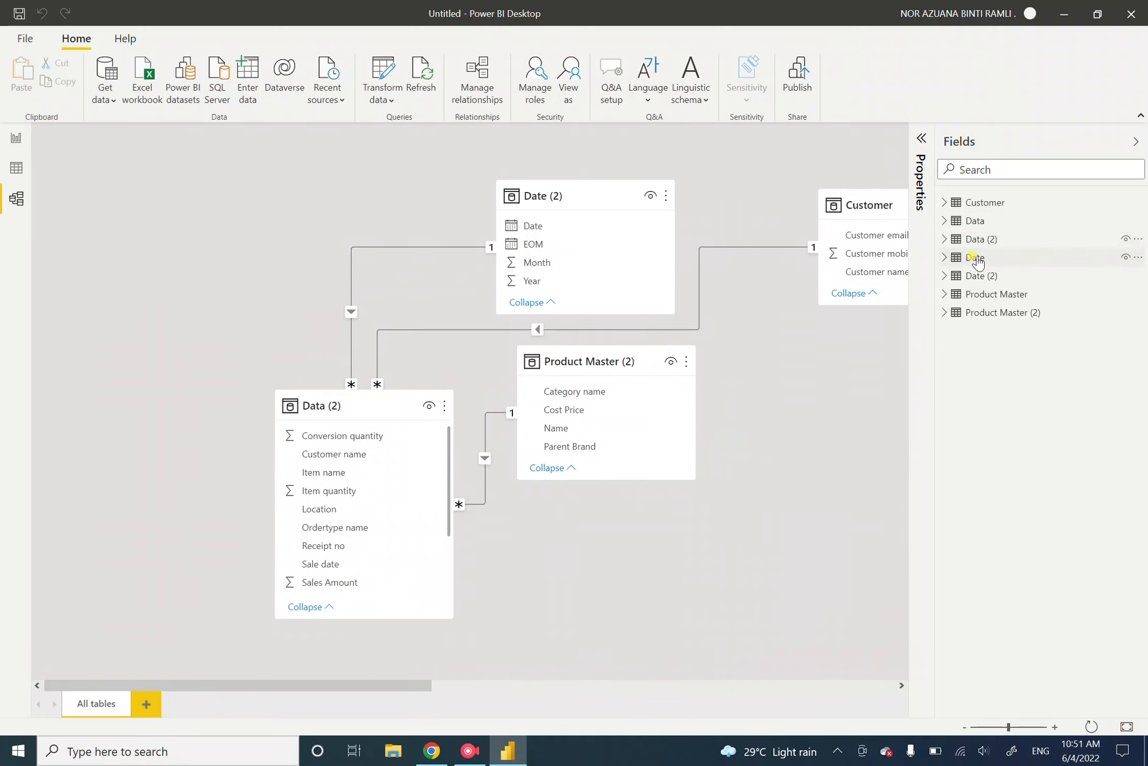
left_click(984, 239)
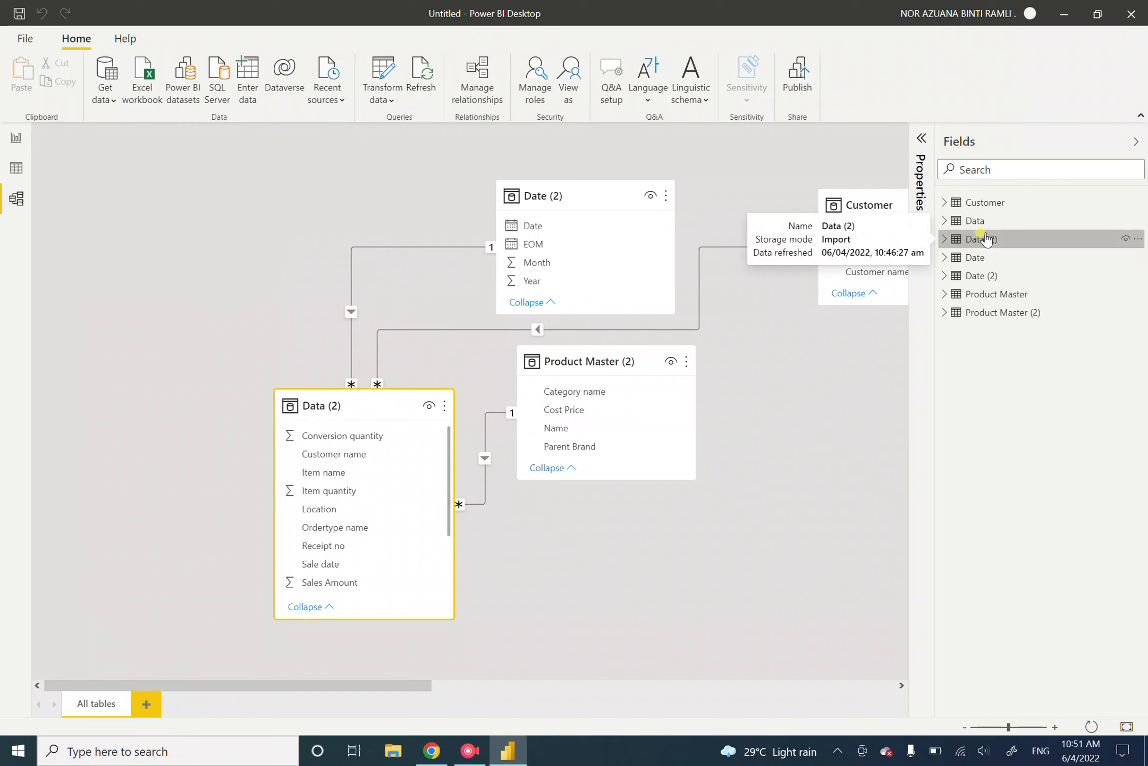
key("Delete")
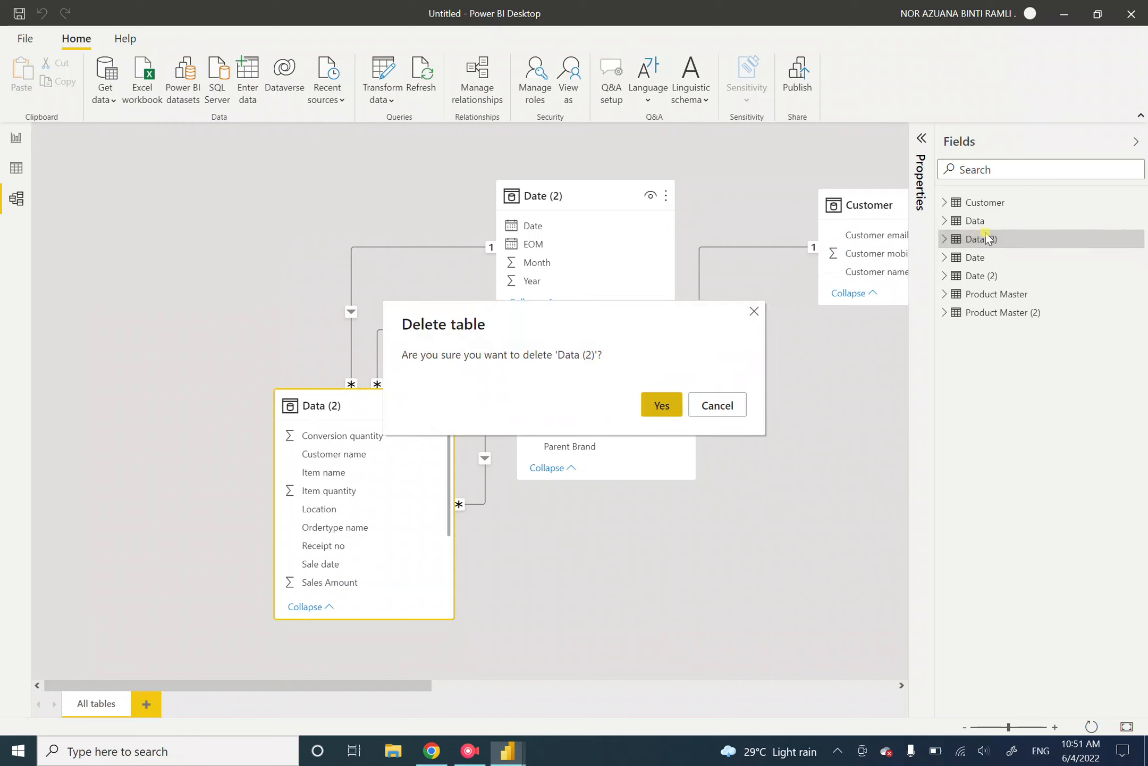
left_click(661, 404)
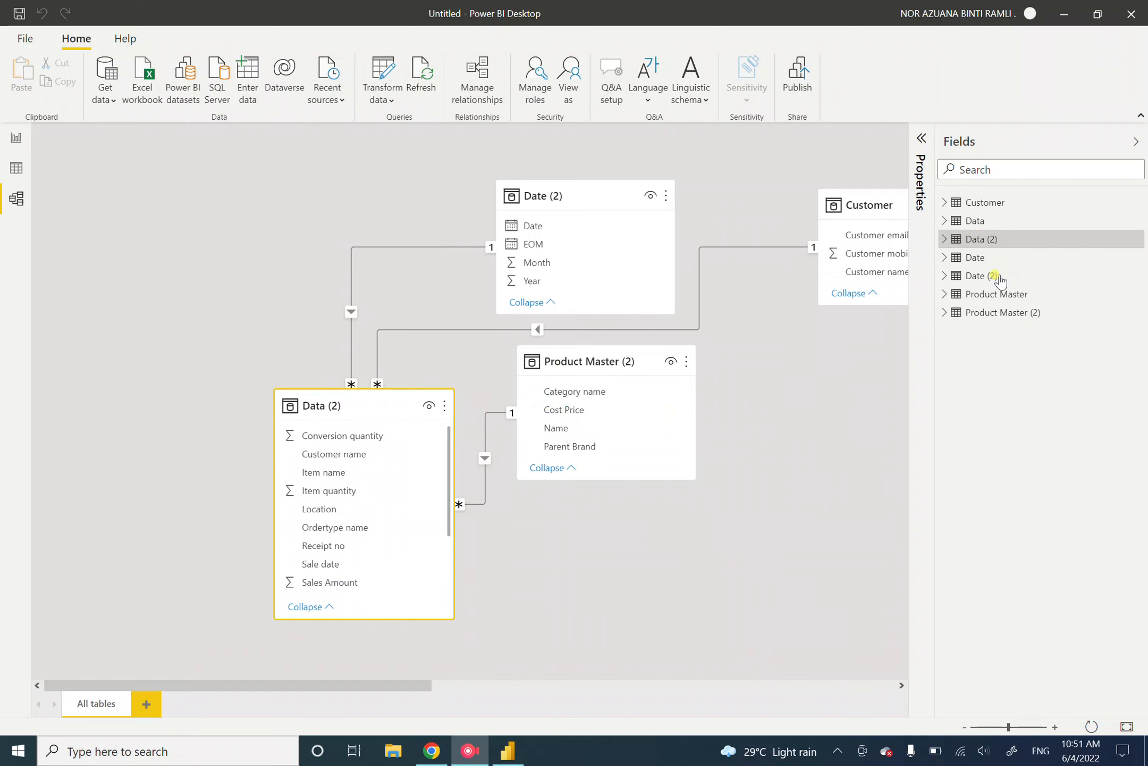
Step: Delete the duplicate Date (2) and Product Master (2) tables from the model
left_click(1003, 257)
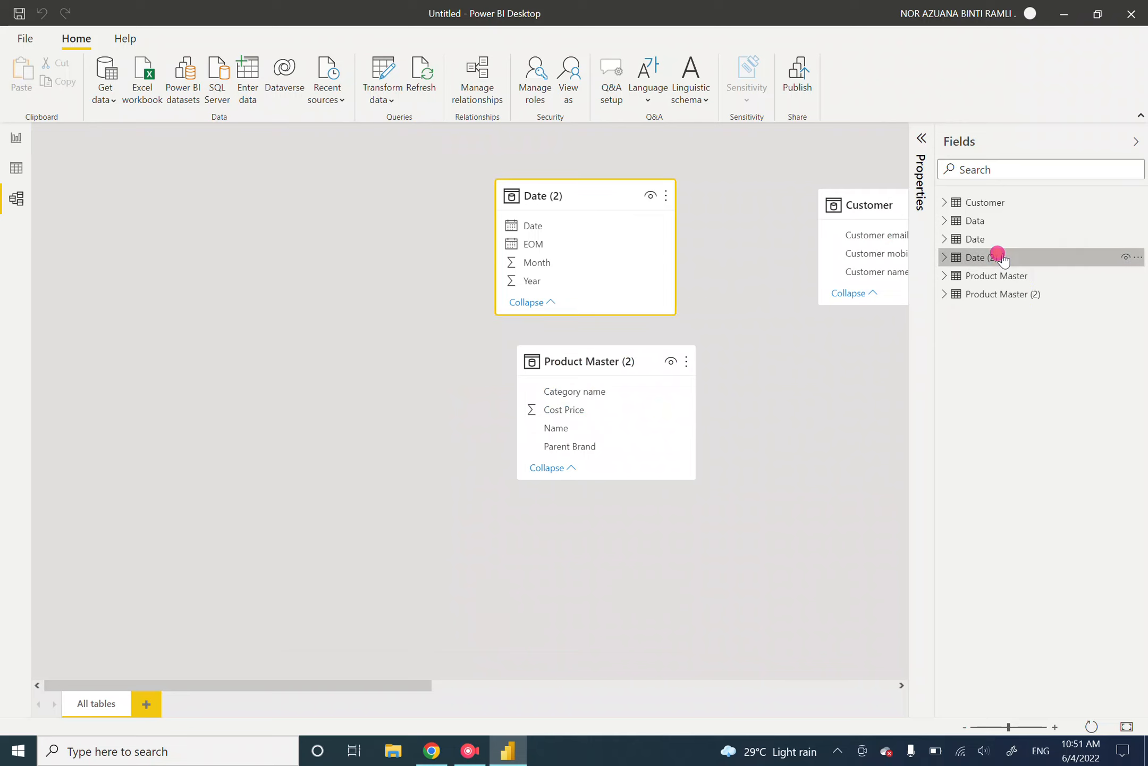
key("Delete")
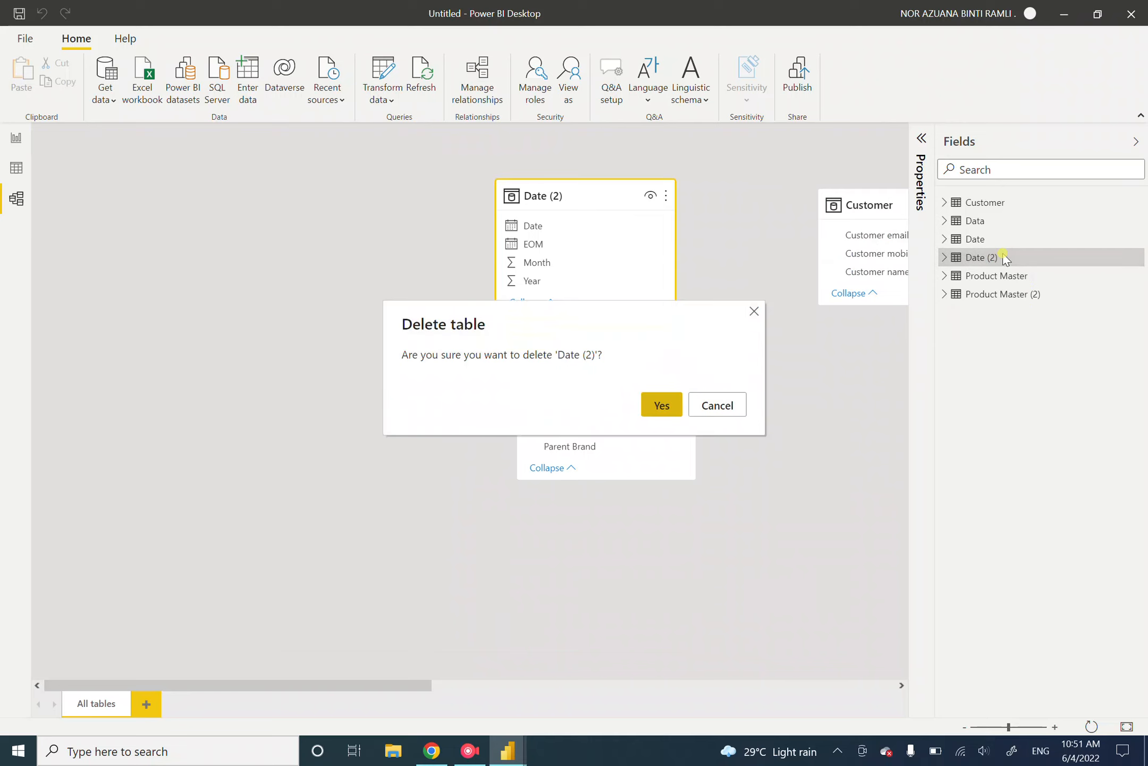
left_click(661, 405)
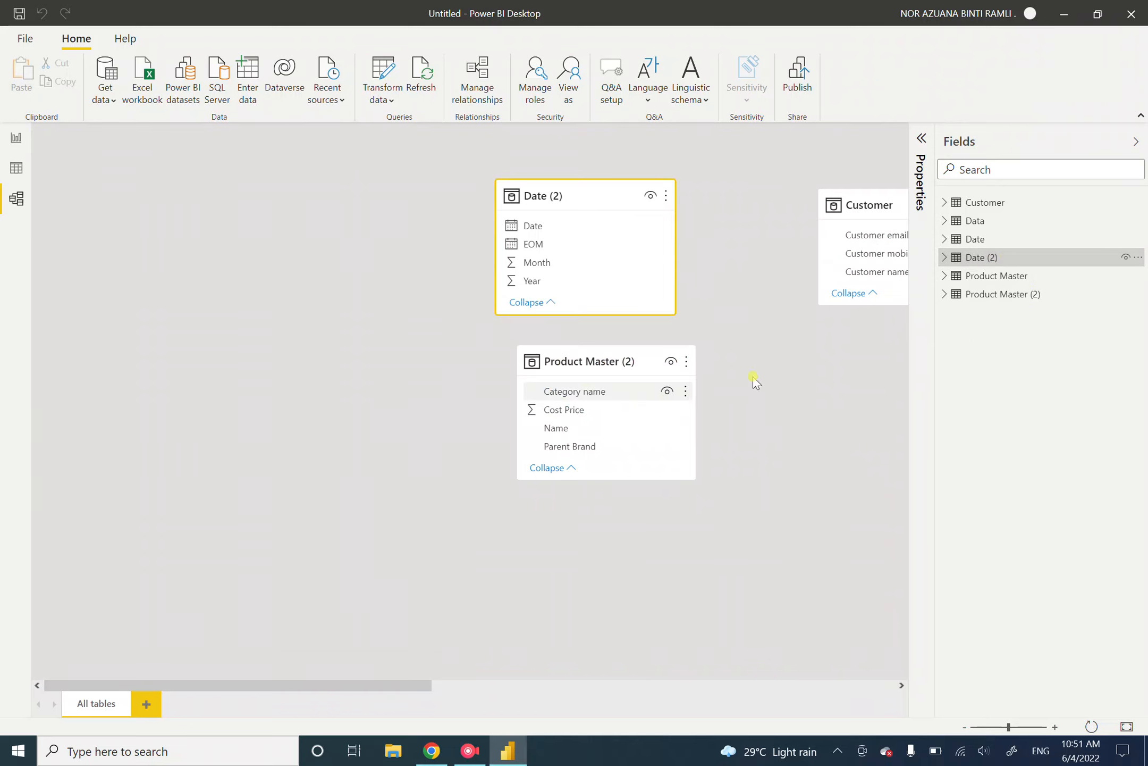
left_click(985, 282)
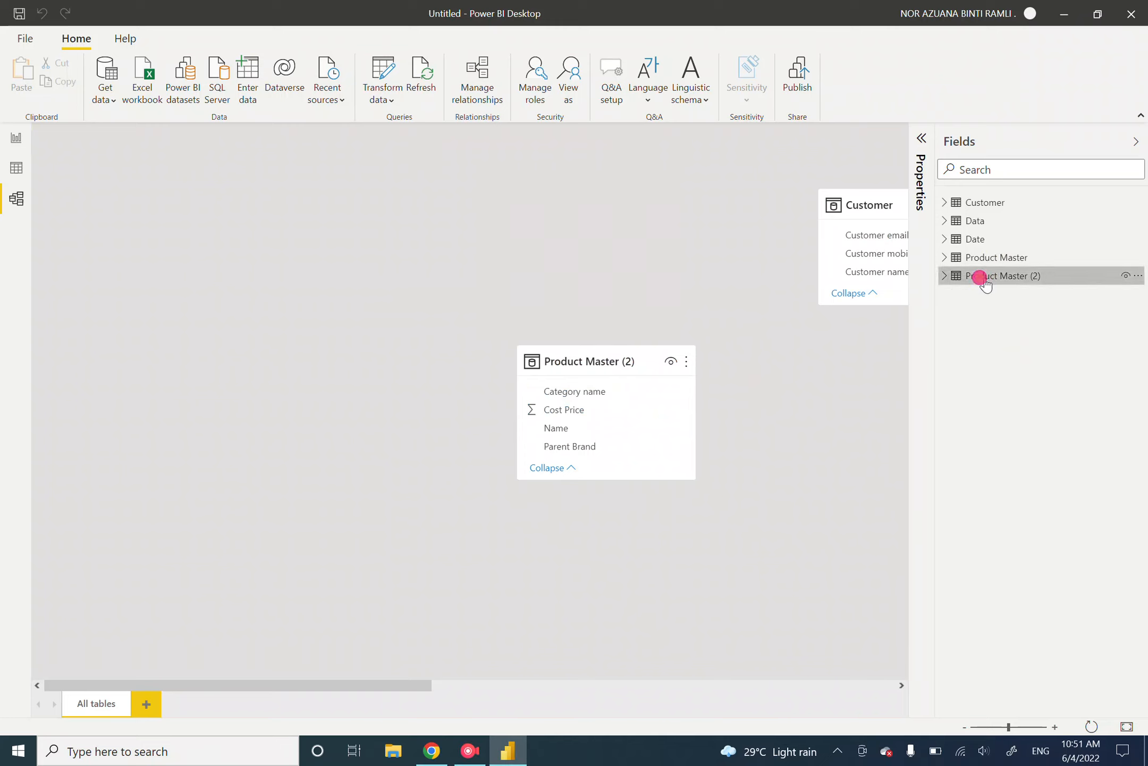
key("Delete")
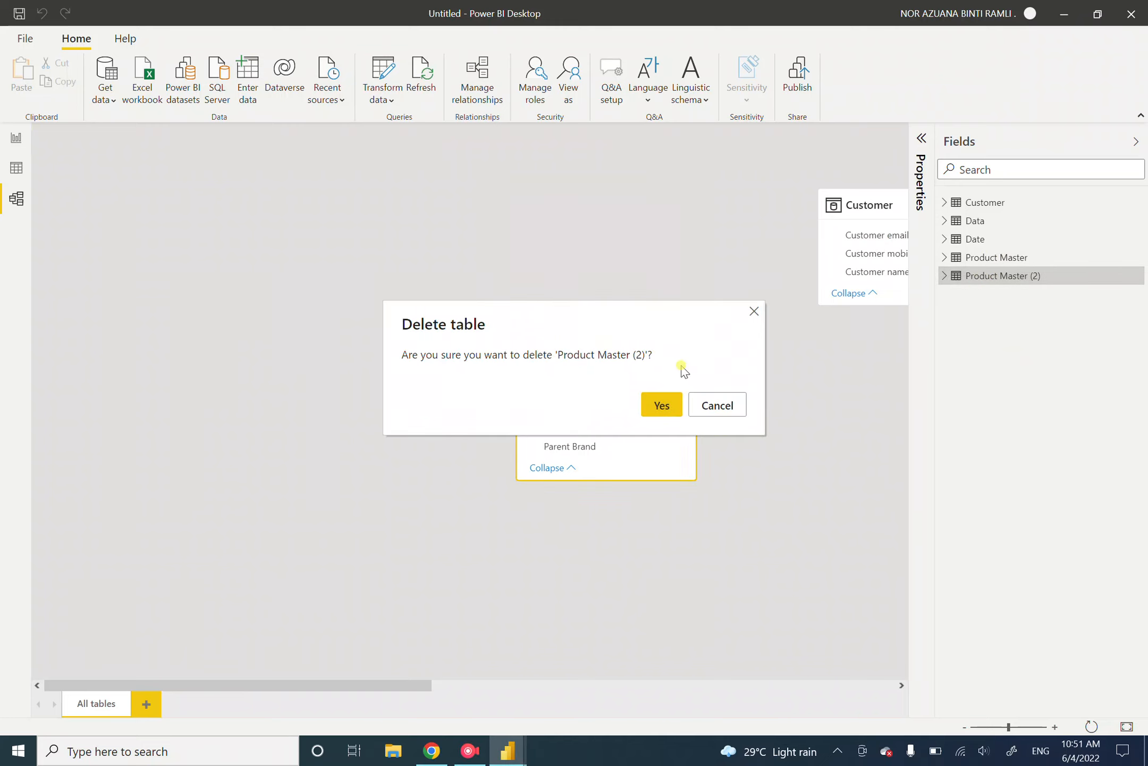
left_click(662, 405)
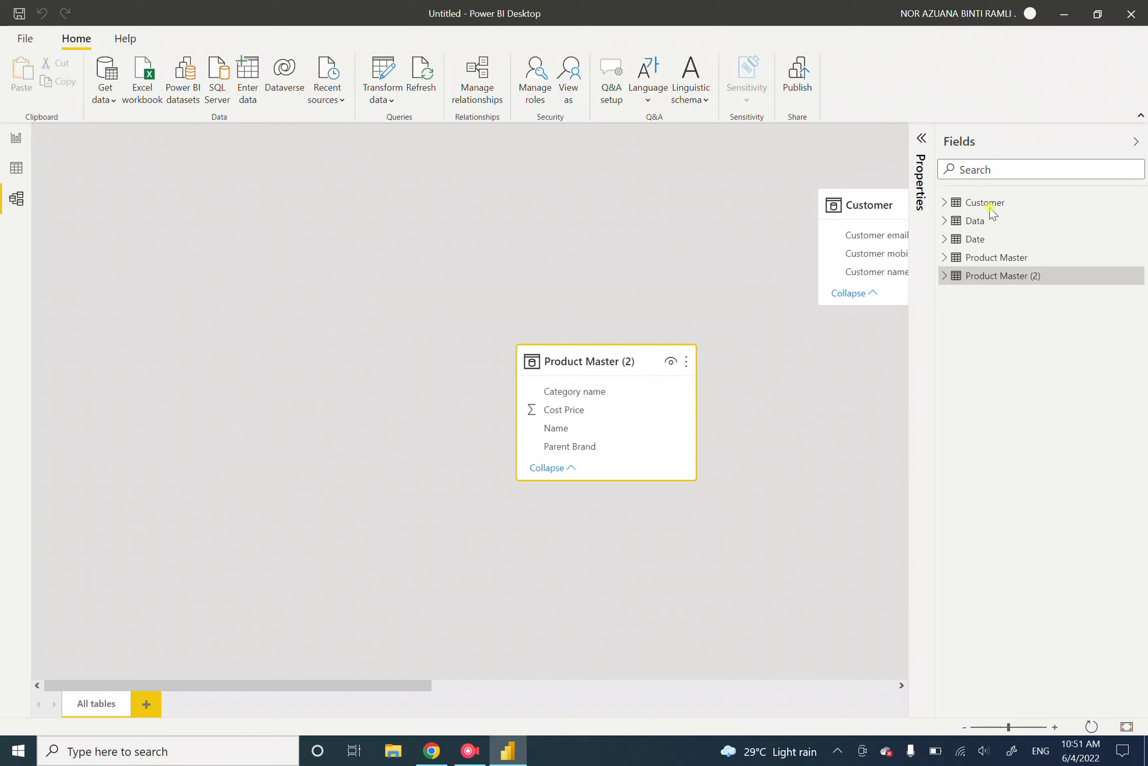
Step: Rearrange the diagram so Customer sits above and left of Data, and Product Master sits below Date
left_click_drag(403, 685, 759, 631)
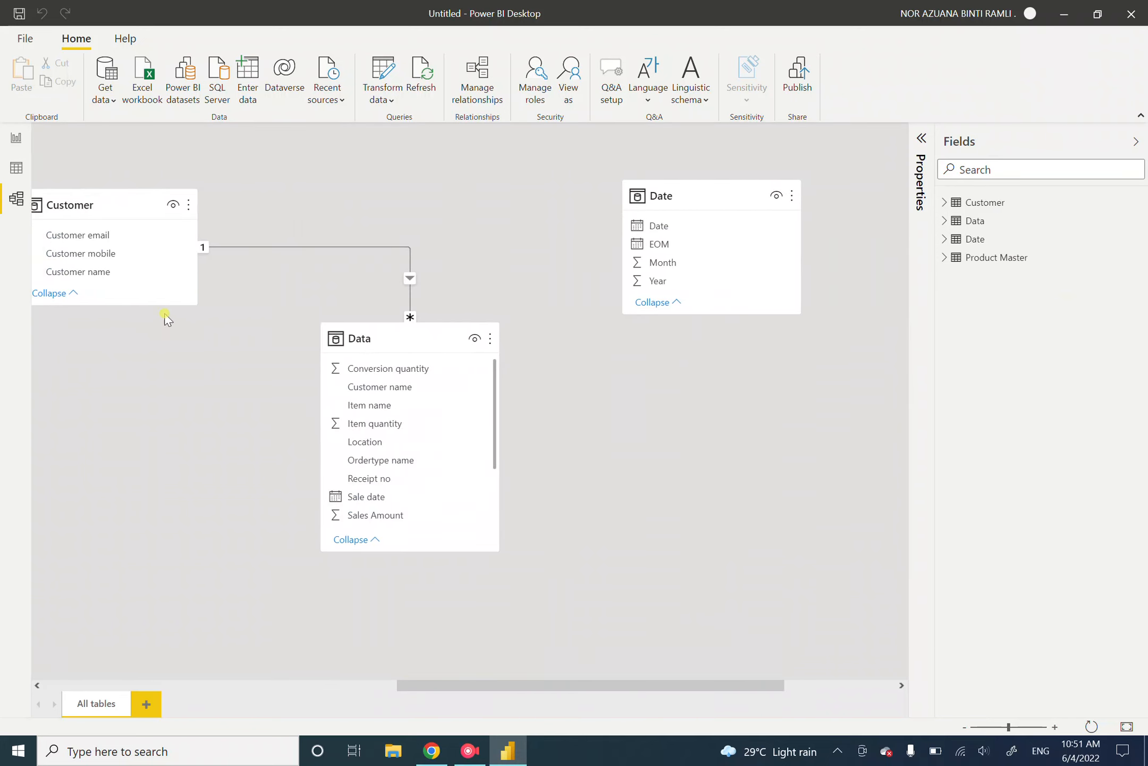
left_click_drag(121, 206, 223, 179)
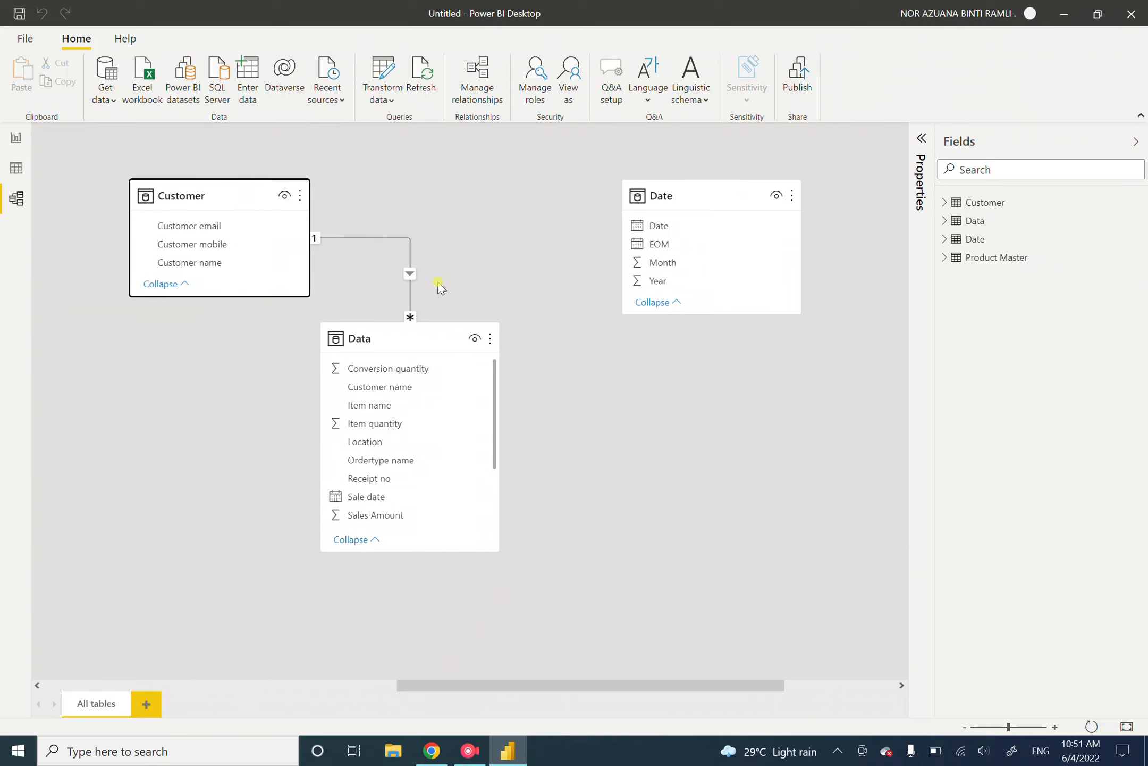
left_click_drag(664, 688, 735, 661)
left_click_drag(833, 192, 745, 384)
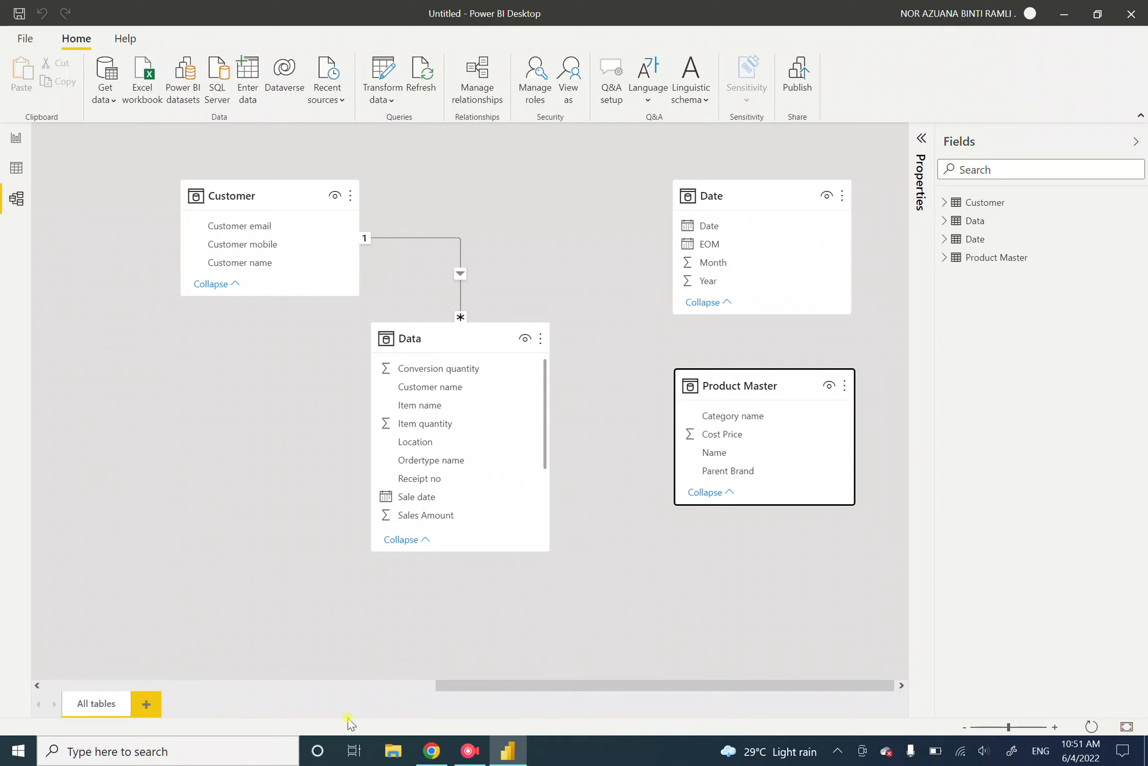
left_click(470, 750)
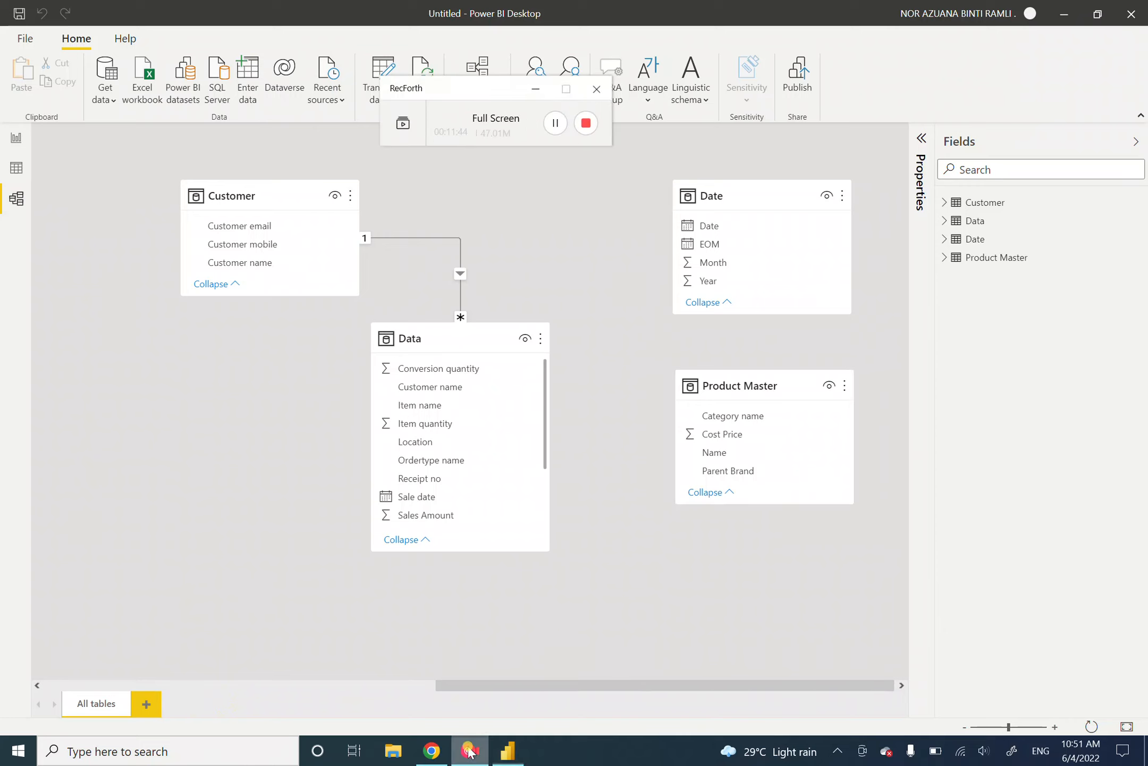